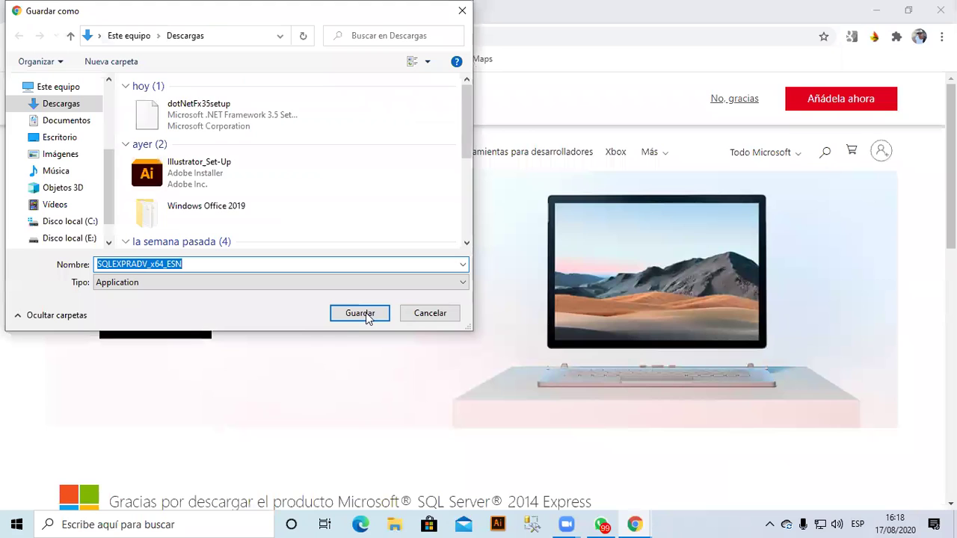
# Save the SQLEXPRADV_x64_ESN installer to Descargas, then bring up File Explorer.
pyautogui.click(368, 311)
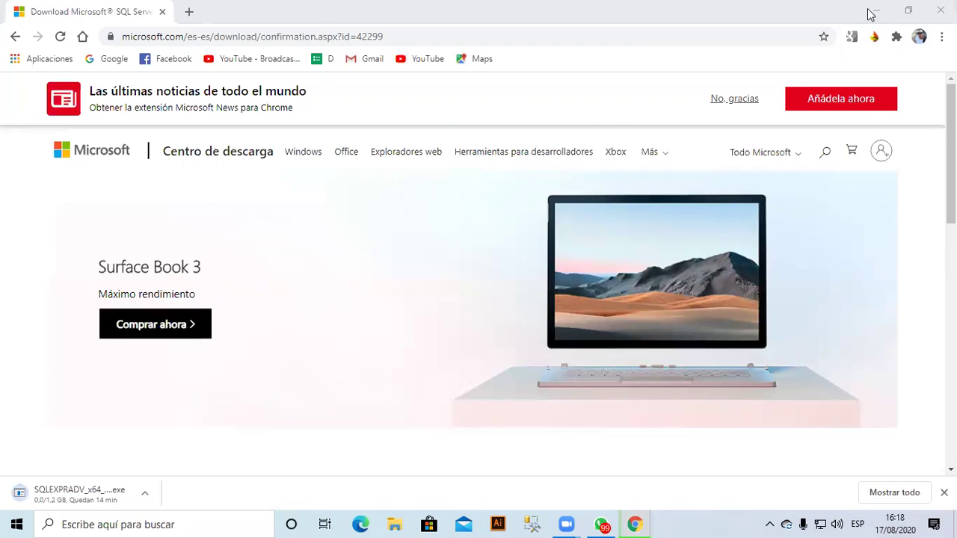
pyautogui.press('super+e')
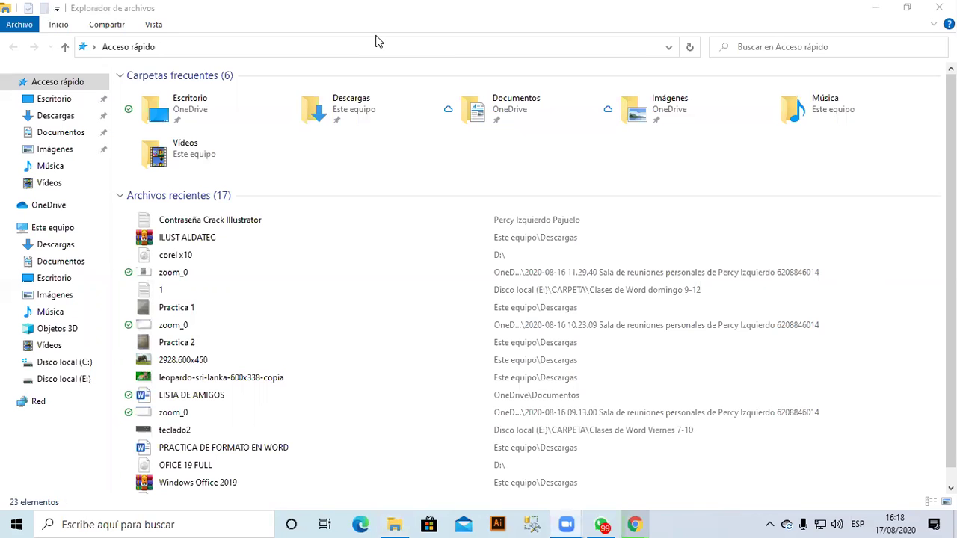
# Open the SQLEXPRADV_x64_ESN folder inside CARPETA on Disco local (E:).
pyautogui.scroll(-1, 277, 464)
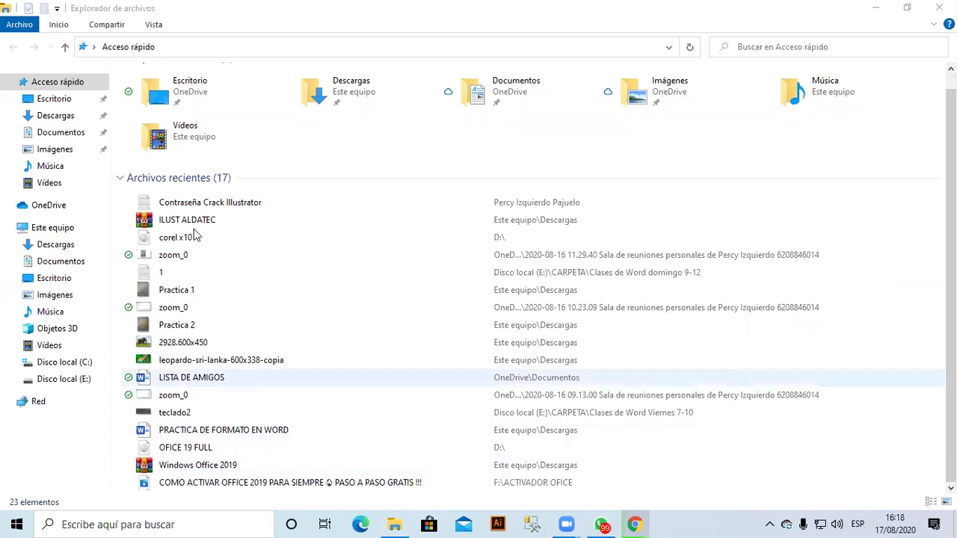
pyautogui.click(64, 379)
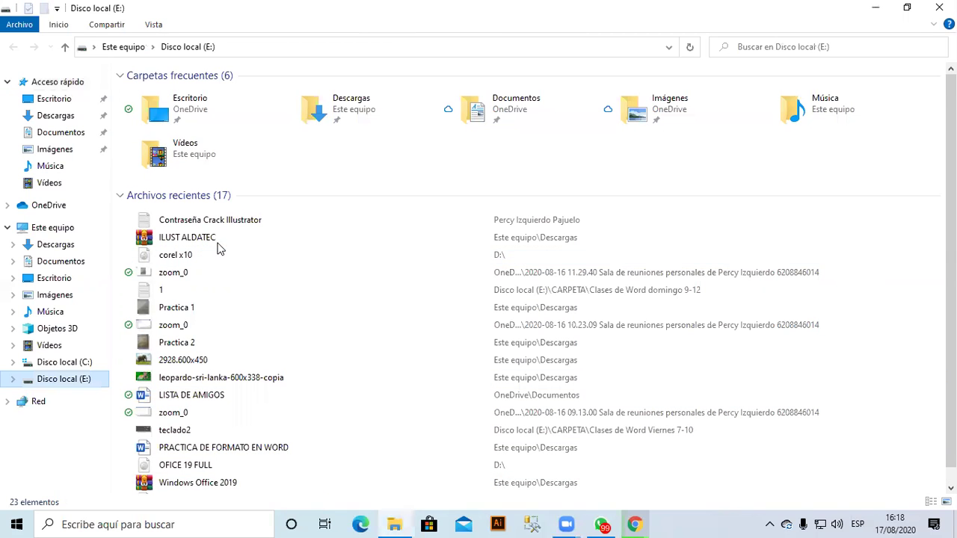
pyautogui.scroll(-6, 223, 421)
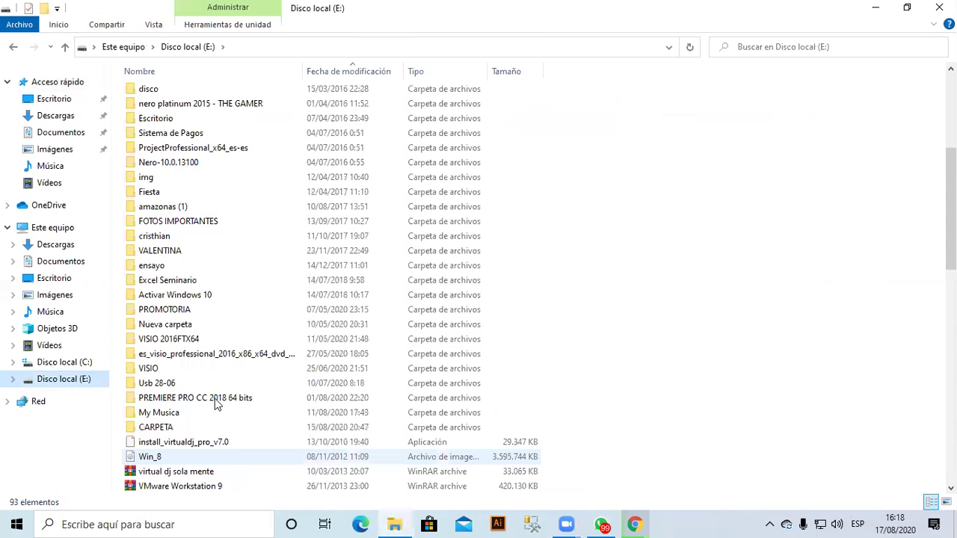
pyautogui.doubleClick(168, 430)
pyautogui.click(196, 153)
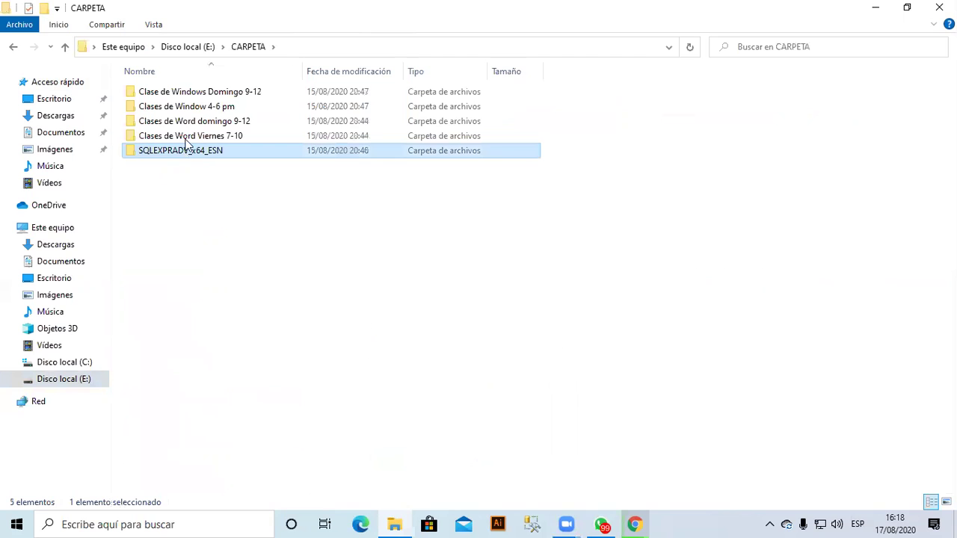
pyautogui.press('Return')
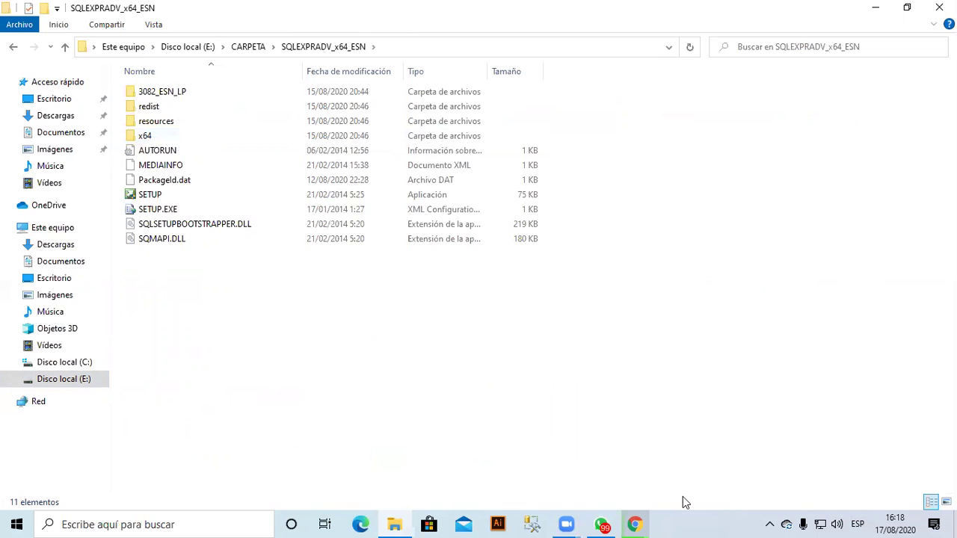
# Move Chrome out of the way and launch the SETUP application.
pyautogui.hotkey('alt', 'Tab')
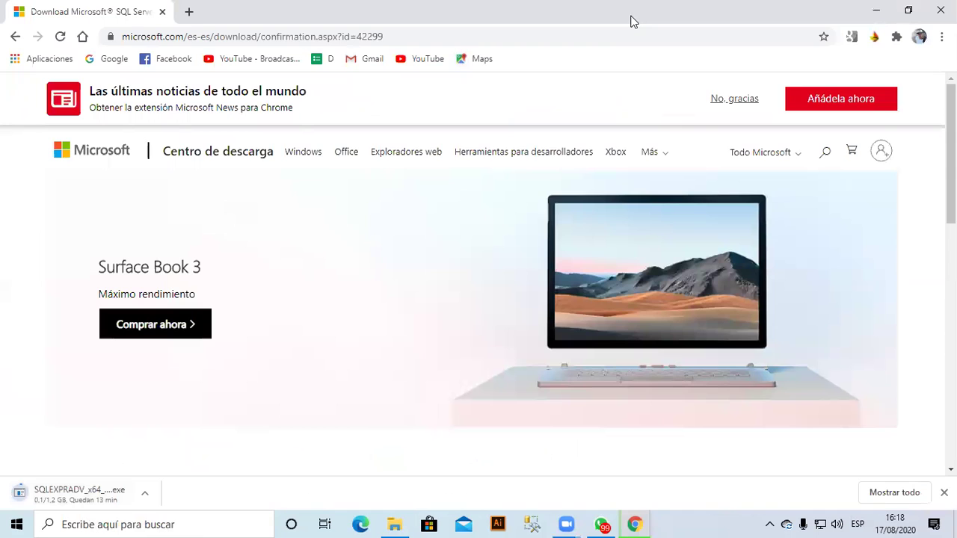
pyautogui.moveTo(631, 21); pyautogui.dragTo(562, 142)
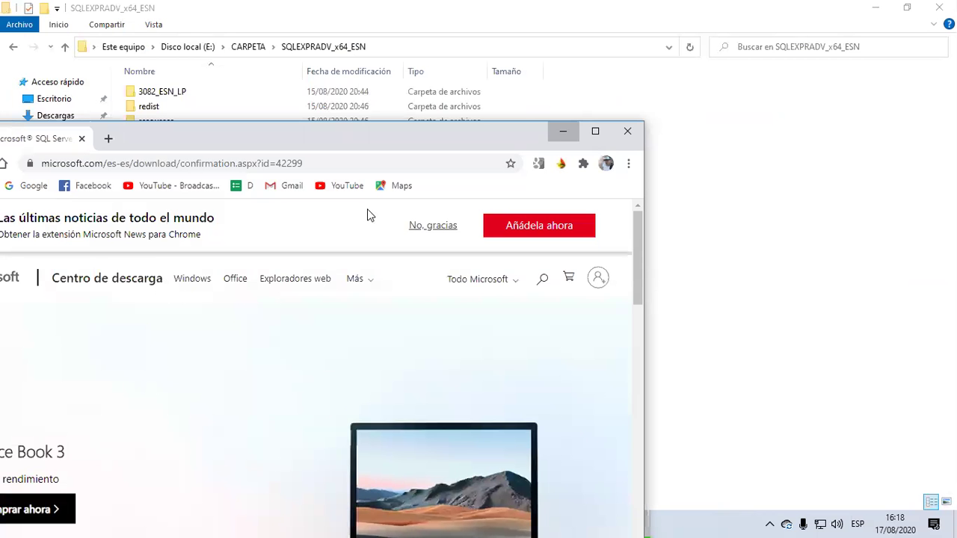
pyautogui.press('super+Down')
pyautogui.doubleClick(153, 195)
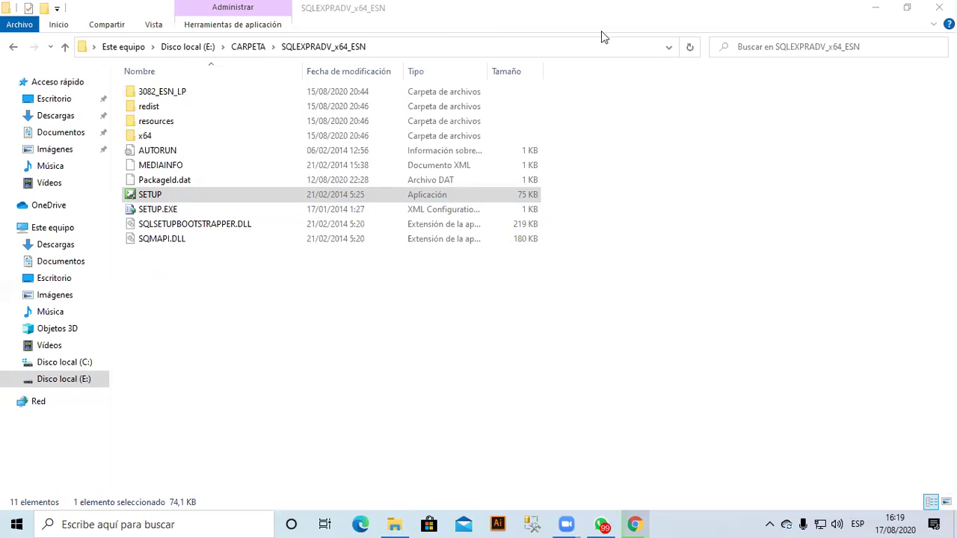
# Minimize File Explorer and wait for the Installation Center's Instalación page to appear.
pyautogui.press('super+Down')
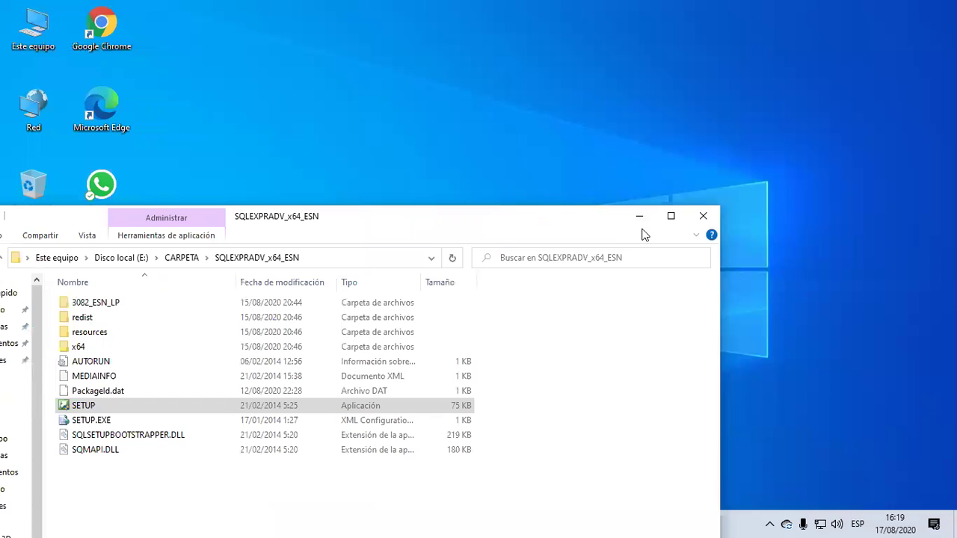
pyautogui.press('super+Down')
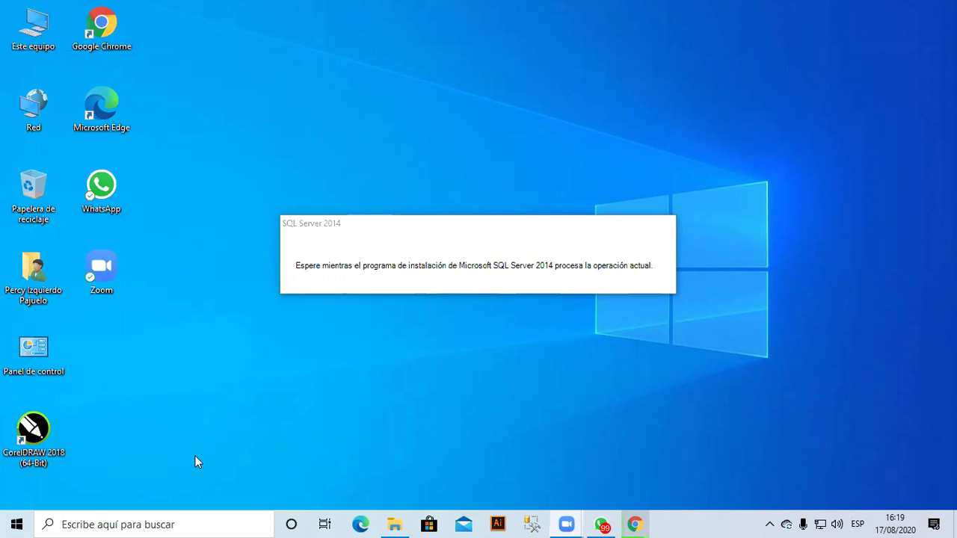
pyautogui.press('super+r')
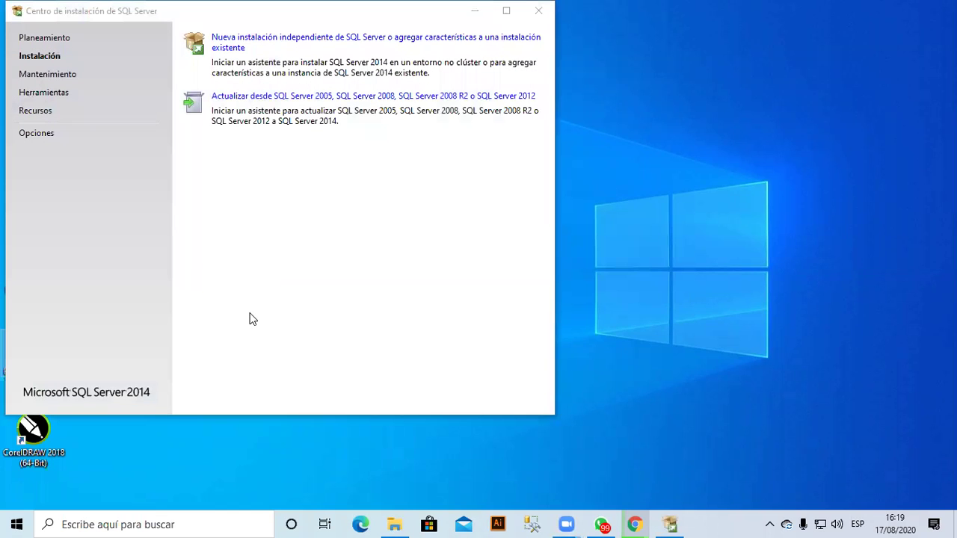
pyautogui.click(258, 47)
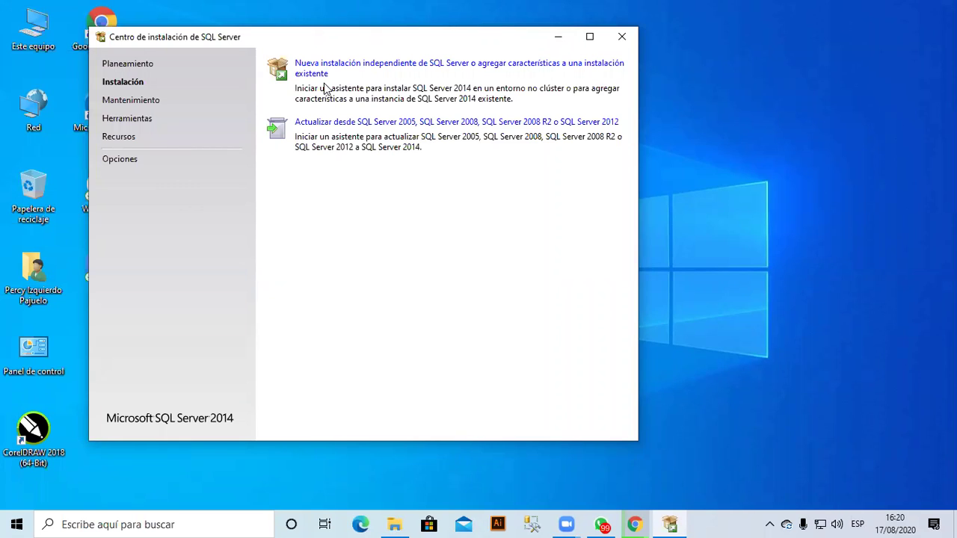
pyautogui.click(34, 350)
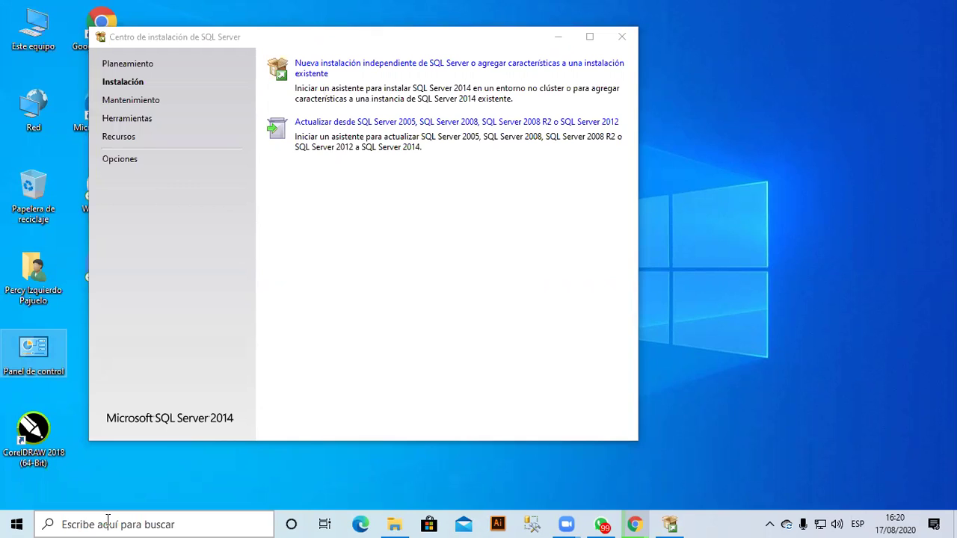
# Launch Control Panel using the control command.
pyautogui.press('super')
pyautogui.write('panel')
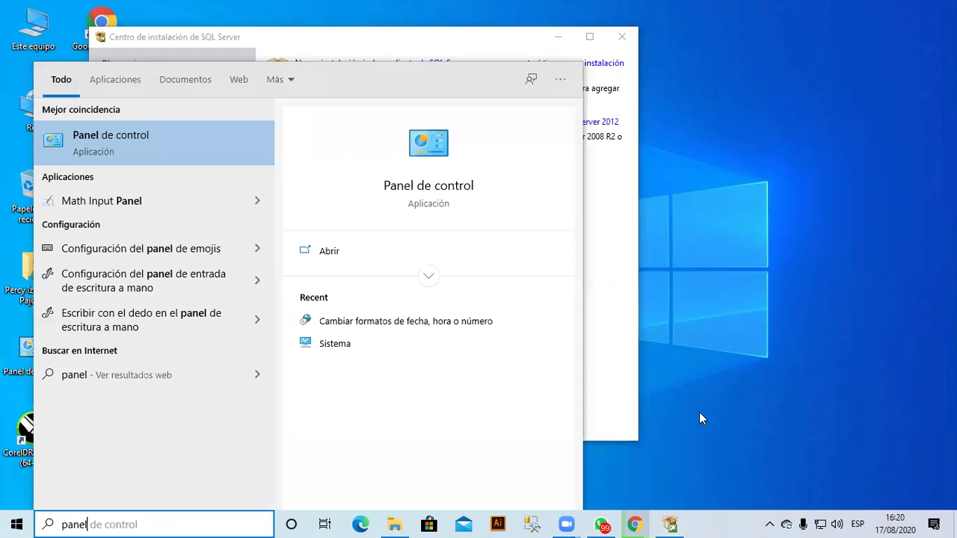
pyautogui.press('Return')
pyautogui.press('super+r')
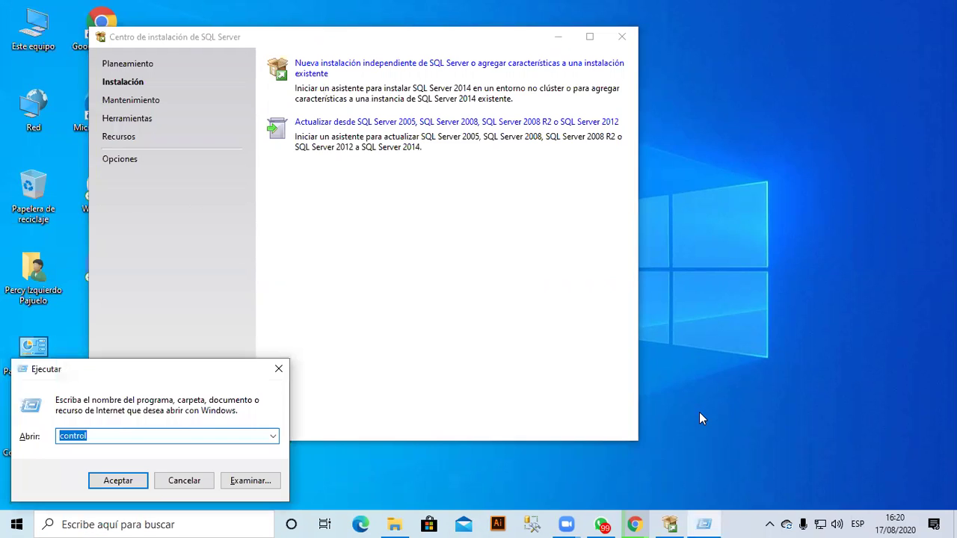
pyautogui.write('control')
pyautogui.press('Return')
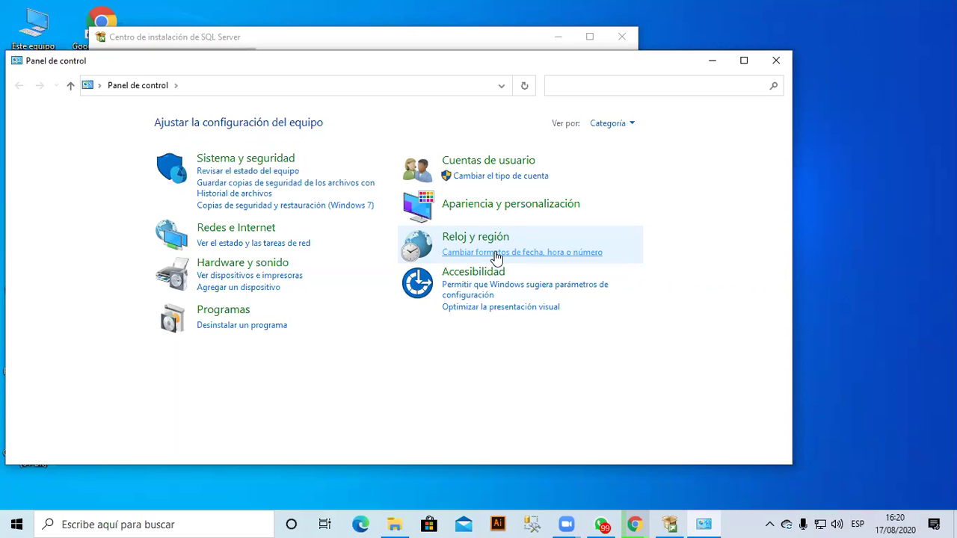
# Keep the date, time and number format as Español (España) and accept it.
pyautogui.click(496, 254)
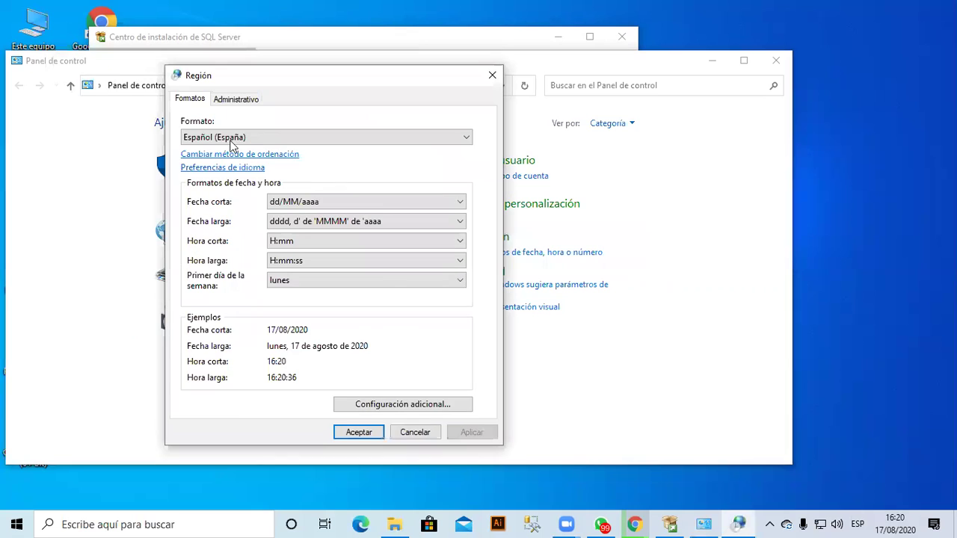
pyautogui.click(232, 139)
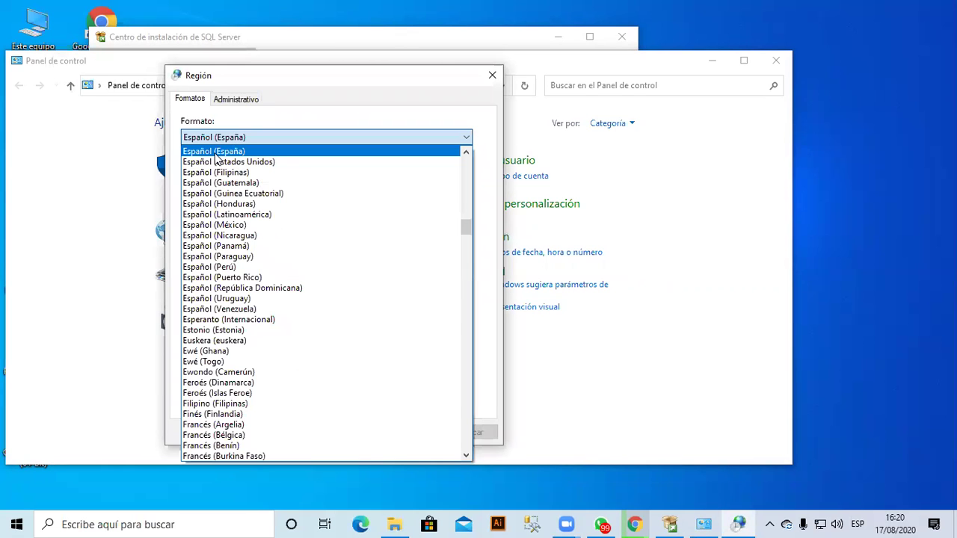
pyautogui.click(244, 149)
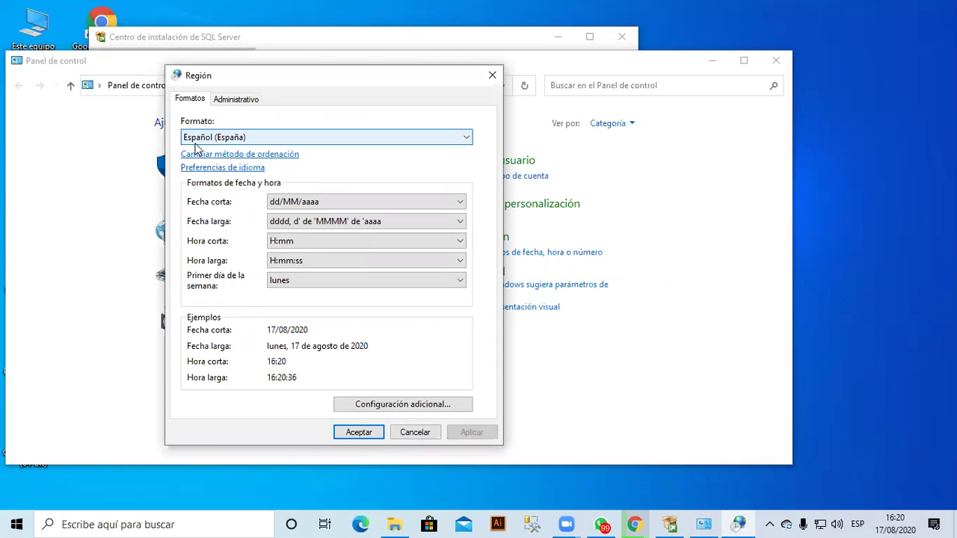
pyautogui.click(360, 433)
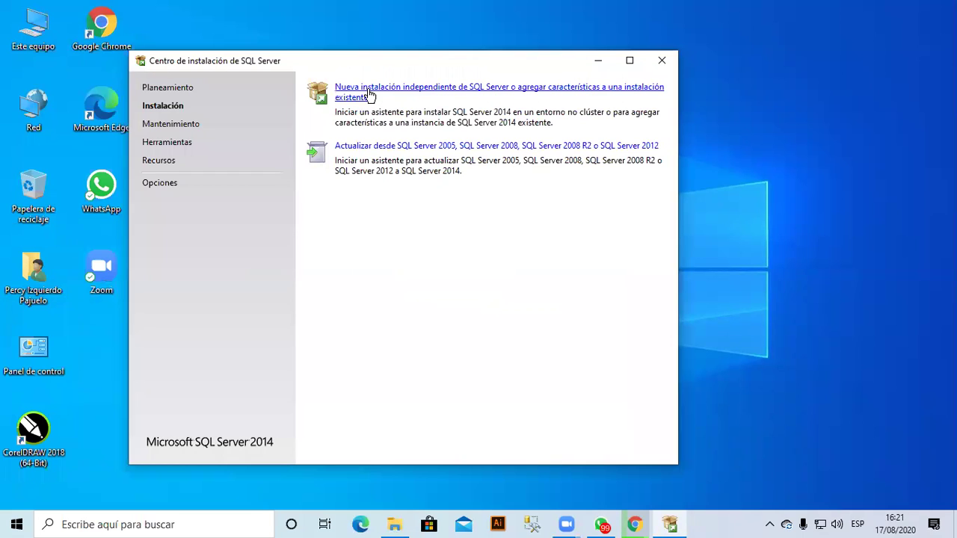
# Start a new standalone SQL Server installation, then switch back to Chrome.
pyautogui.click(369, 95)
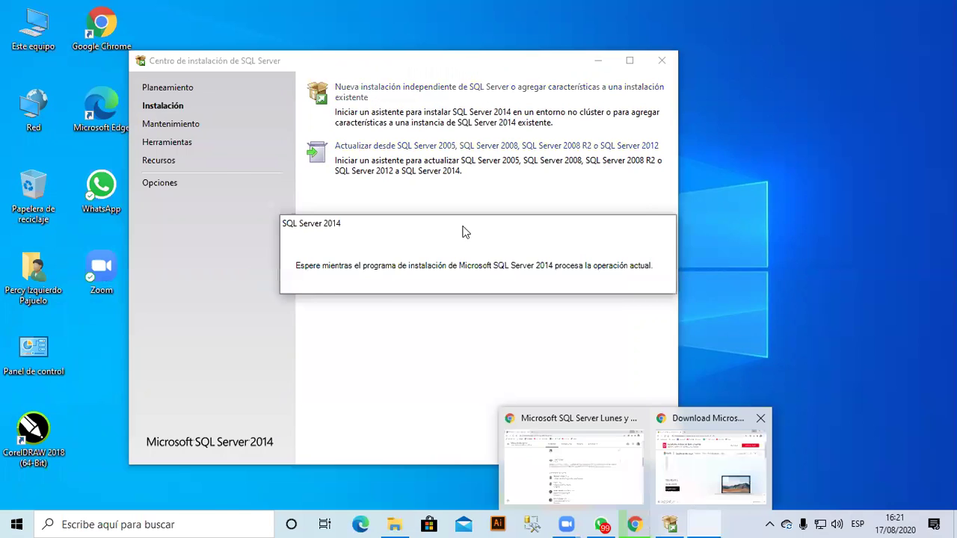
pyautogui.hotkey('alt', 'Tab')
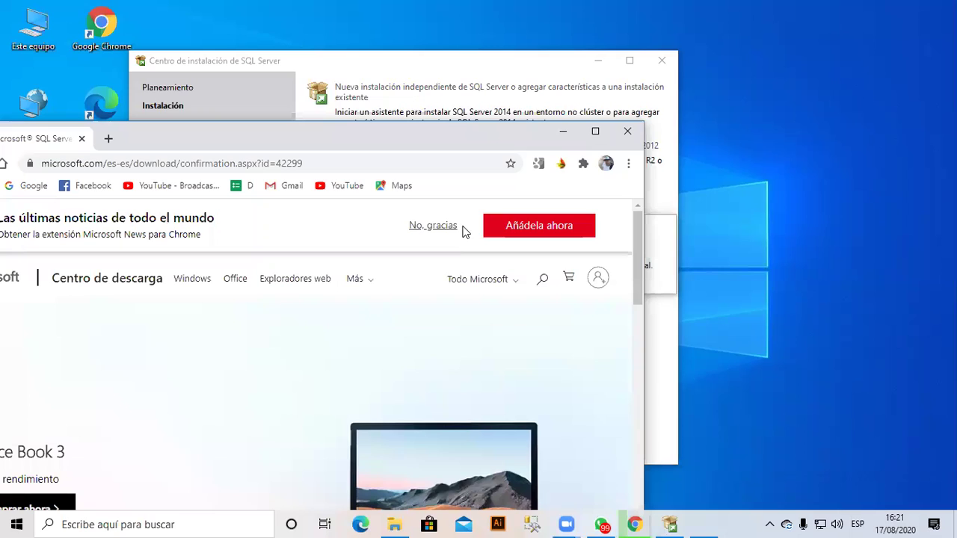
# Search 'descargar net framework 3.5' and open Microsoft's official .NET Framework 3.5 download page.
pyautogui.click(635, 524)
pyautogui.click(655, 495)
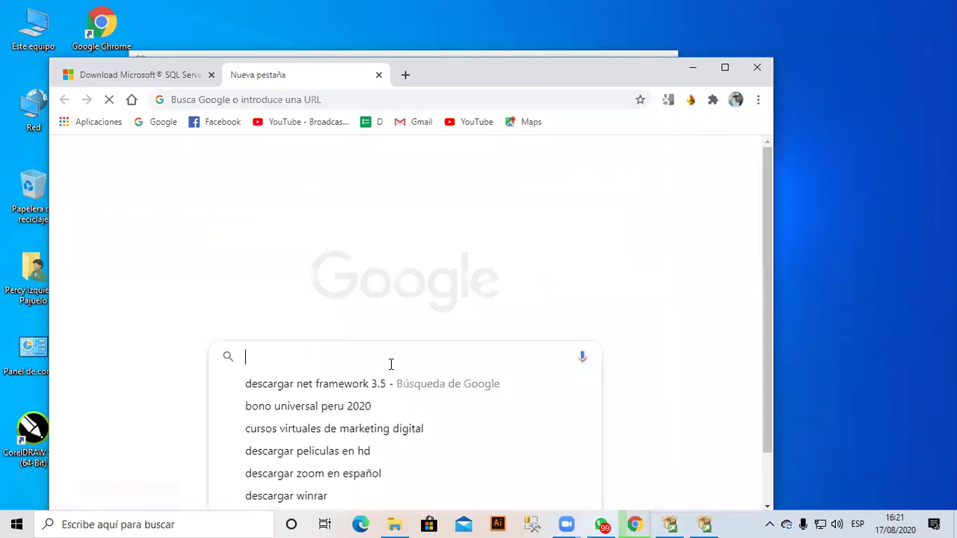
pyautogui.write('descargar net framework 3.5')
pyautogui.press('Down')
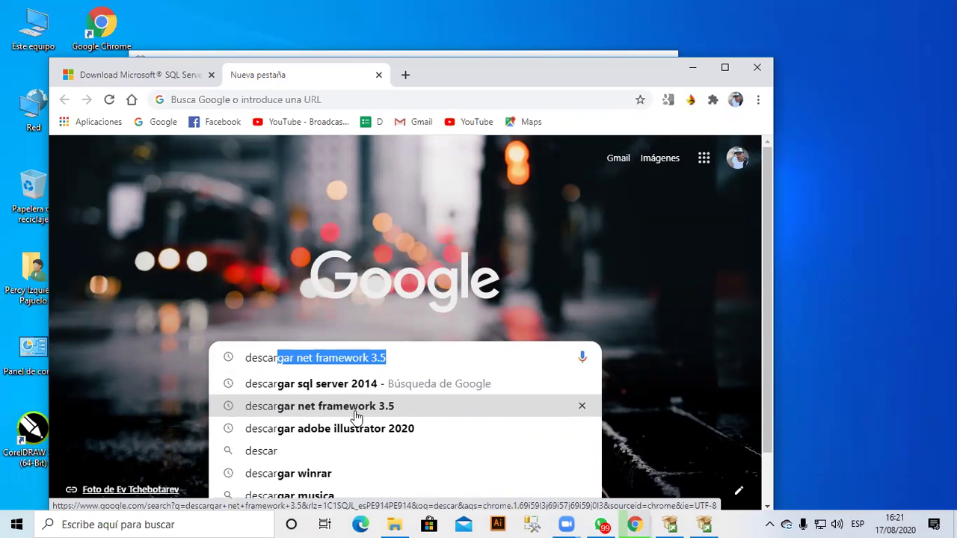
pyautogui.click(398, 407)
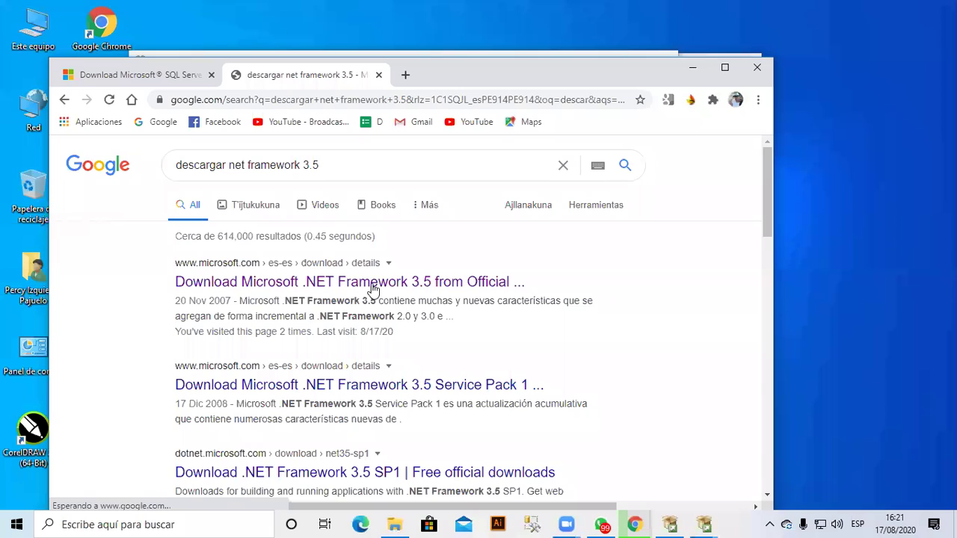
pyautogui.click(373, 288)
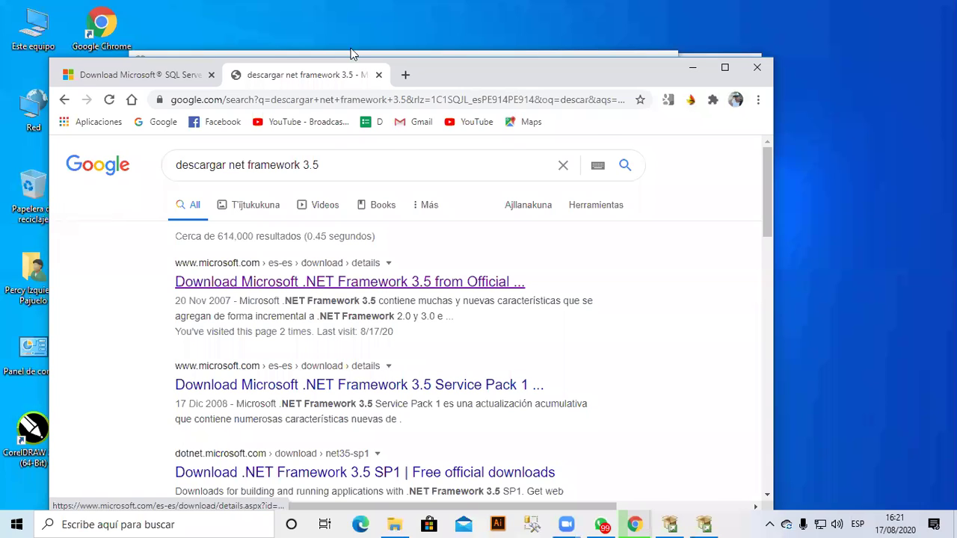
# Bring the SQL Server setup window forward and reposition it.
pyautogui.click(352, 55)
pyautogui.moveTo(352, 56); pyautogui.dragTo(227, 36)
pyautogui.click(504, 68)
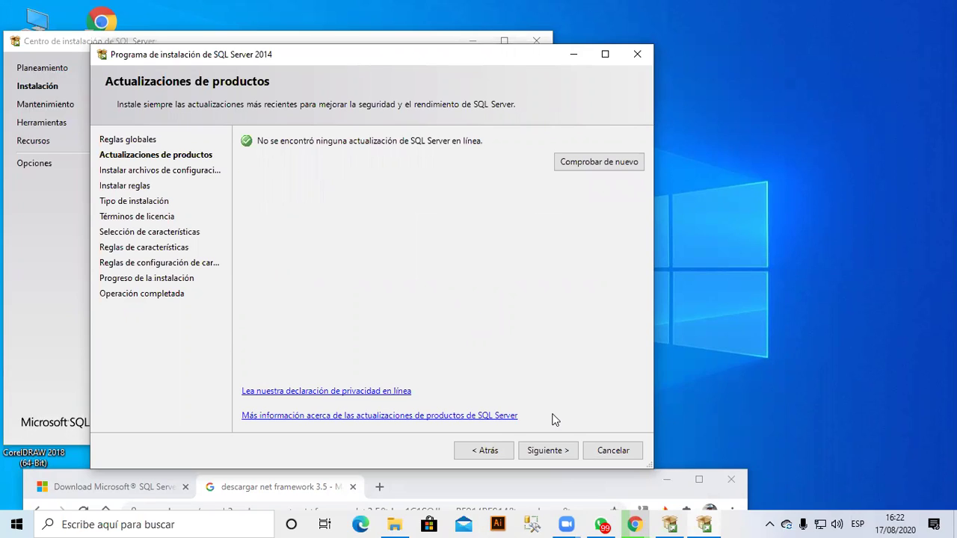
# Continue past the Actualizaciones de productos page with Siguiente.
pyautogui.click(544, 452)
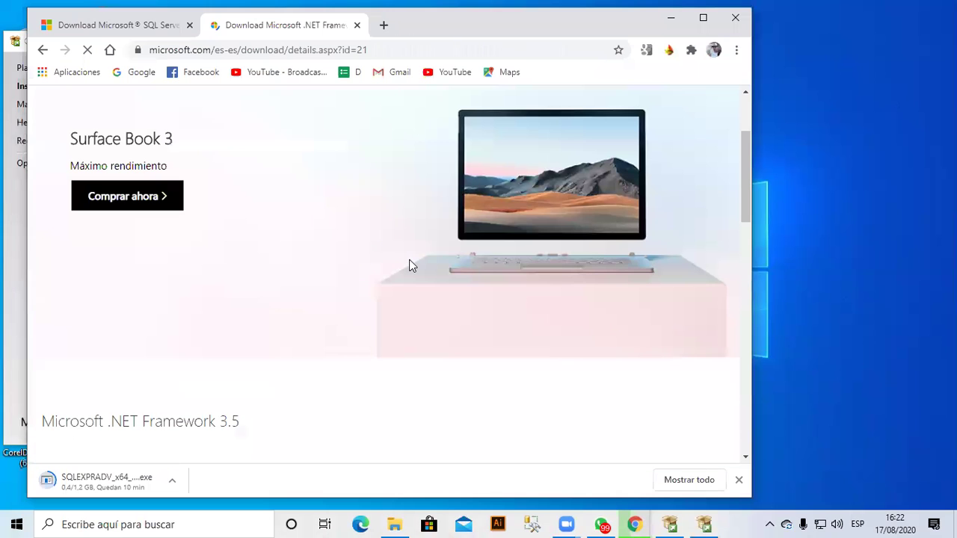
# Scroll the .NET Framework 3.5 page down to the Español language selector and download offer.
pyautogui.scroll(-2, 387, 333)
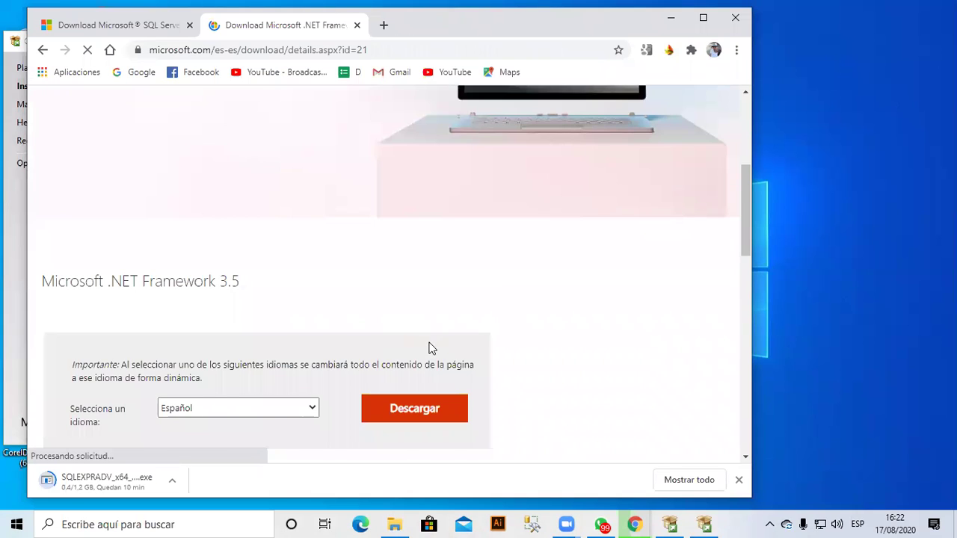
pyautogui.scroll(-1, 431, 348)
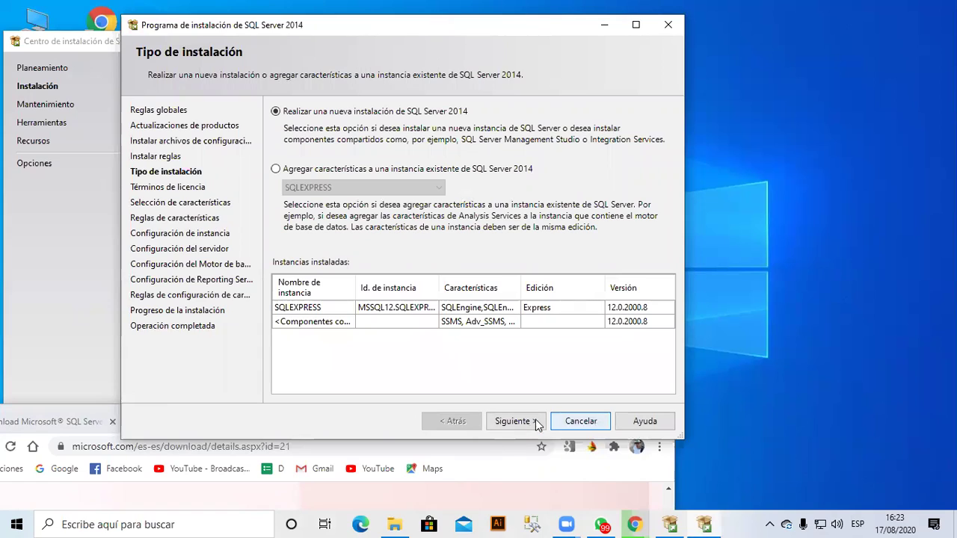
# Accept the licence terms and advance past feature selection to instance configuration.
pyautogui.click(535, 423)
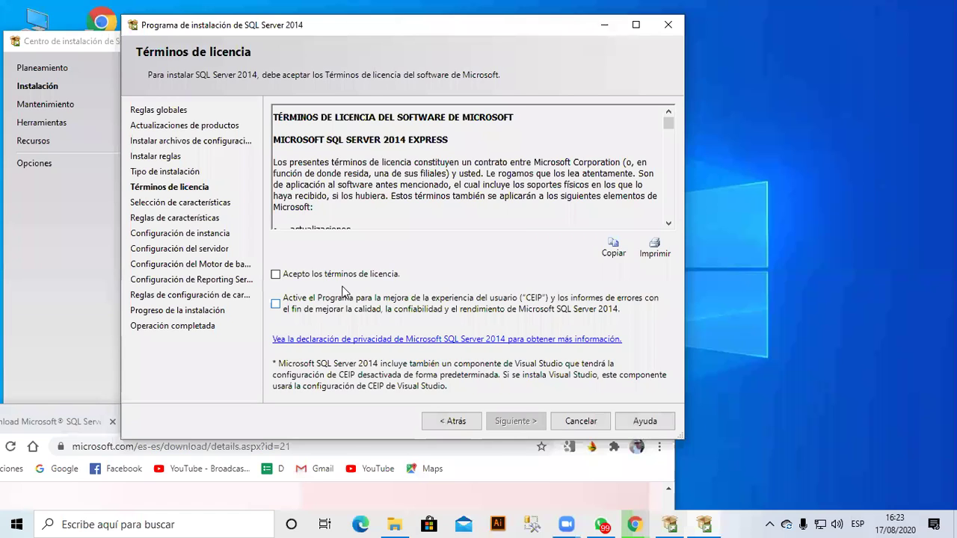
pyautogui.click(329, 276)
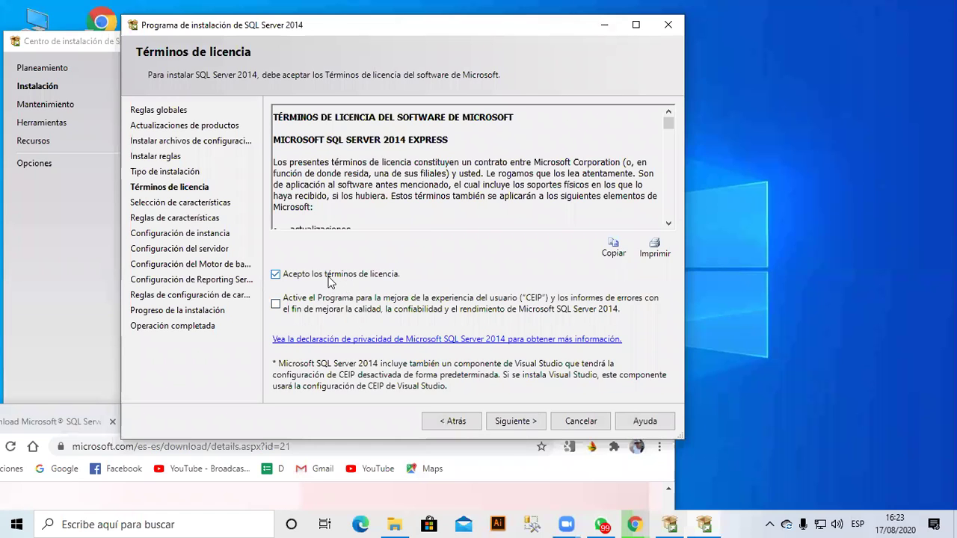
pyautogui.click(499, 423)
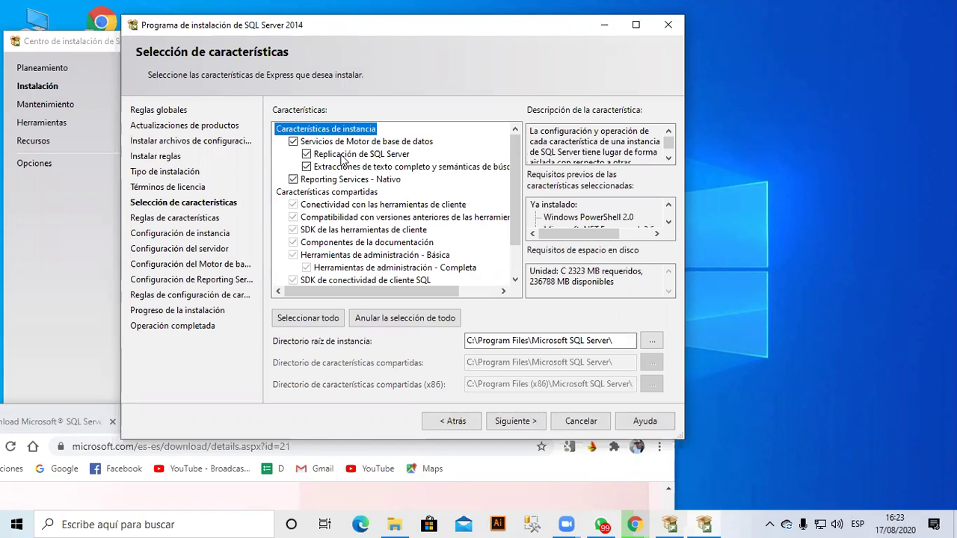
pyautogui.scroll(-1, 517, 277)
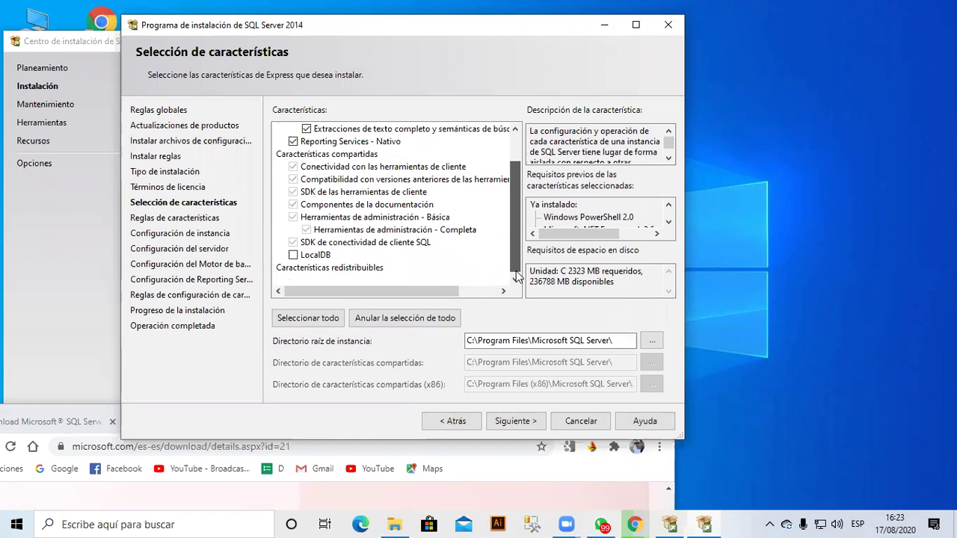
pyautogui.click(514, 419)
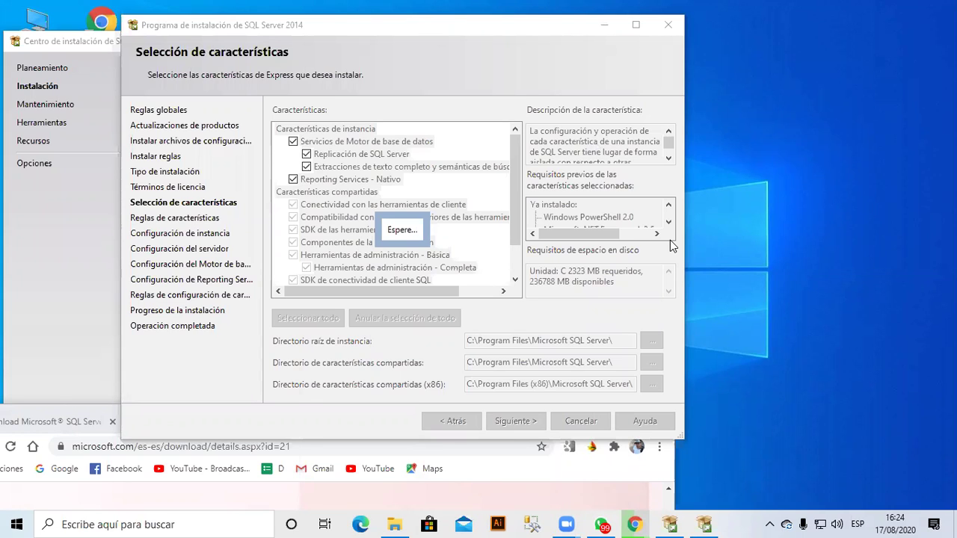
# Cancel the installation wizard and confirm quitting, leaving the Installation Center open.
pyautogui.press('super+r')
pyautogui.press('Return')
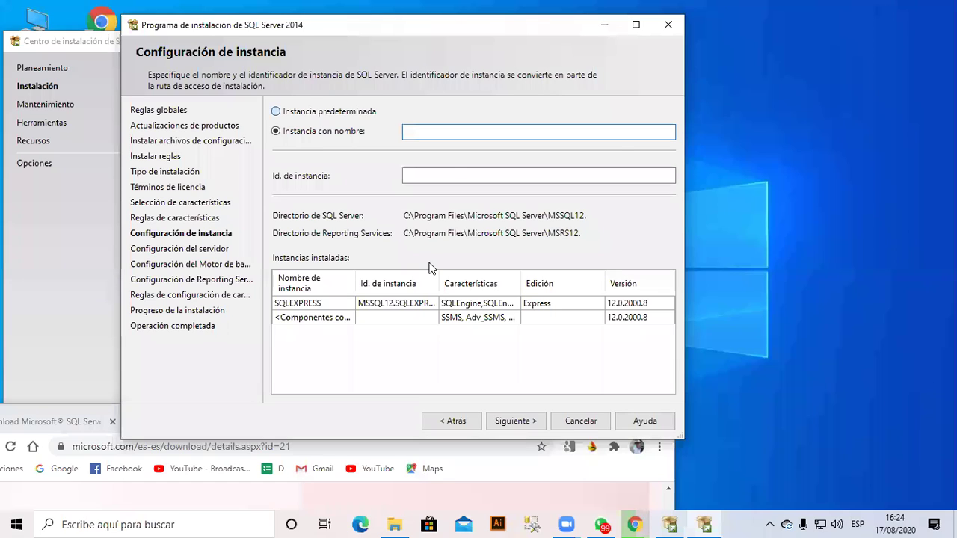
pyautogui.hotkey('alt', 'd')
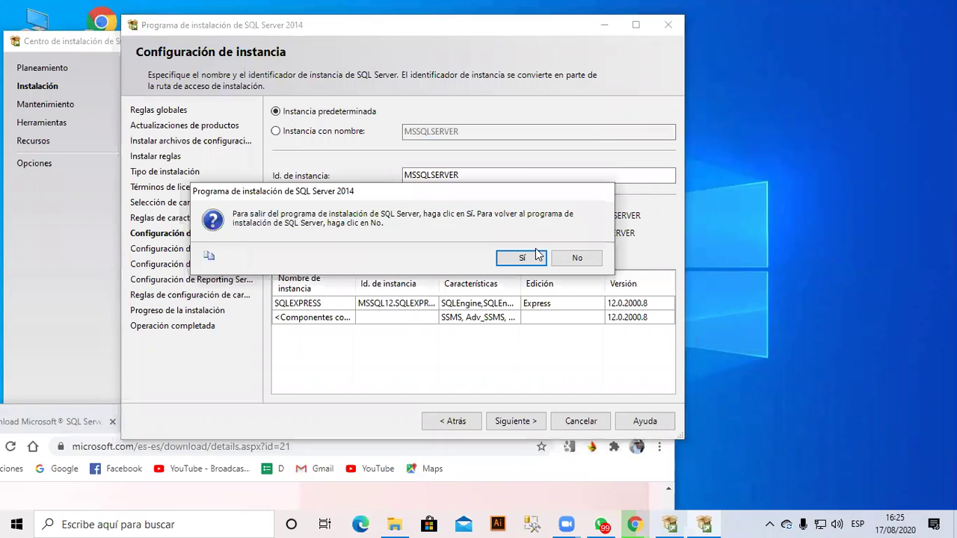
pyautogui.click(522, 257)
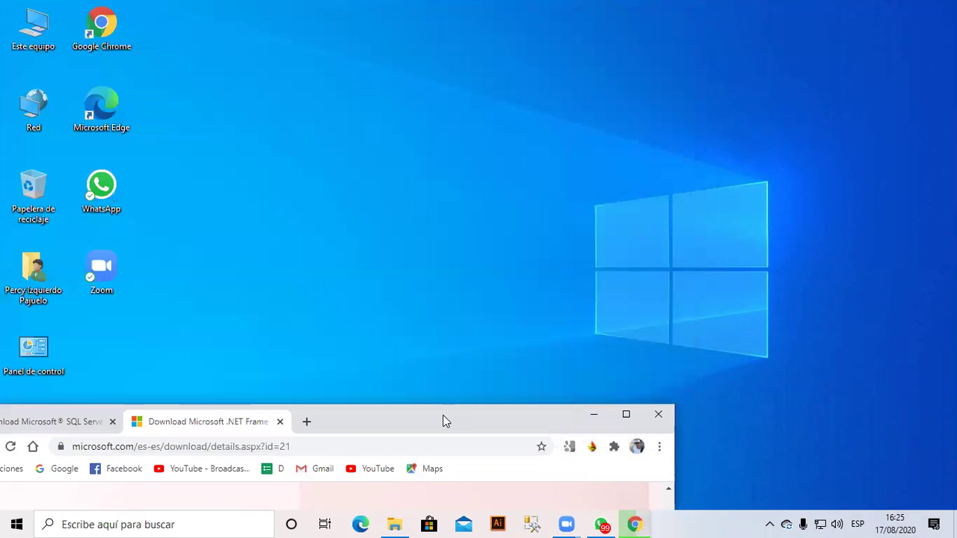
# Move Chrome aside and clear it off the desktop.
pyautogui.moveTo(442, 418); pyautogui.dragTo(552, 247)
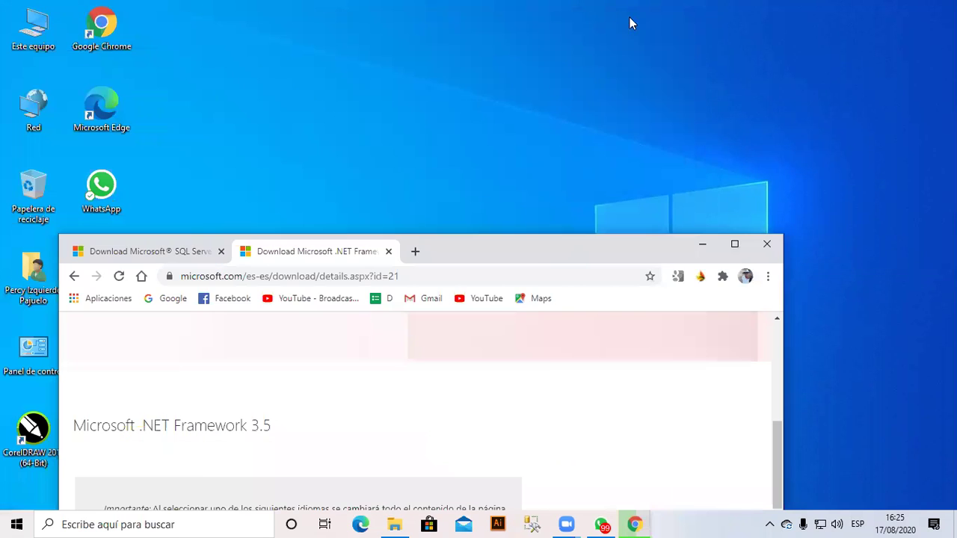
pyautogui.moveTo(716, 242); pyautogui.dragTo(473, 161)
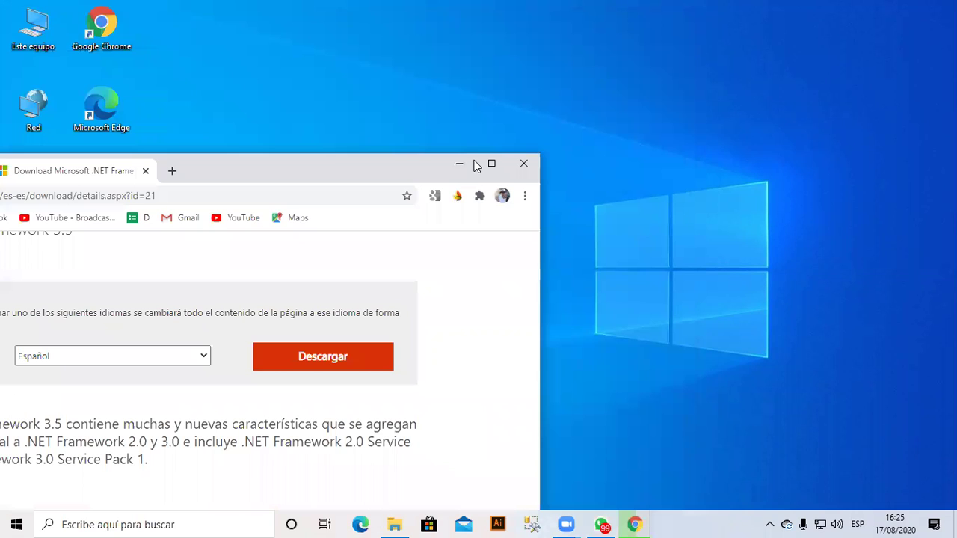
pyautogui.press('super+d')
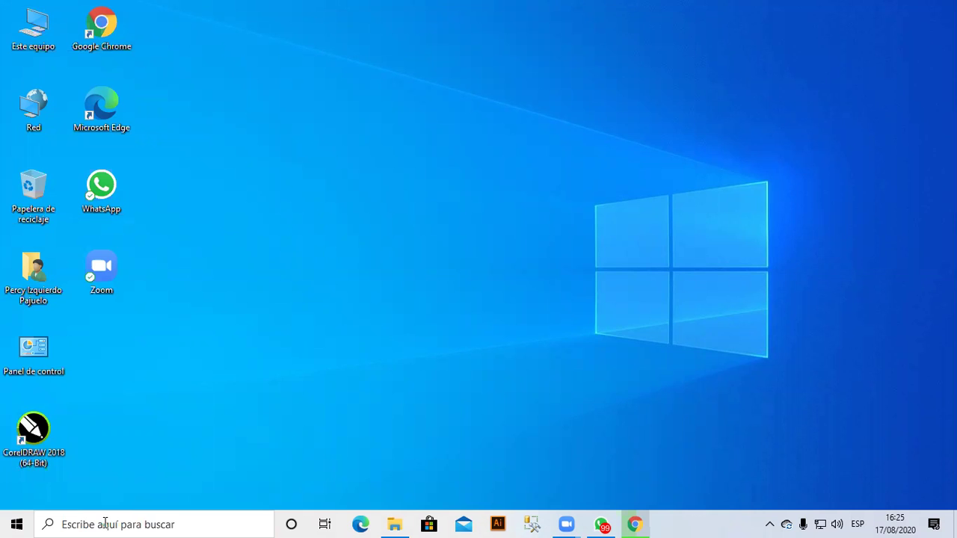
# Search 'sql' and launch SQL Server 2014 Management Studio.
pyautogui.click(105, 521)
pyautogui.write('sql')
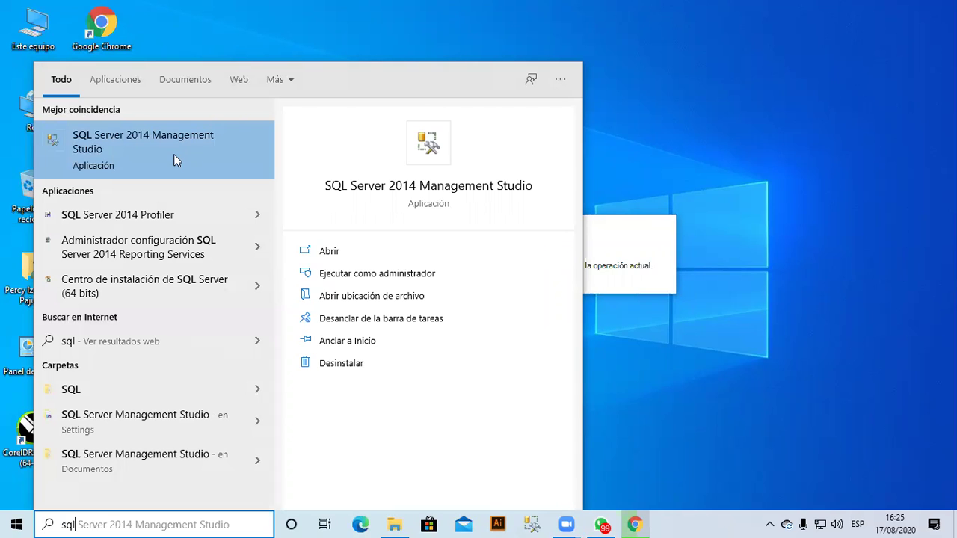
pyautogui.click(173, 154)
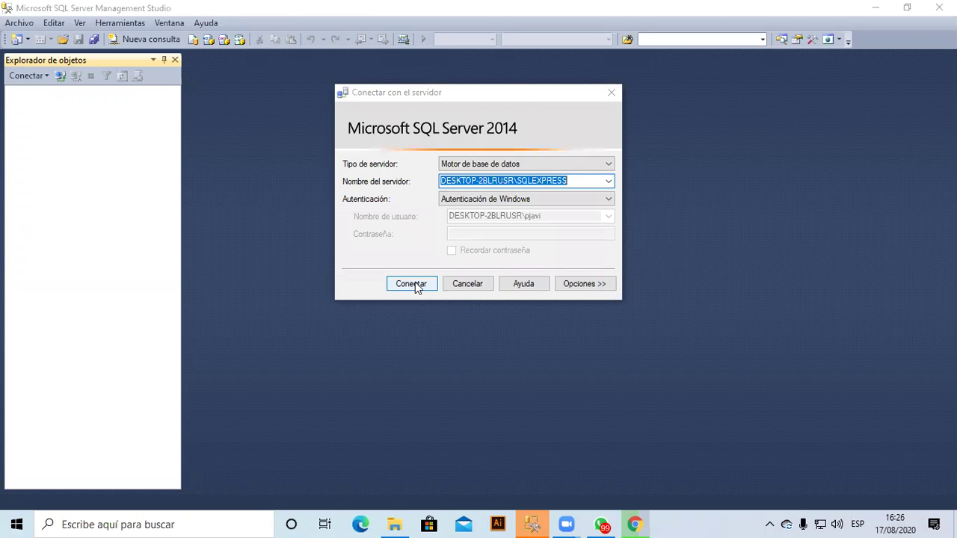
# Connect to the local SQLEXPRESS server and open the Bases de datos context menu.
pyautogui.click(411, 285)
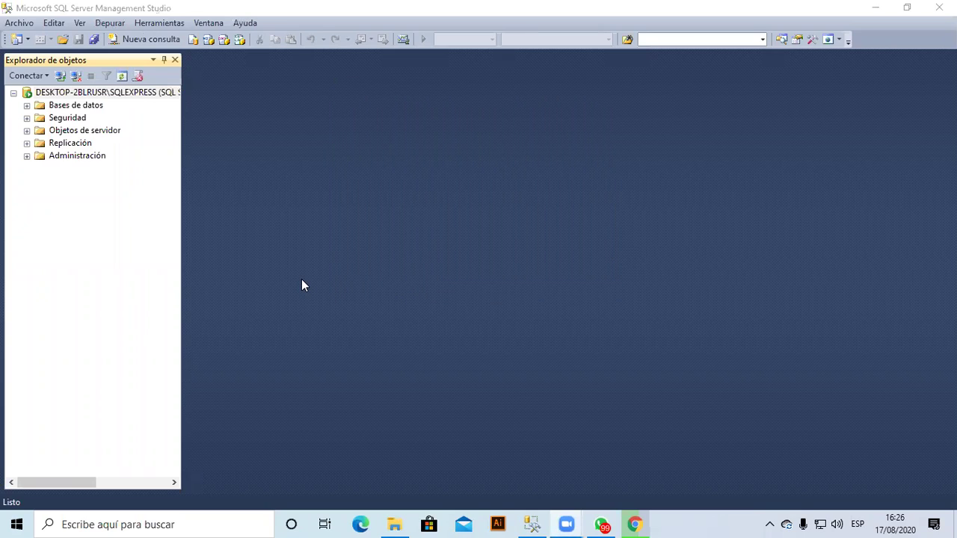
pyautogui.click(73, 108)
pyautogui.rightClick(73, 108)
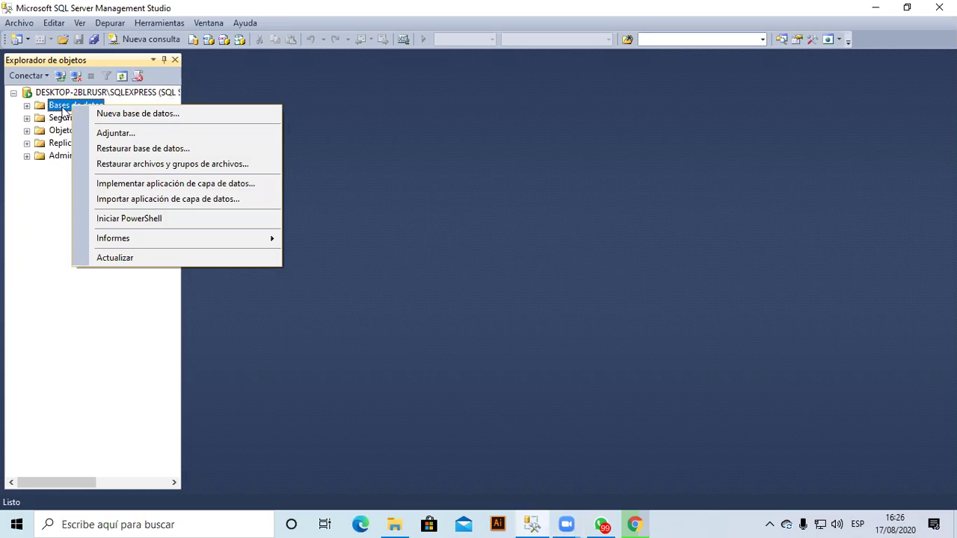
pyautogui.press('Escape')
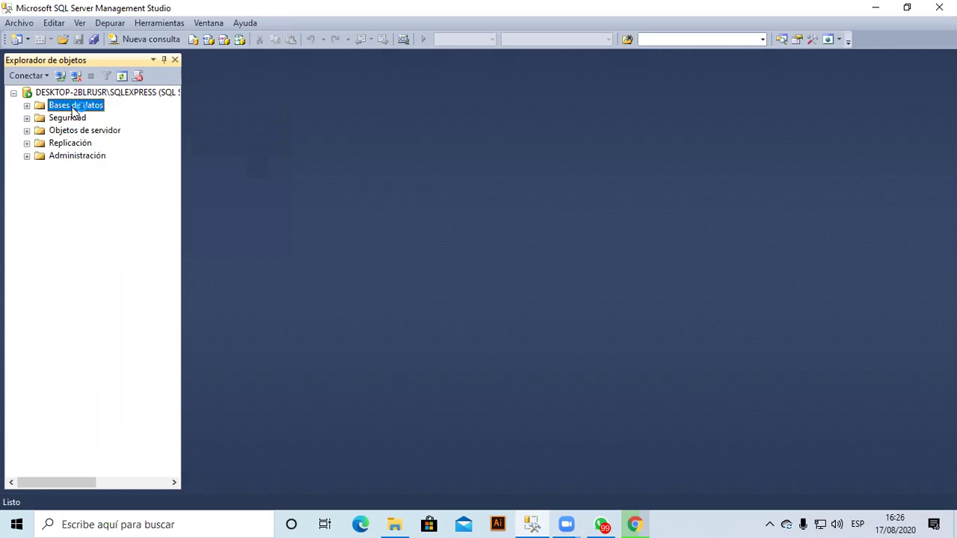
pyautogui.rightClick(73, 109)
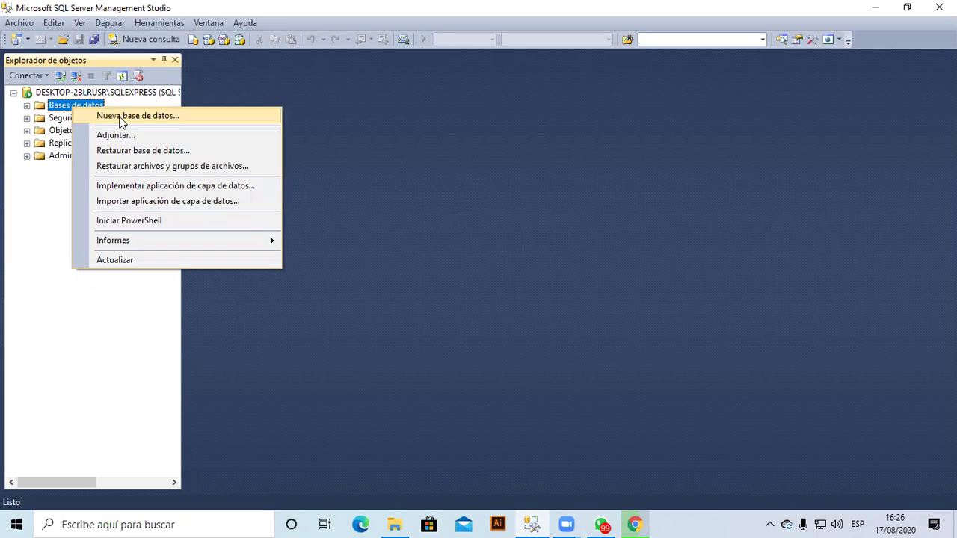
# Create a new database named MATRICULA with SA as its owner.
pyautogui.click(120, 118)
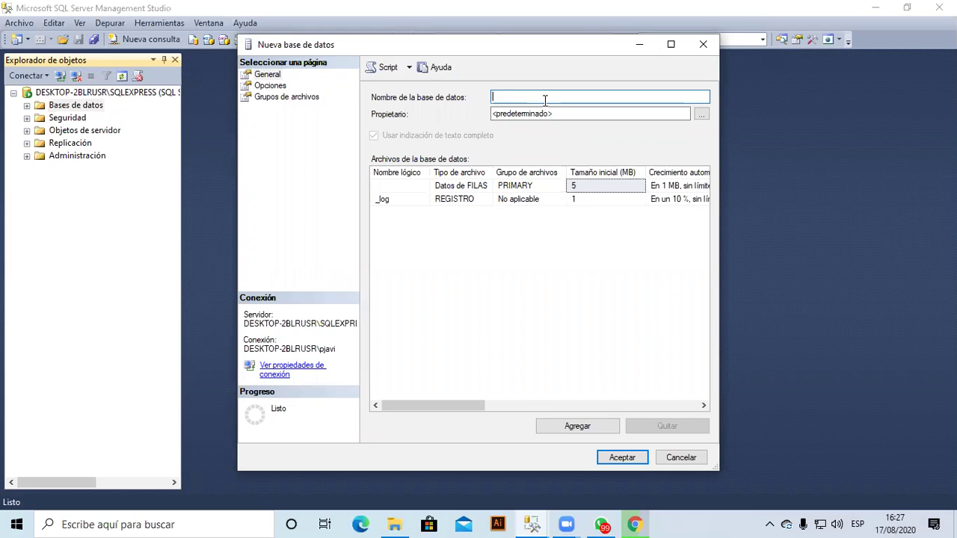
pyautogui.write('MATRICULA')
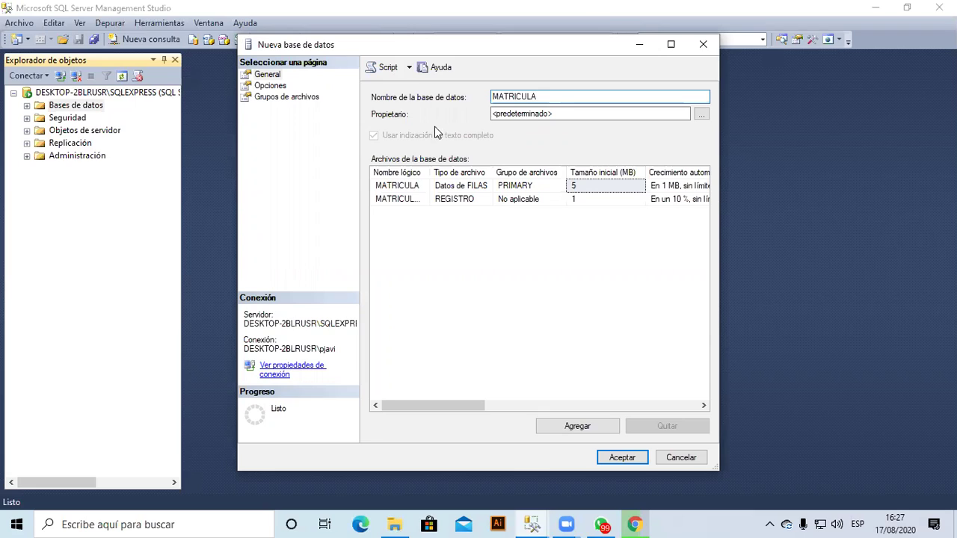
pyautogui.press('Tab')
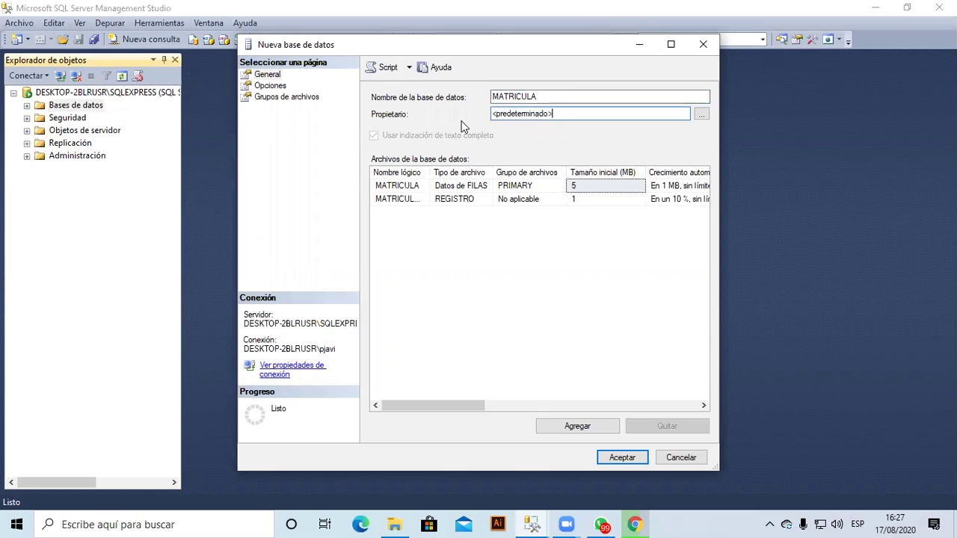
pyautogui.write('SA')
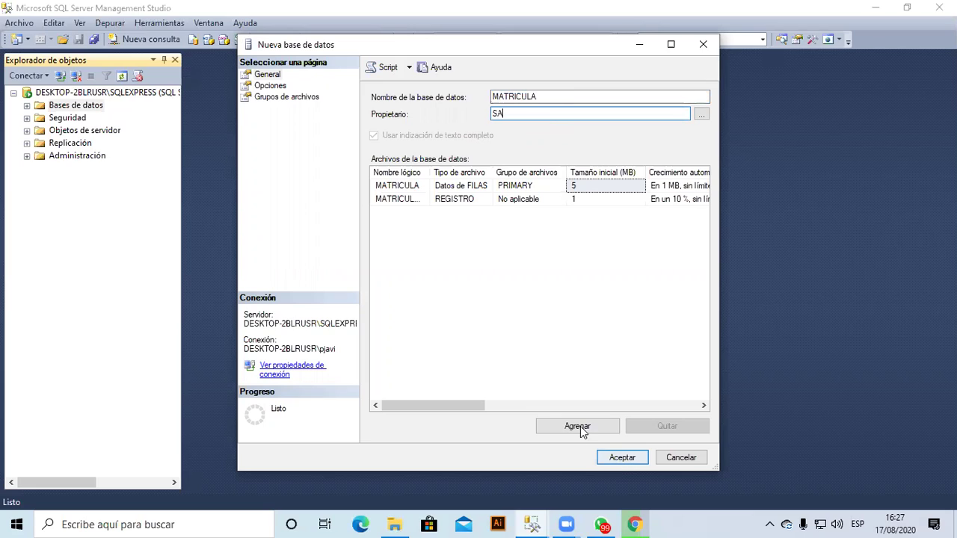
pyautogui.click(625, 457)
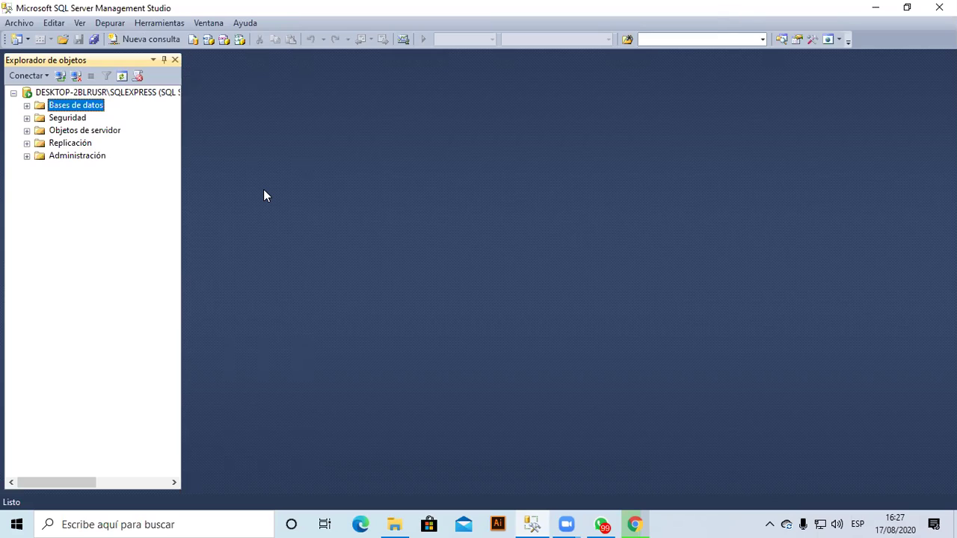
# Start a new table design under MATRICULA's Tablas, then minimize Management Studio.
pyautogui.click(27, 105)
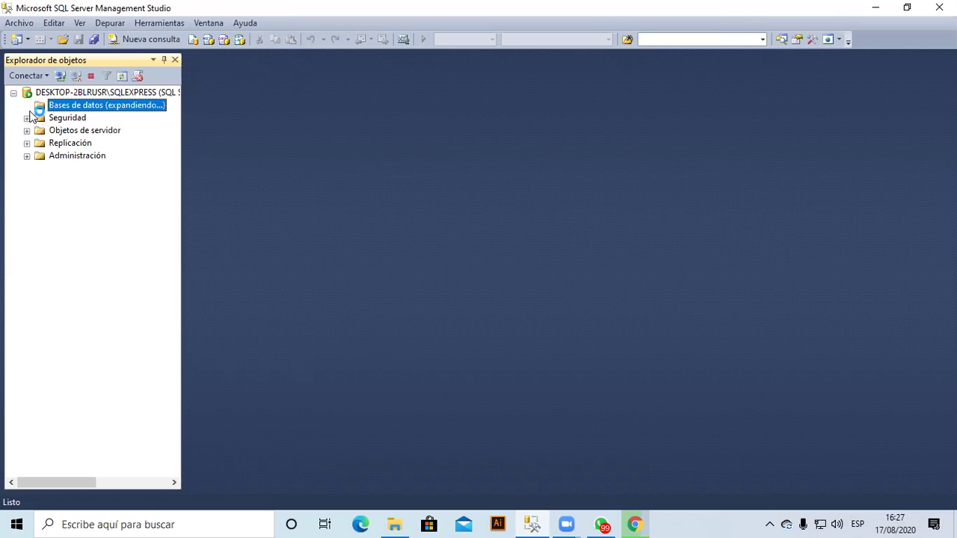
pyautogui.click(81, 134)
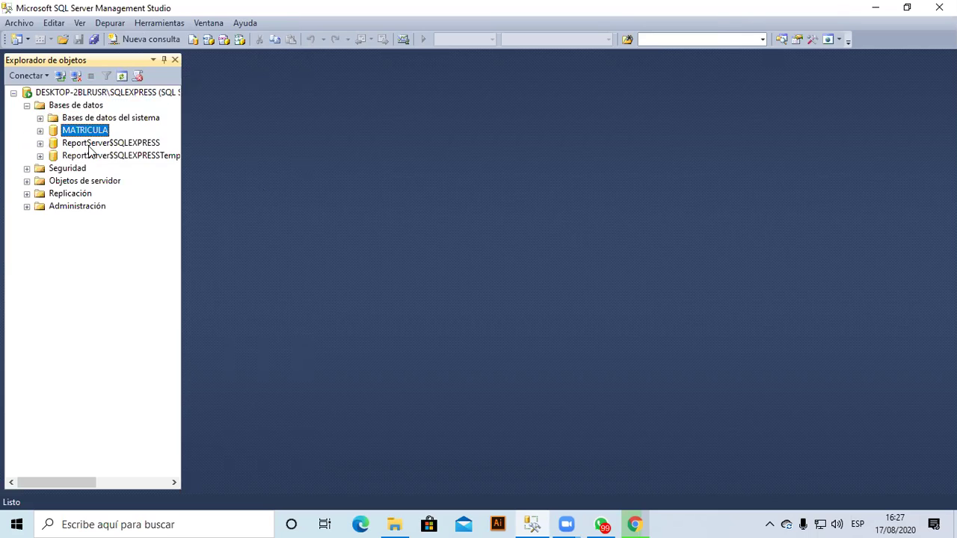
pyautogui.press('Right')
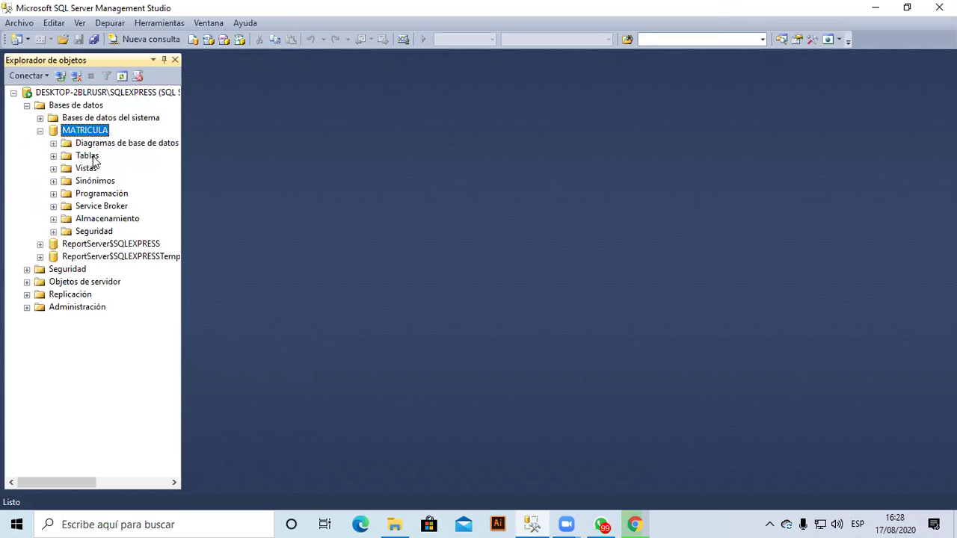
pyautogui.rightClick(94, 160)
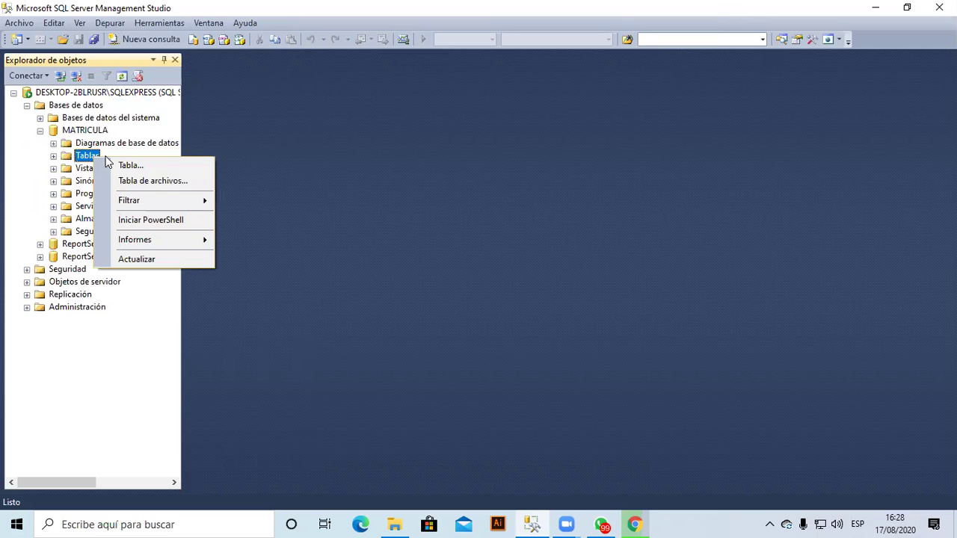
pyautogui.click(166, 166)
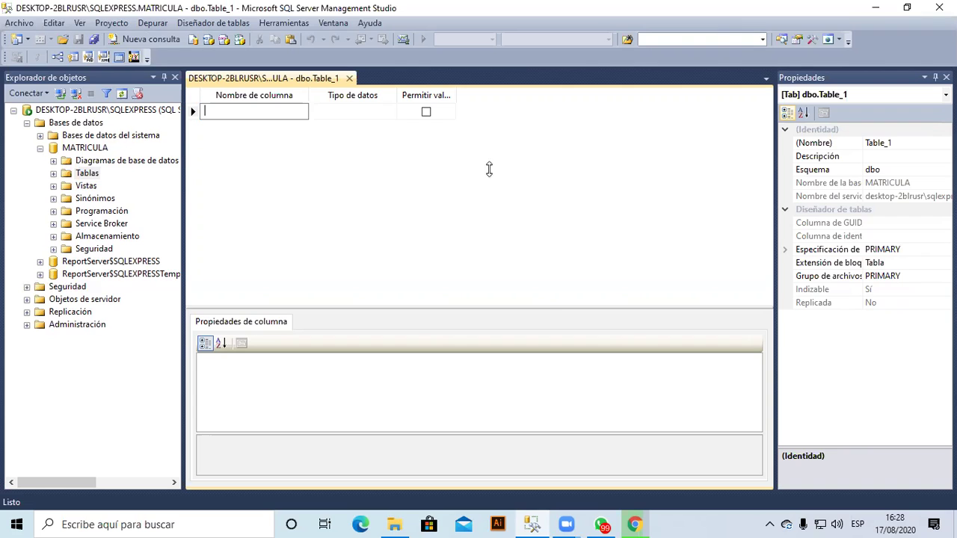
pyautogui.click(878, 8)
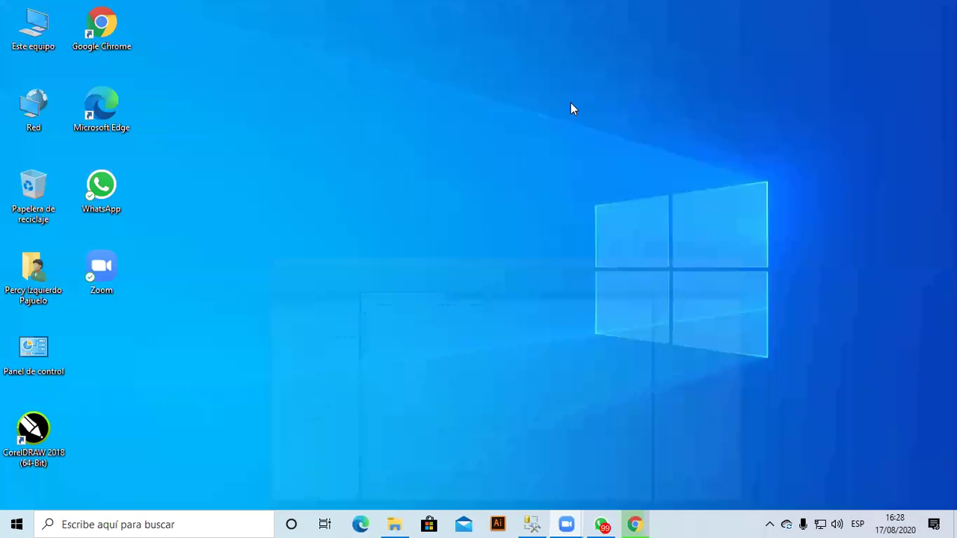
# Create a new text document on the desktop and open it in Bloc de notas.
pyautogui.rightClick(428, 148)
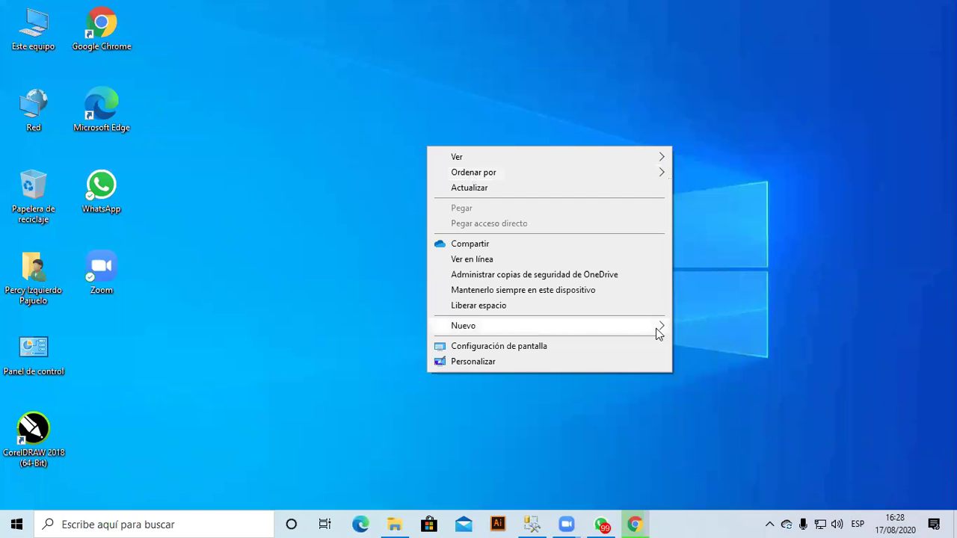
pyautogui.click(452, 180)
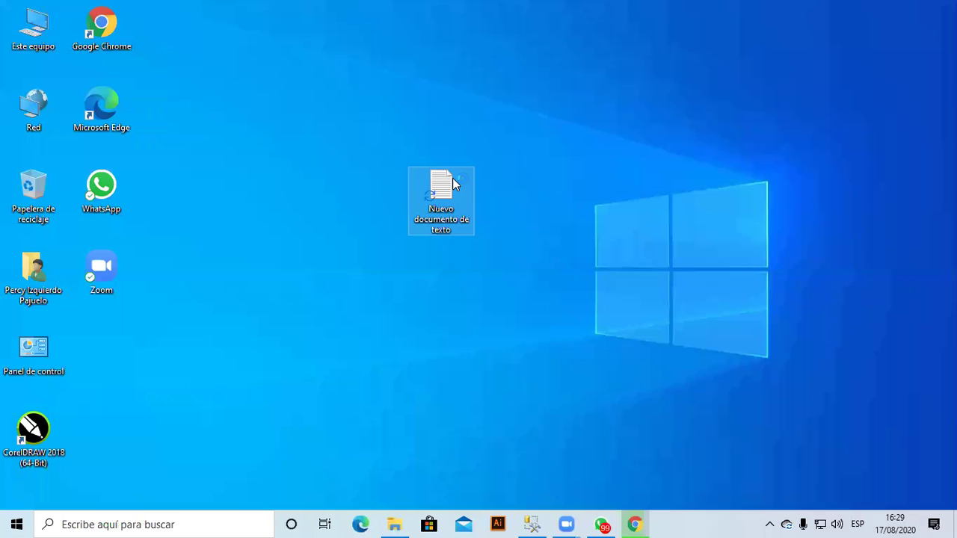
pyautogui.doubleClick(463, 216)
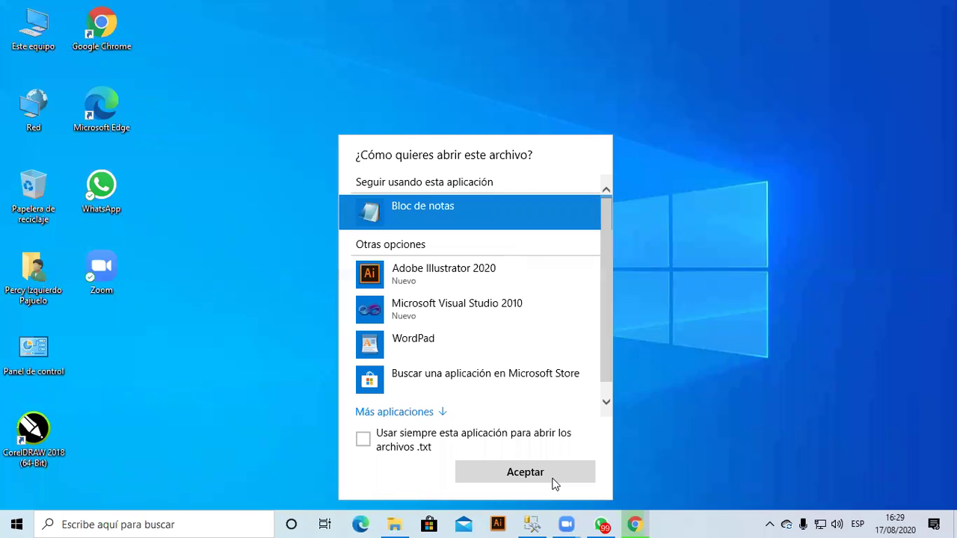
pyautogui.click(553, 479)
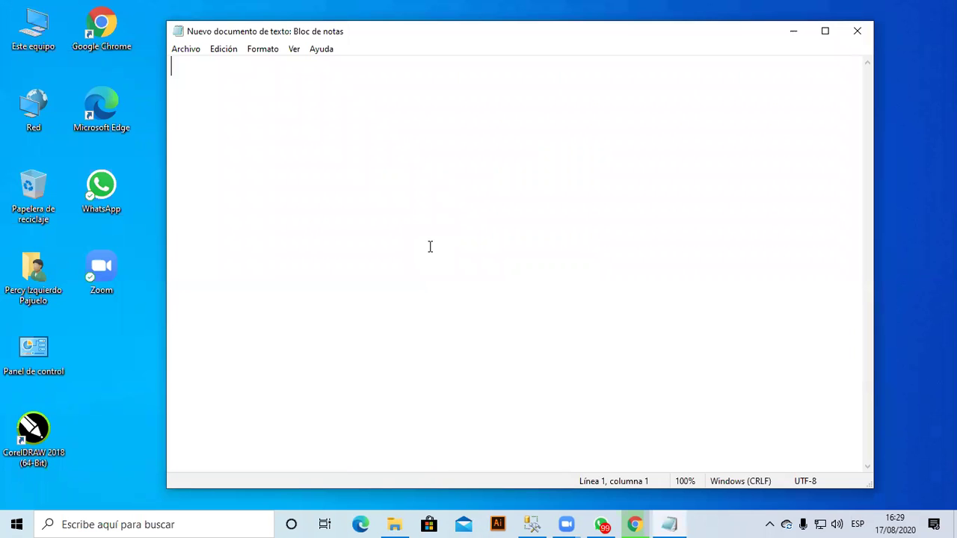
# Type 'BASE DE DATOS: MATRICULA', tables -ALUMNO, -ADMINISTRATIVO, -CARRERAS, -MATRICULA, then 'TABLA: ALUMNOS'.
pyautogui.write('BASE D')
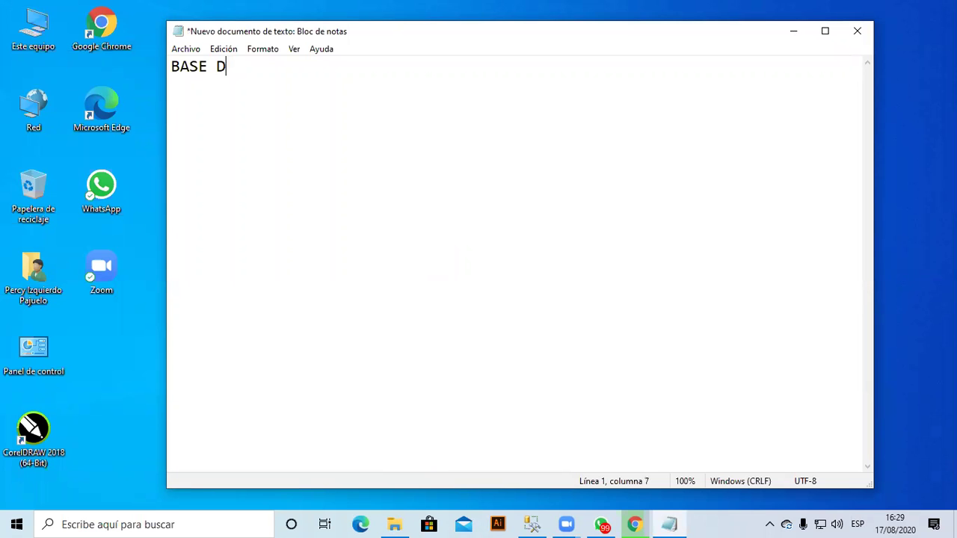
pyautogui.write('E DATOS: ')
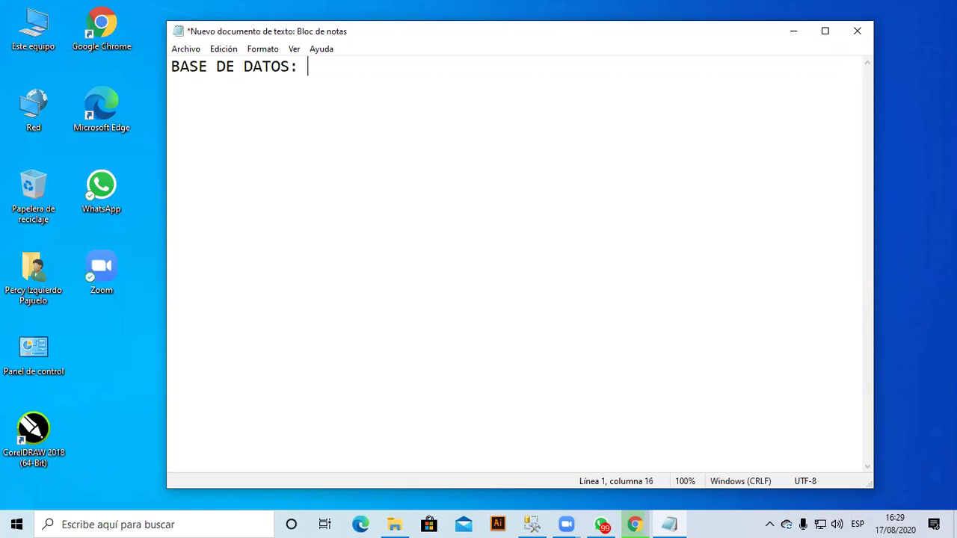
pyautogui.write('MATRITI')
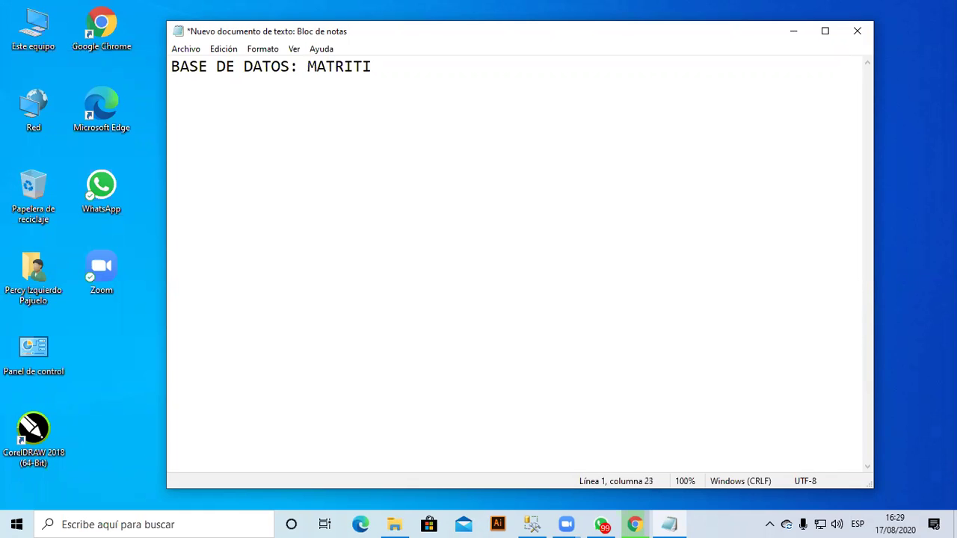
pyautogui.press('BackSpace')
pyautogui.press('BackSpace')
pyautogui.write('CULA')
pyautogui.press('Return')
pyautogui.press('Return')
pyautogui.write('-ALUMNO')
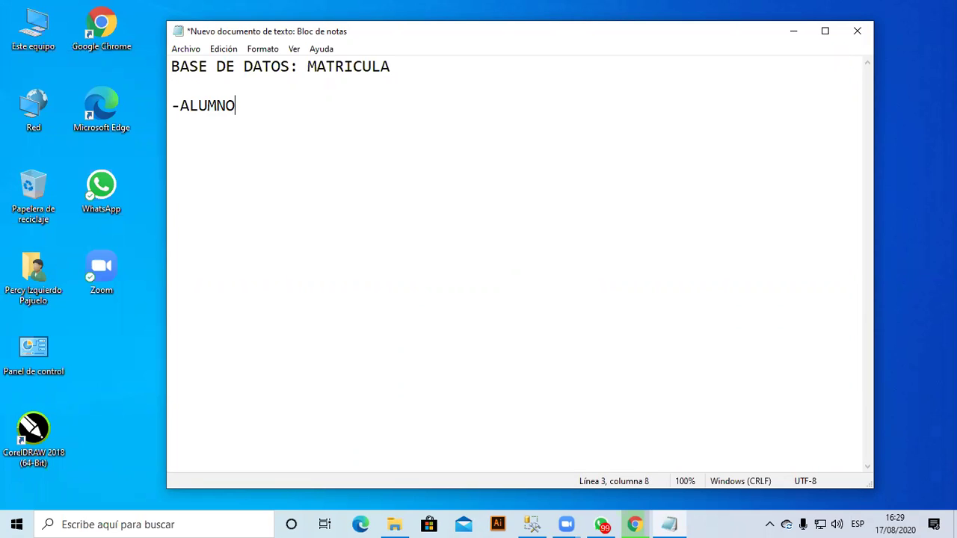
pyautogui.press('Return')
pyautogui.write('-ADMINISTRATIVO')
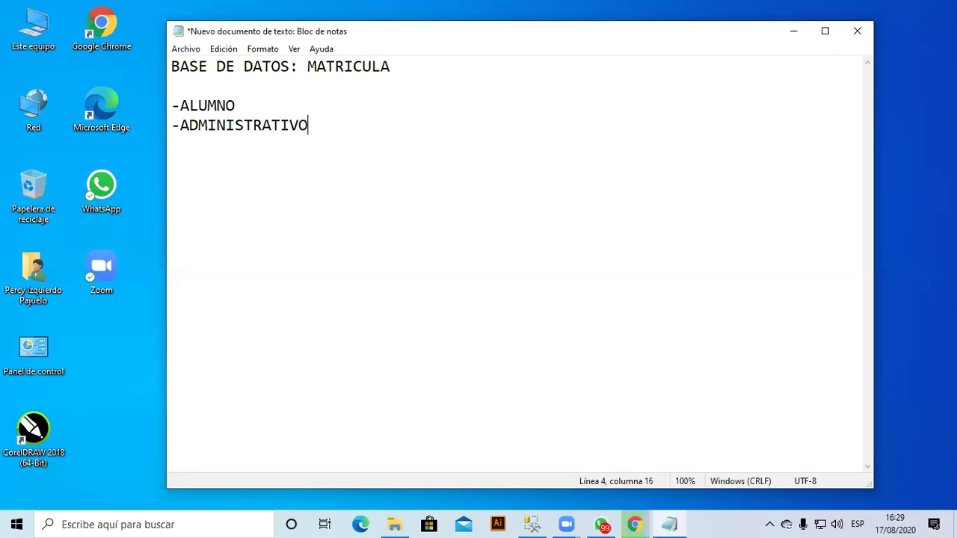
pyautogui.press('Return')
pyautogui.write('-CARRERAS')
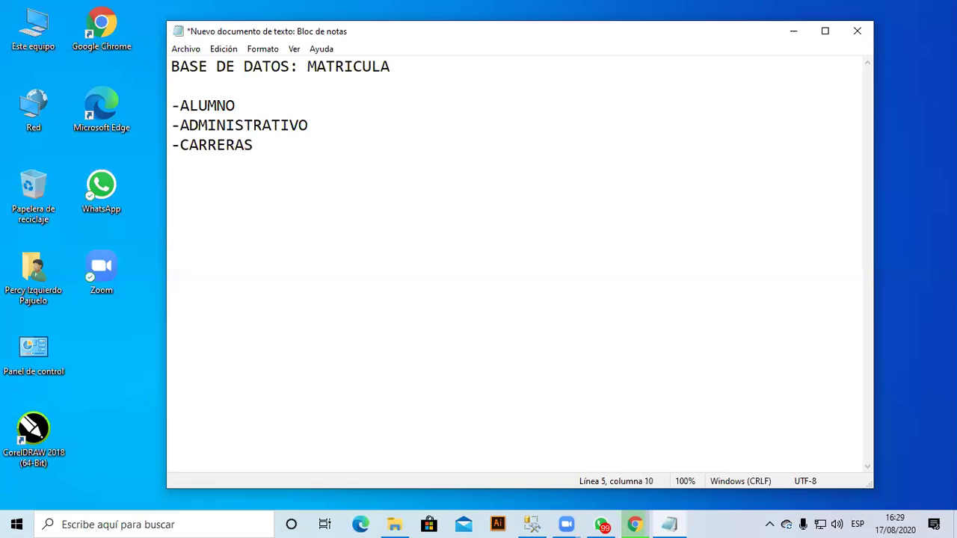
pyautogui.press('Return')
pyautogui.write('-MATRICULA')
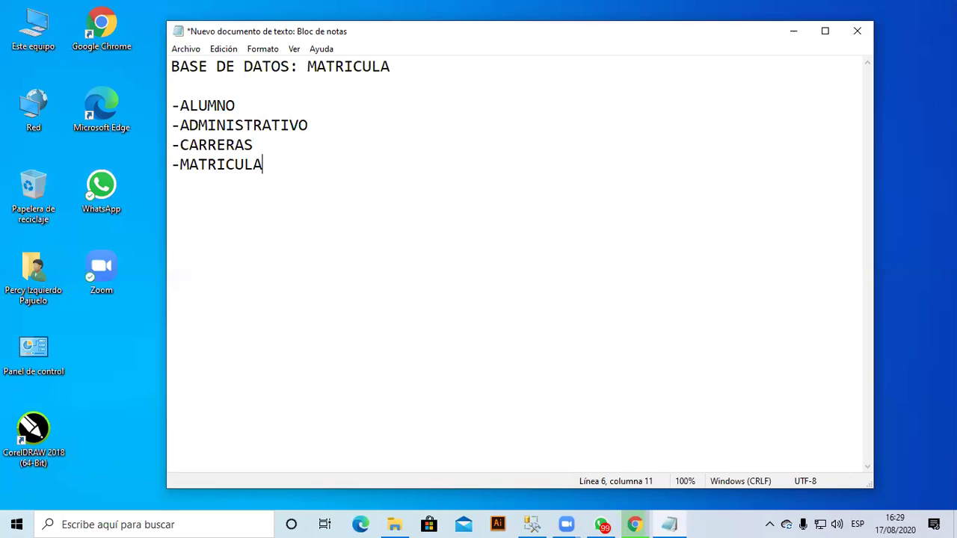
pyautogui.press('Return')
pyautogui.press('Return')
pyautogui.press('Return')
pyautogui.write('TABLA: AL')
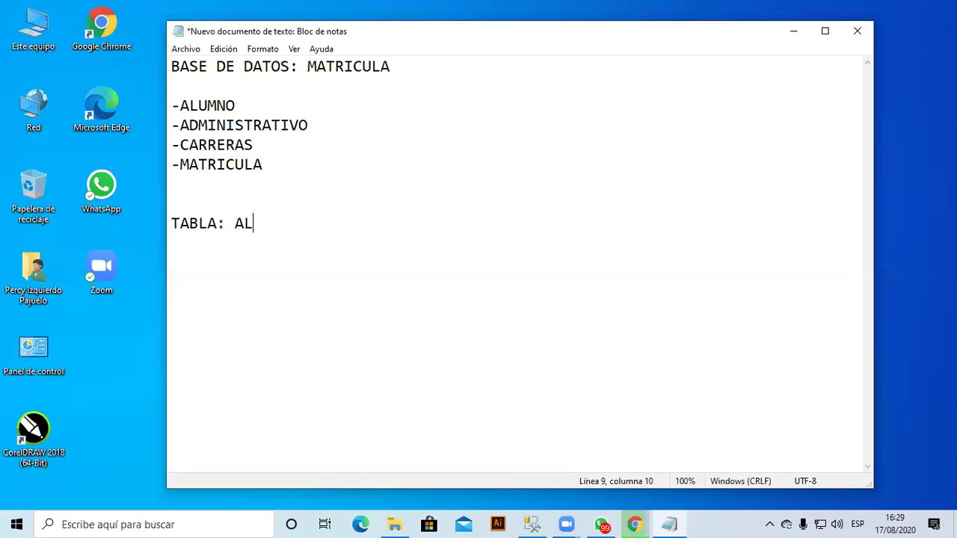
pyautogui.write('UMNOS')
# Pluralize the listed table names by adding S, e.g. ALUMNOS and ADMINISTRATIVOS.
pyautogui.press('Home')
pyautogui.press('Up')
pyautogui.press('Up')
pyautogui.press('Up')
pyautogui.press('Up')
pyautogui.press('Up')
pyautogui.press('Up')
pyautogui.press('Right')
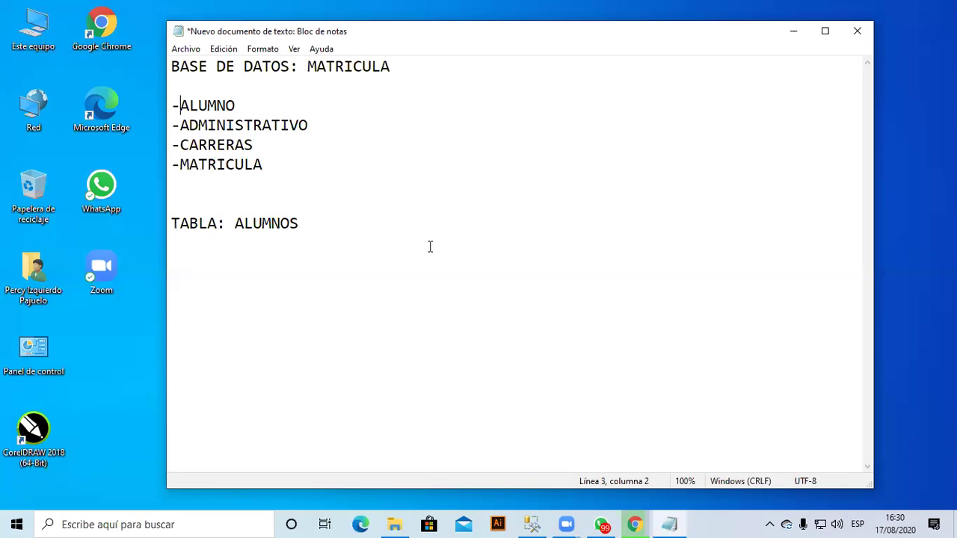
pyautogui.press('End')
pyautogui.write('S')
pyautogui.press('Down')
pyautogui.press('End')
pyautogui.write('S')
pyautogui.press('Down')
pyautogui.press('Down')
pyautogui.press('End')
pyautogui.write('S')
# Under TABLA: ALUMNOS, add tab-aligned CAMPO / TIPO DE DATO headings and the CODALUMNOS field.
pyautogui.click(430, 247)
pyautogui.press('Return')
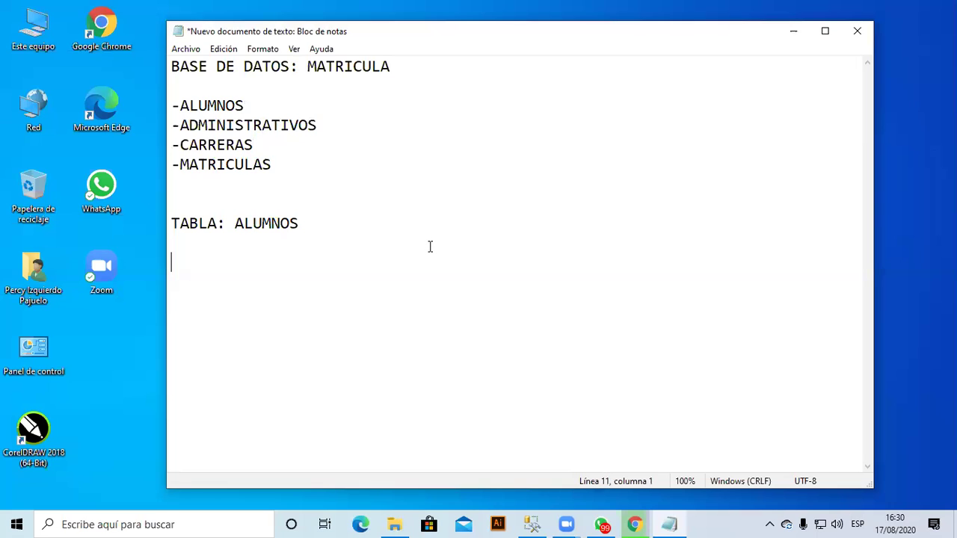
pyautogui.write('CAMPO TIPO DE ')
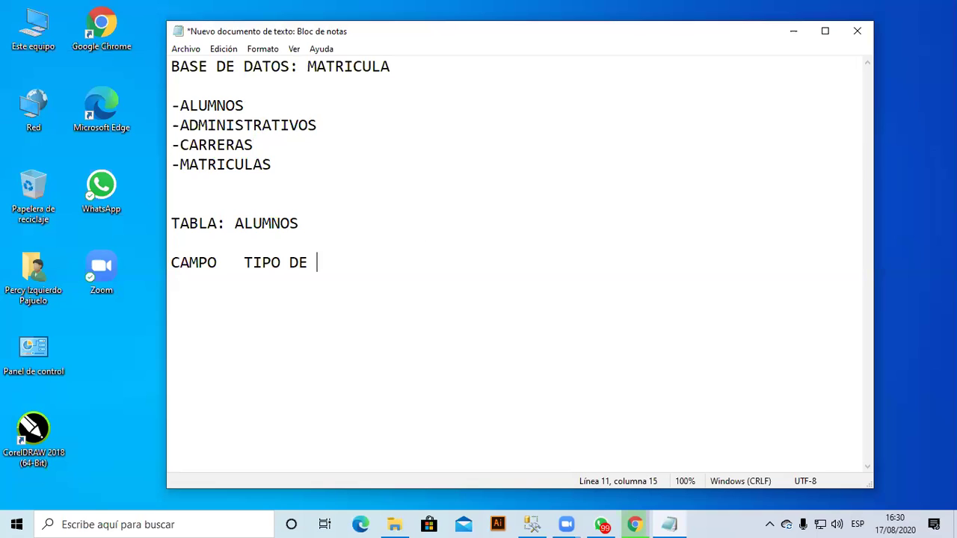
pyautogui.write('DATO')
pyautogui.press('Return')
pyautogui.press('Return')
pyautogui.press('BackSpace')
pyautogui.press('Return')
pyautogui.press('BackSpace')
pyautogui.write('COD')
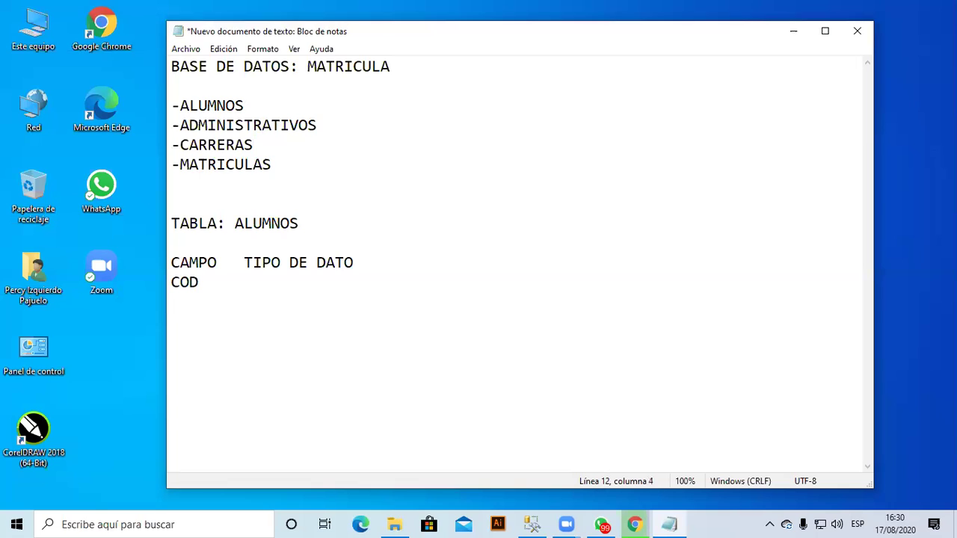
pyautogui.write('ALUMNOS')
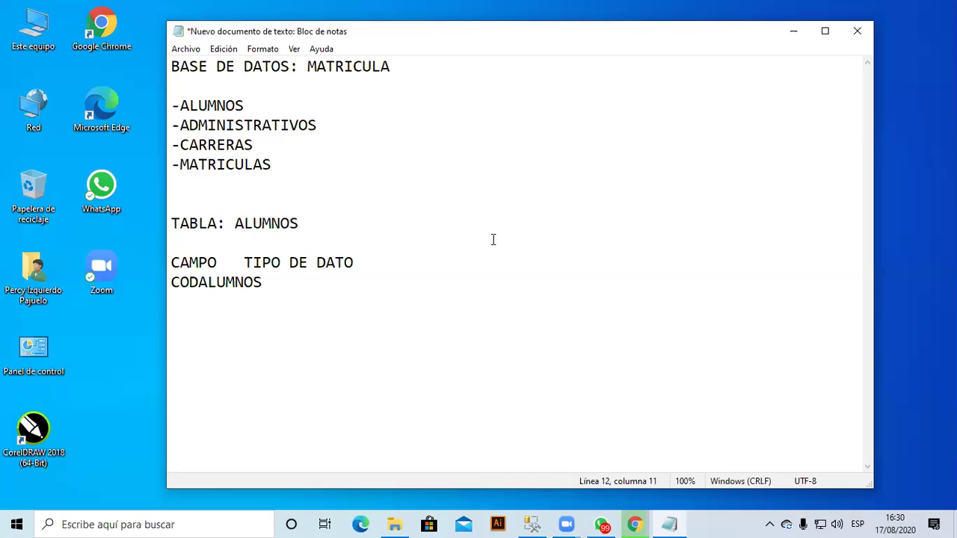
pyautogui.press('Up')
pyautogui.press('Left')
pyautogui.press('Left')
pyautogui.press('Tab')
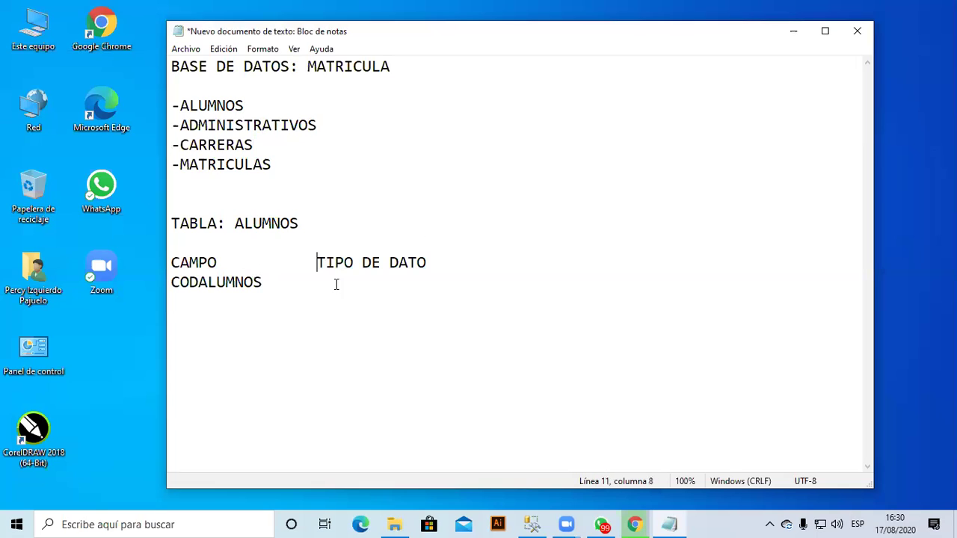
pyautogui.press('Down')
pyautogui.press('Tab')
# Name the new table's first column CODALUMNO.
pyautogui.click(533, 524)
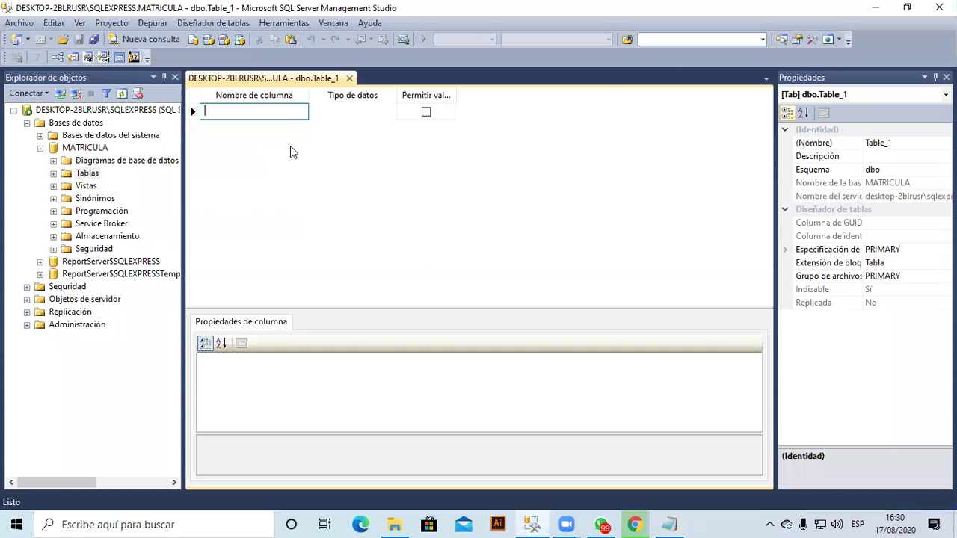
pyautogui.write('COD')
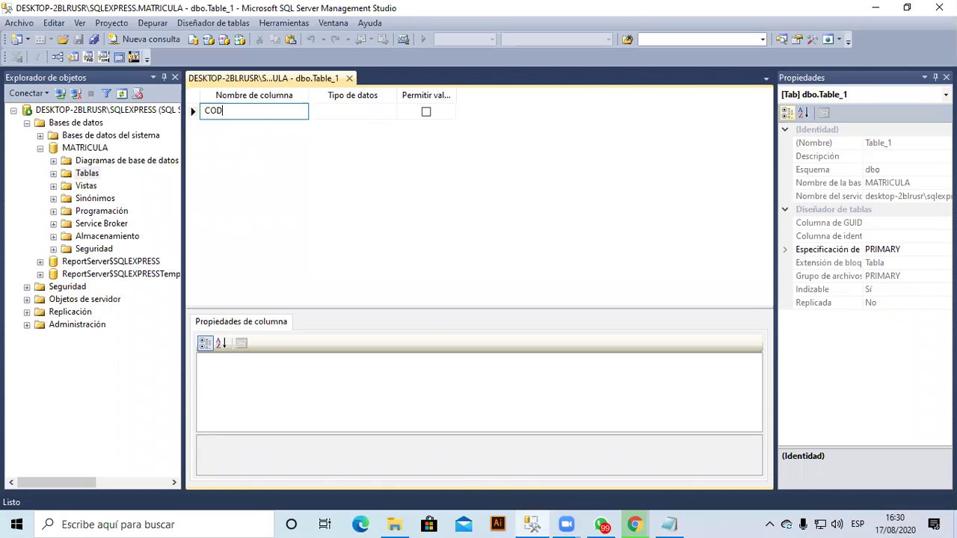
pyautogui.write('ALUMNO')
pyautogui.press('Tab')
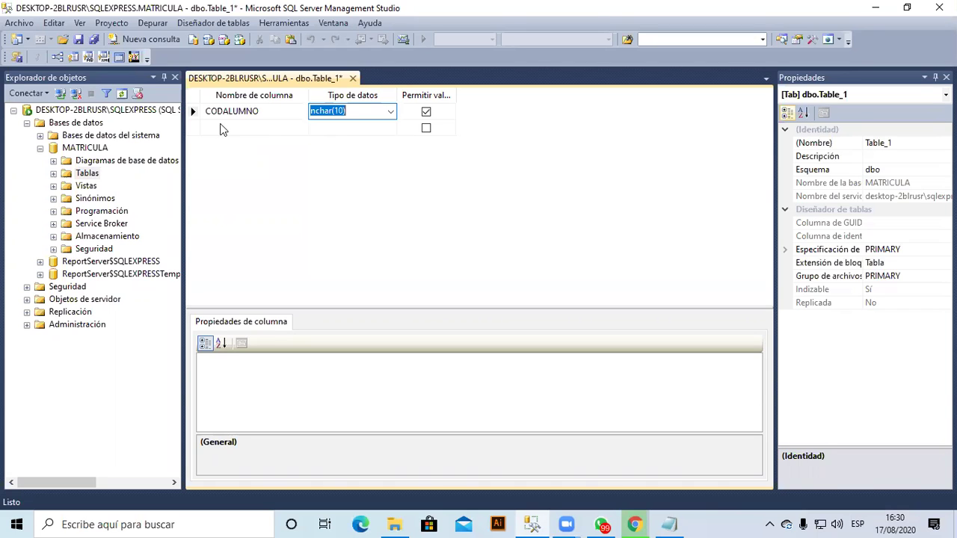
# Set CODALUMNO's data type to int.
pyautogui.click(389, 111)
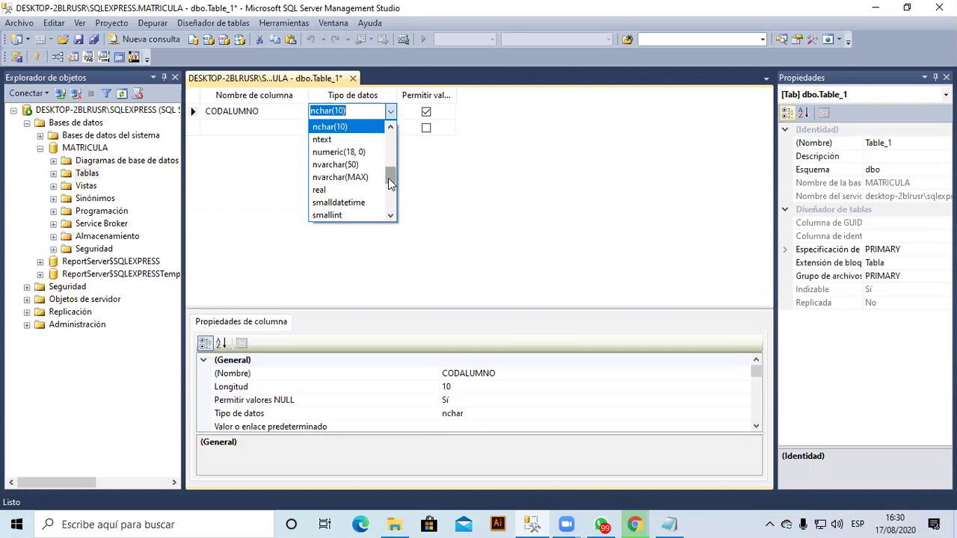
pyautogui.scroll(-2, 388, 178)
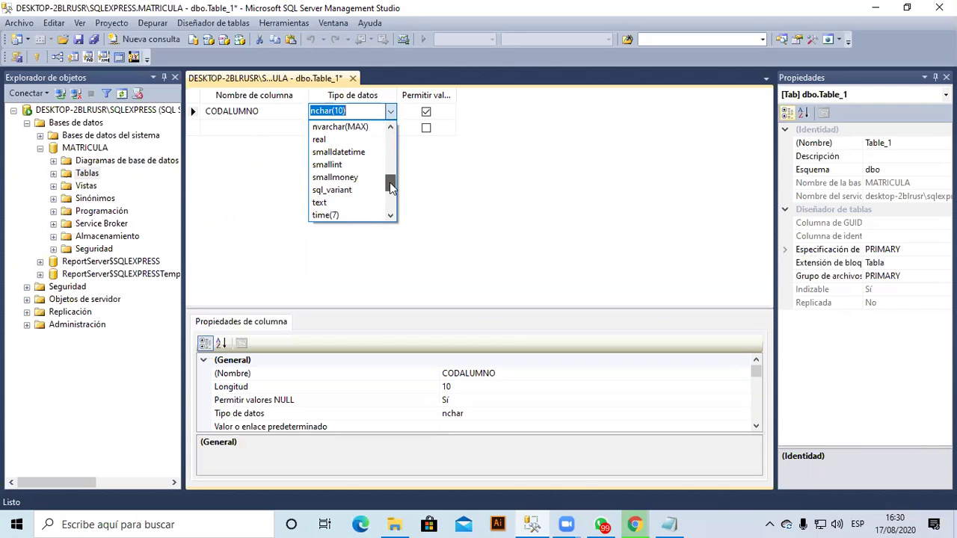
pyautogui.scroll(-2, 390, 193)
pyautogui.scroll(-1, 391, 194)
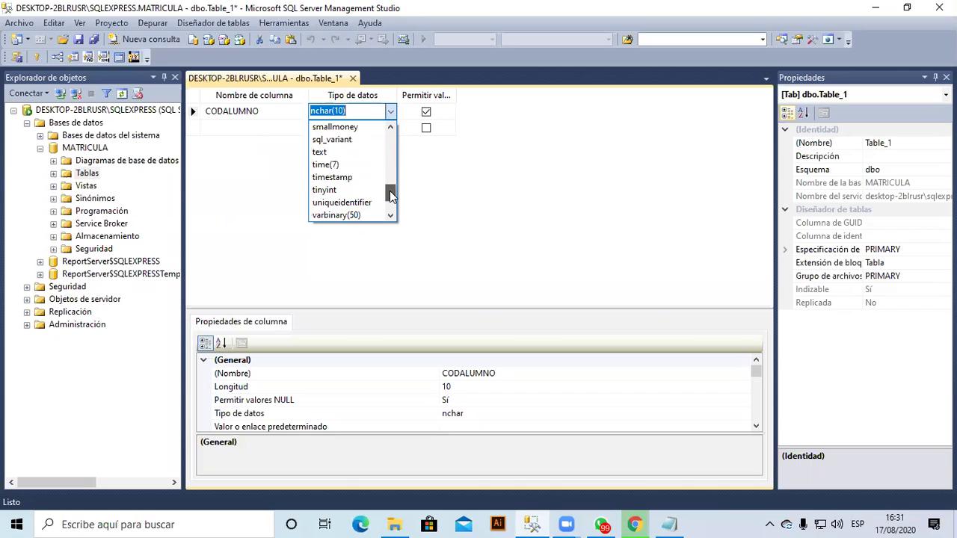
pyautogui.moveTo(391, 195); pyautogui.dragTo(388, 135)
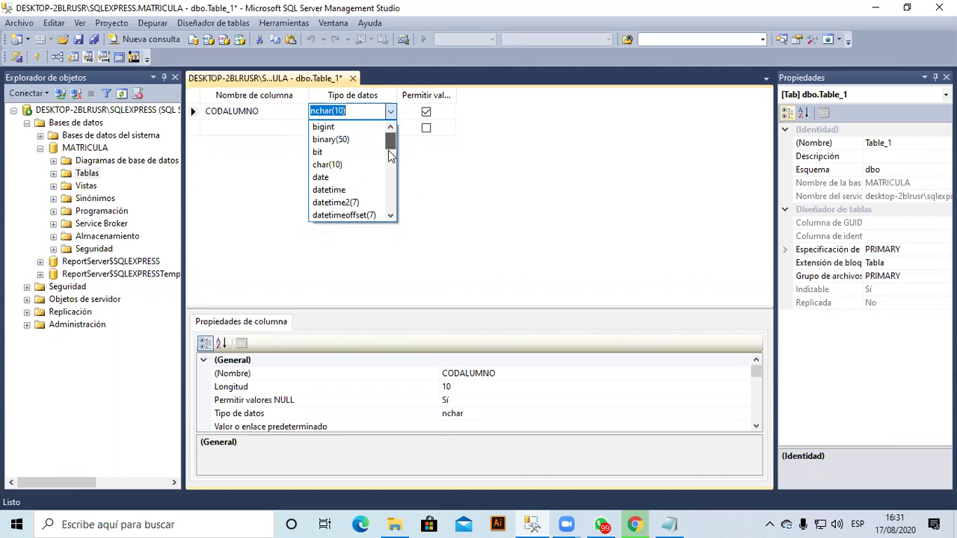
pyautogui.scroll(-2, 386, 128)
pyautogui.click(369, 110)
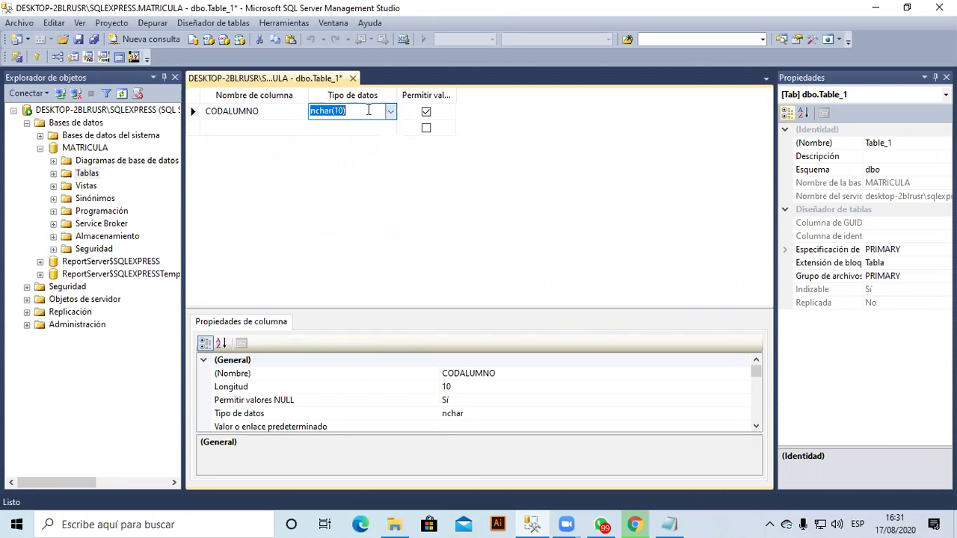
pyautogui.write('i')
pyautogui.write('INT')
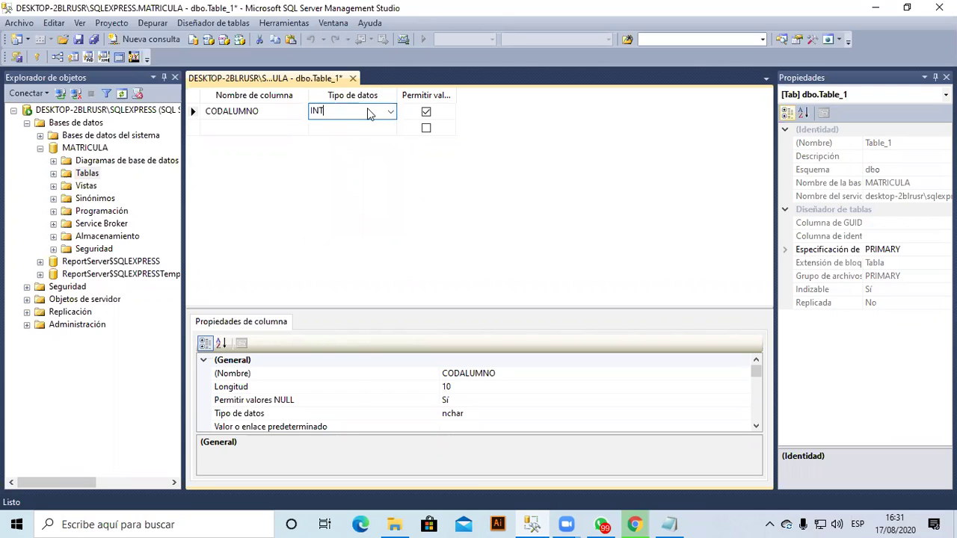
pyautogui.press('Return')
pyautogui.press('Tab')
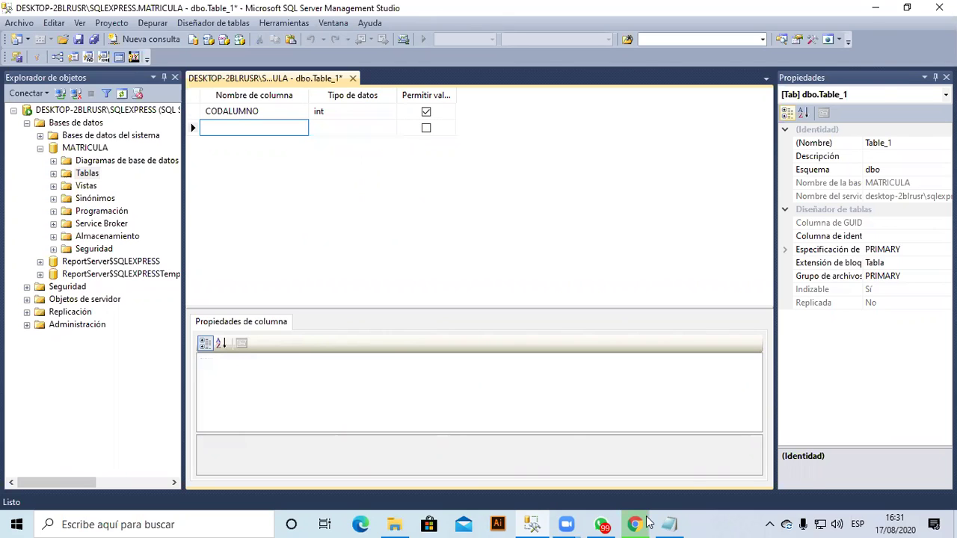
pyautogui.hotkey('alt', 'Tab')
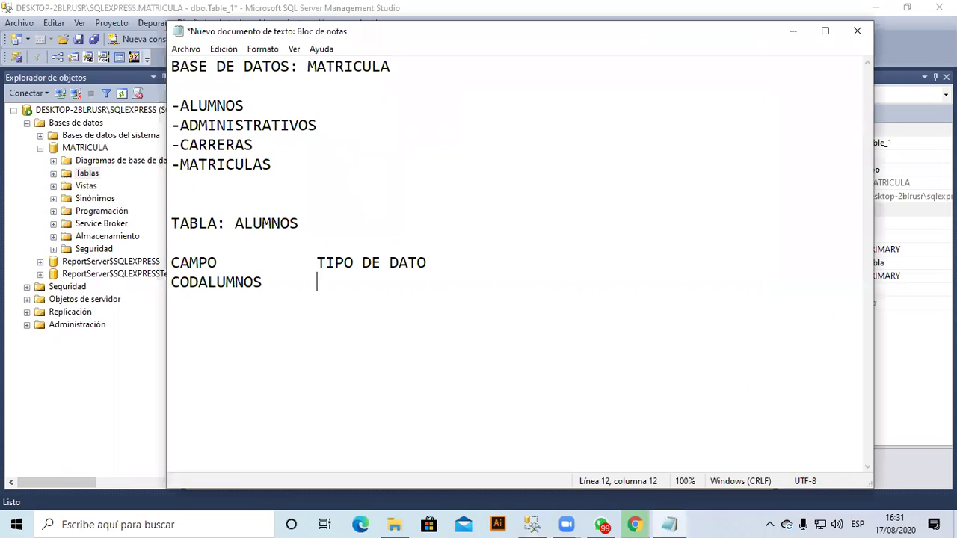
# Write INT(ENTERO) after CODALUMNOS and add a NOMALUMNOS line typed CHAR(60).
pyautogui.write('INT(ENTER')
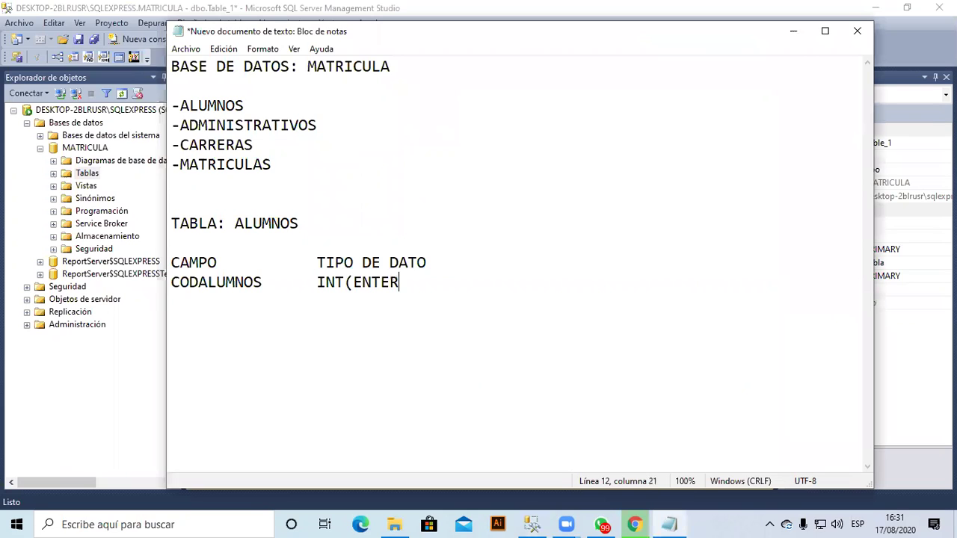
pyautogui.write('O)')
pyautogui.press('Return')
pyautogui.write('NOM')
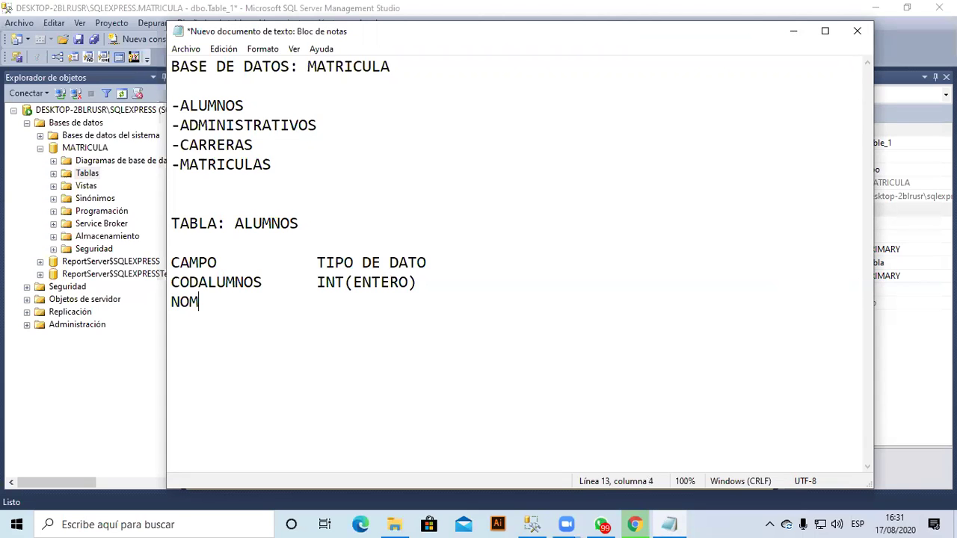
pyautogui.write('ALUMNOS')
pyautogui.press('Tab')
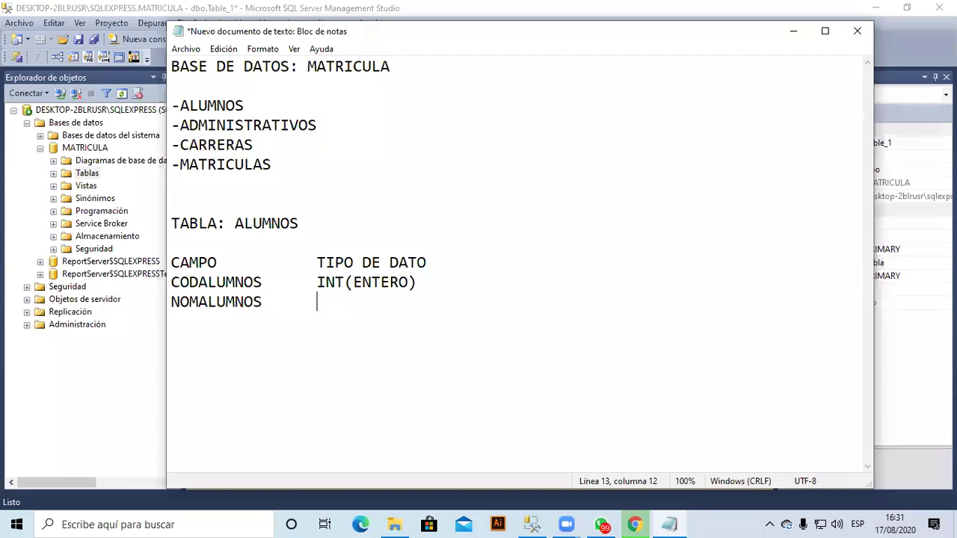
pyautogui.write('CHAR')
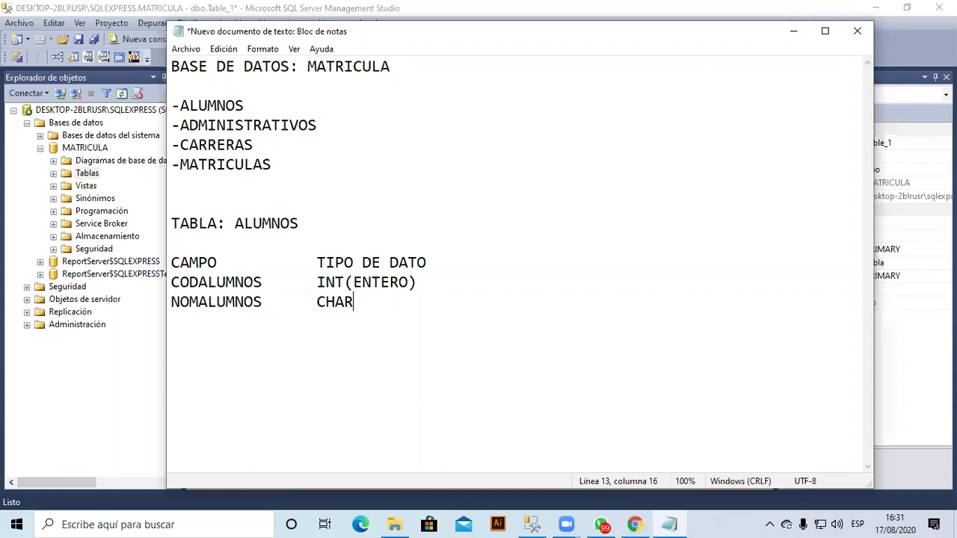
pyautogui.write('(')
pyautogui.write('60)')
# Name the second column NOMALUMNO and browse the data type list without choosing.
pyautogui.hotkey('alt', 'Tab')
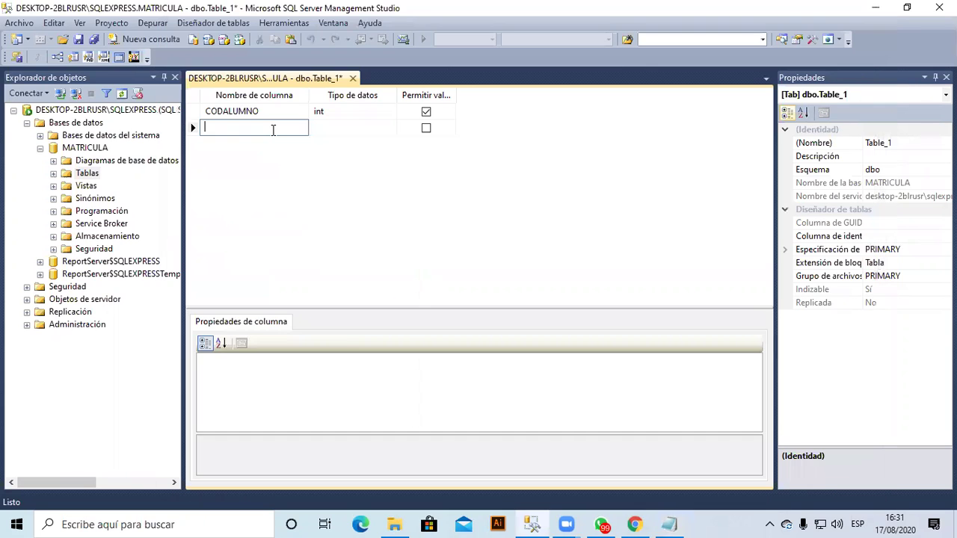
pyautogui.write('NOMAL')
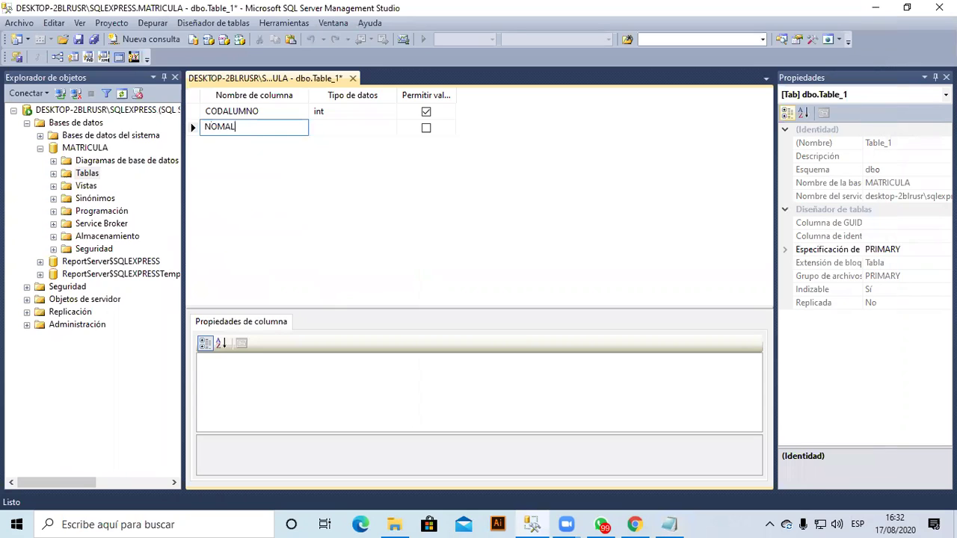
pyautogui.write('UMNO')
pyautogui.press('Tab')
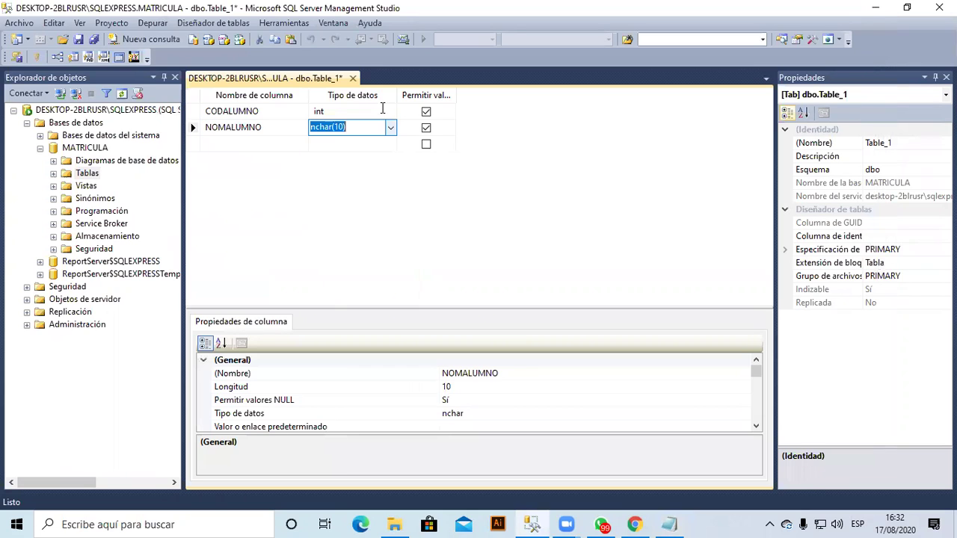
pyautogui.click(391, 128)
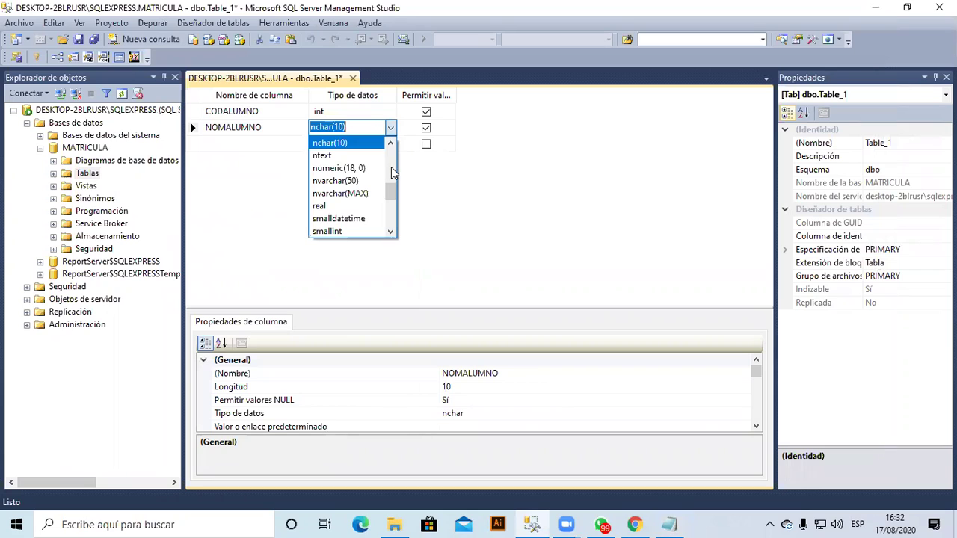
pyautogui.moveTo(391, 189); pyautogui.dragTo(393, 140)
pyautogui.click(394, 182)
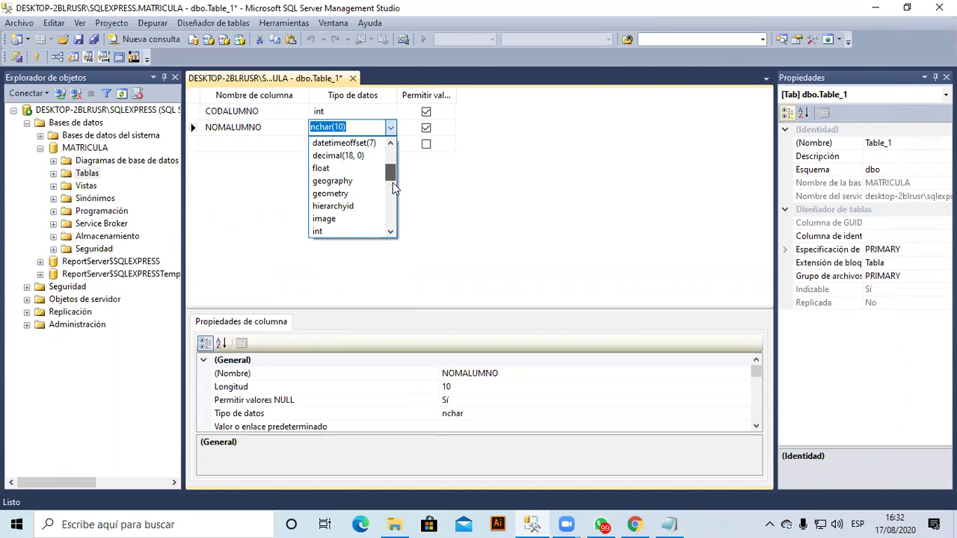
pyautogui.scroll(-2, 393, 183)
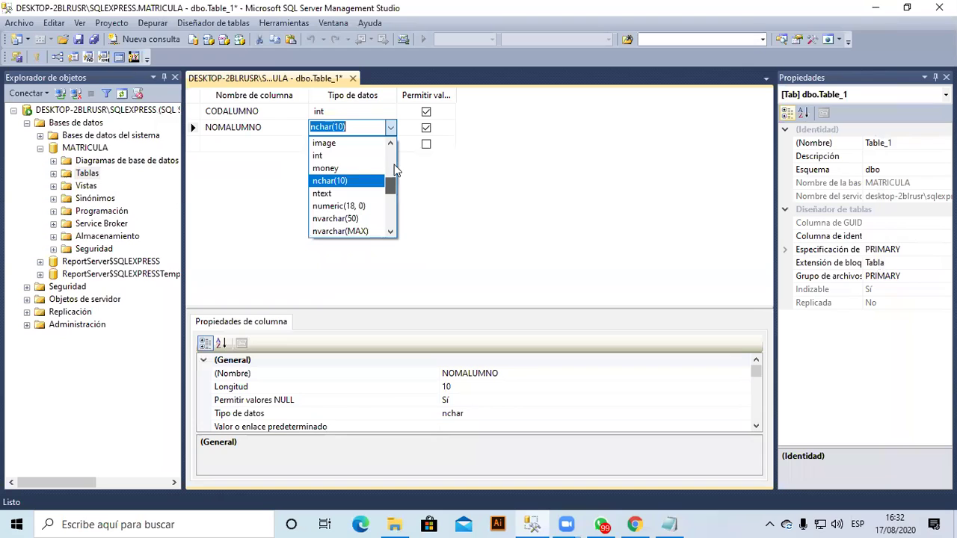
pyautogui.click(391, 143)
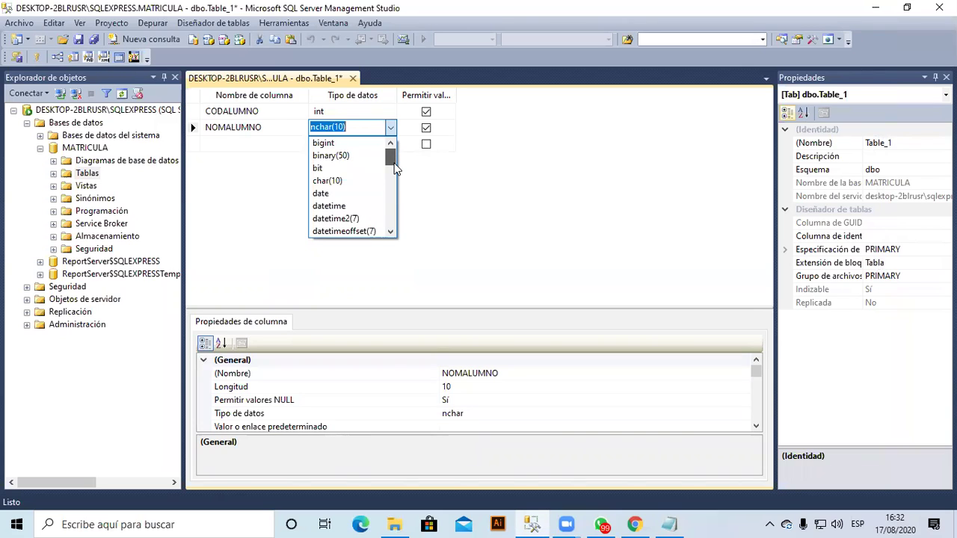
pyautogui.scroll(-2, 397, 183)
pyautogui.scroll(-2, 398, 187)
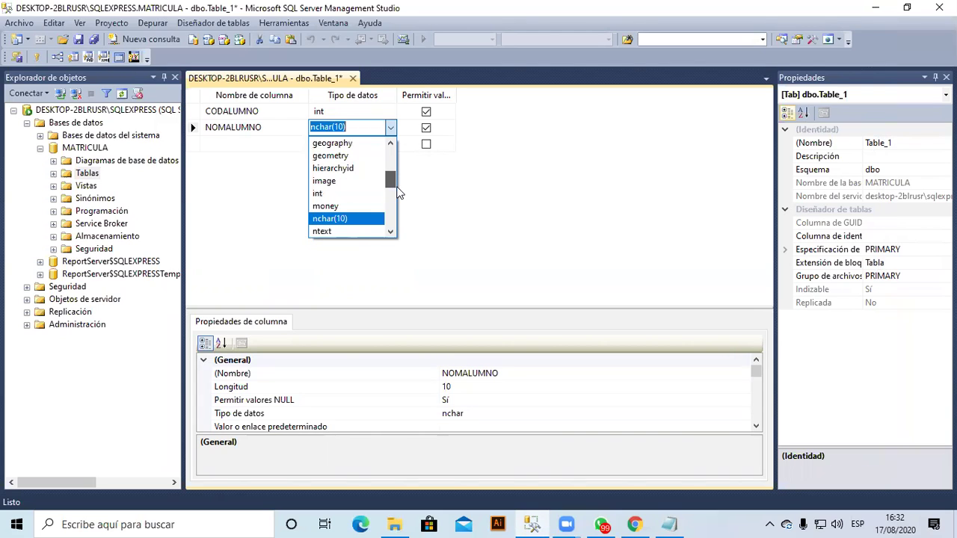
pyautogui.scroll(-2, 397, 190)
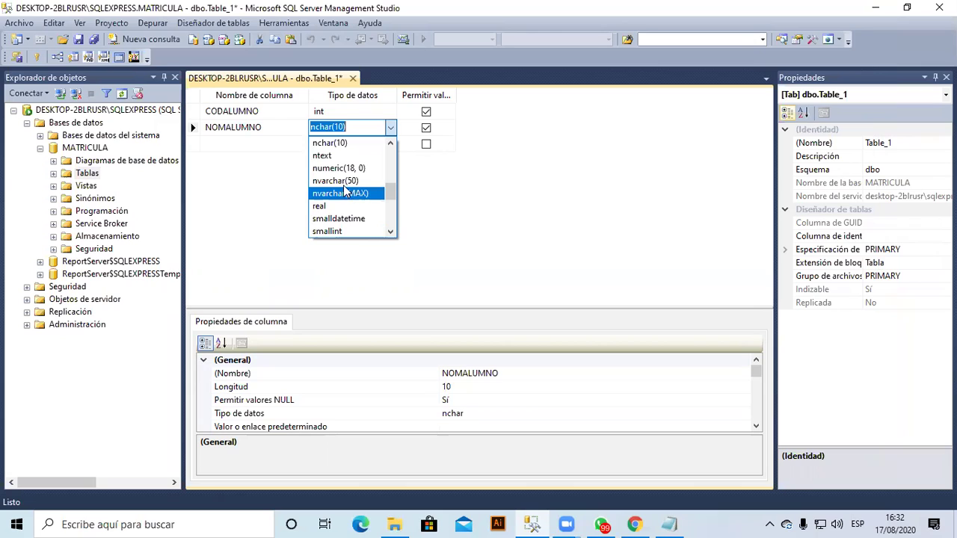
pyautogui.moveTo(388, 190); pyautogui.dragTo(366, 224)
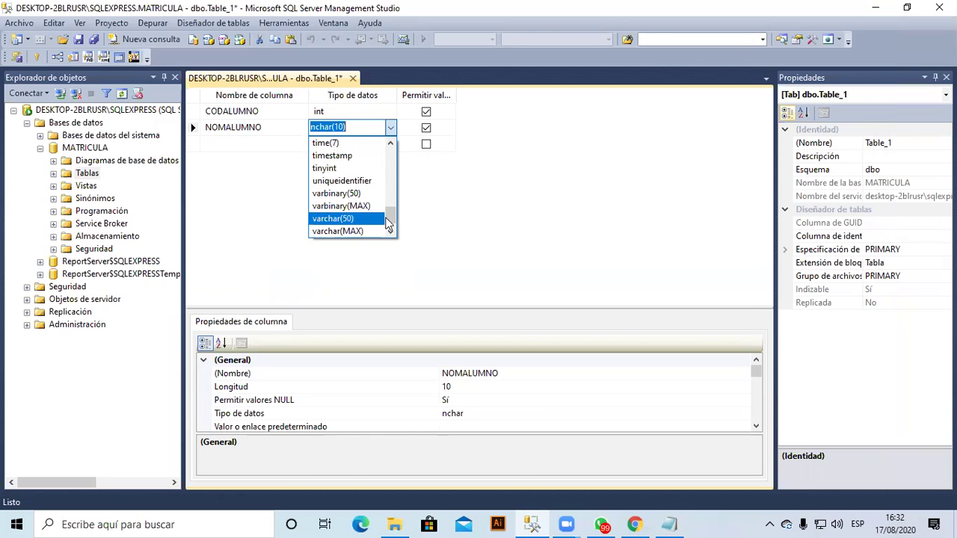
pyautogui.moveTo(393, 216); pyautogui.dragTo(395, 219)
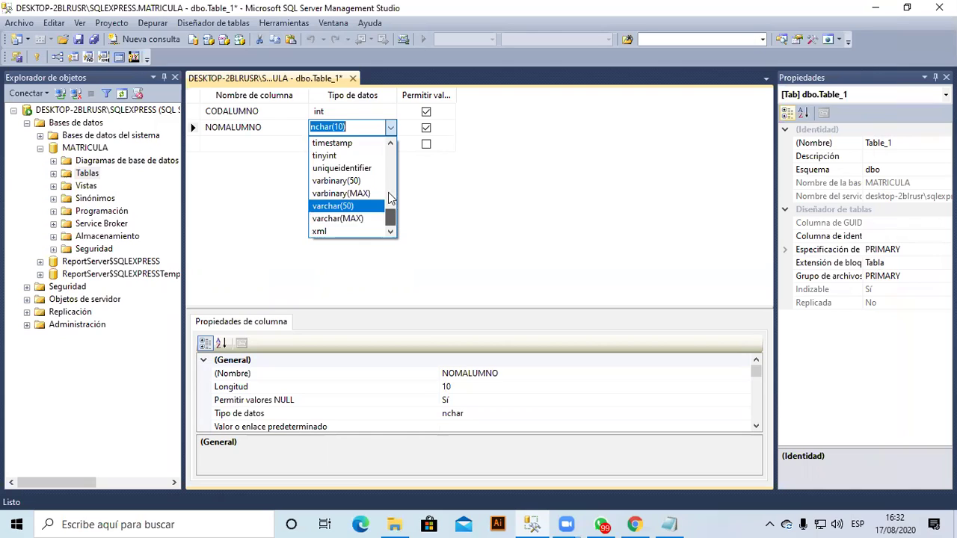
pyautogui.scroll(7, 383, 160)
pyautogui.scroll(3, 382, 153)
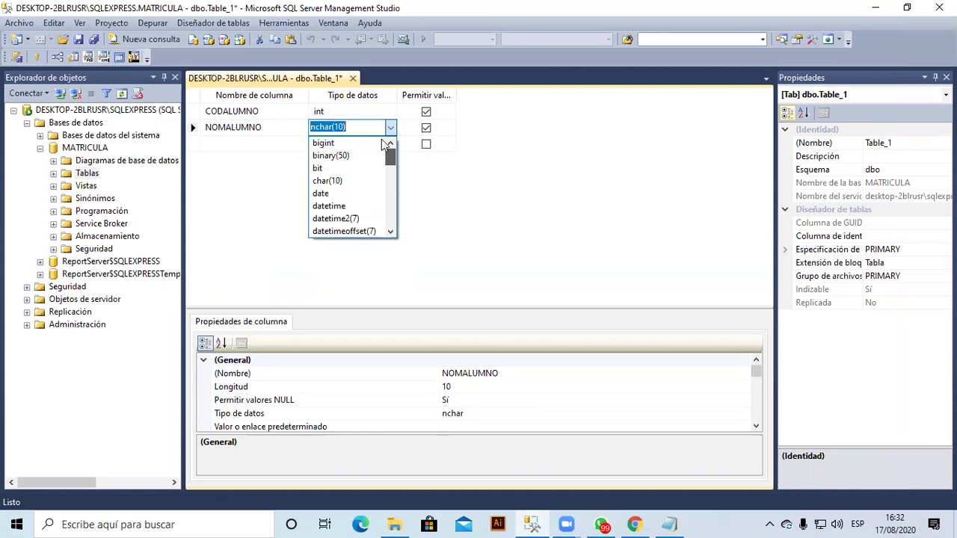
pyautogui.scroll(-1, 383, 160)
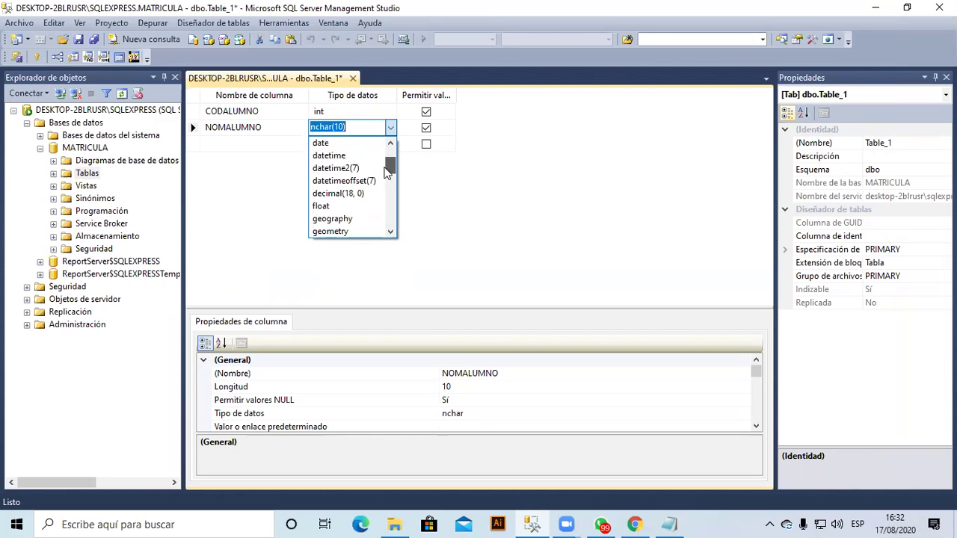
pyautogui.click(388, 187)
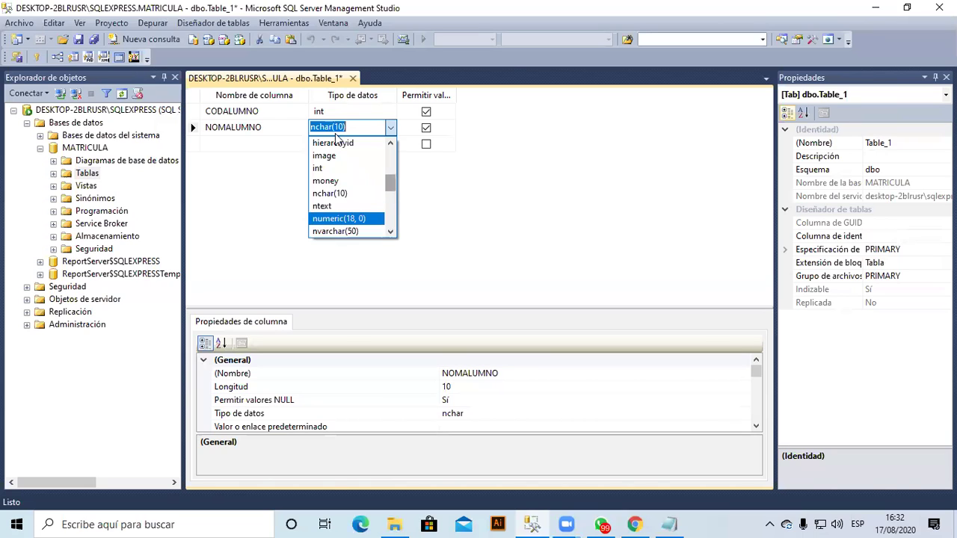
pyautogui.click(376, 126)
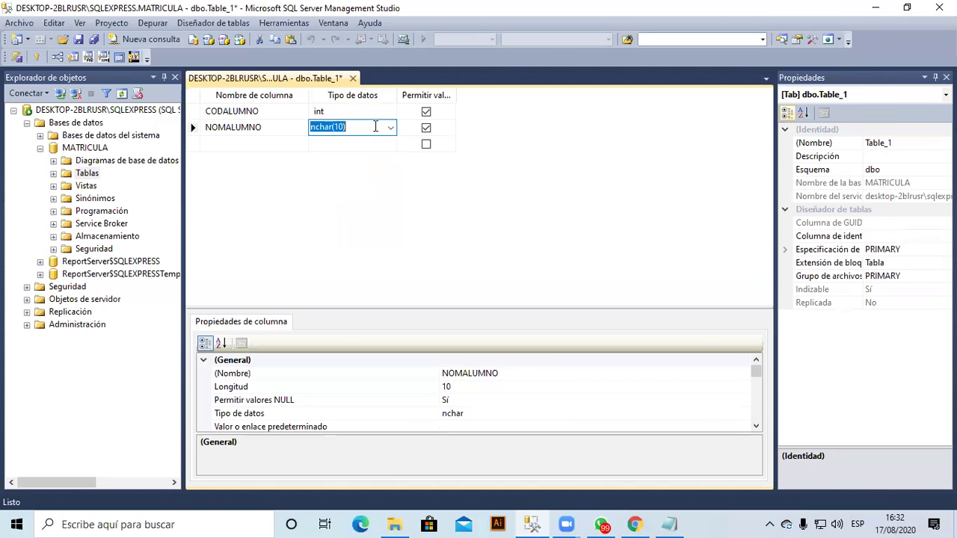
# Set NOMALUMNO's type to varchar(60) by editing the suggested varchar(50).
pyautogui.write('VARC')
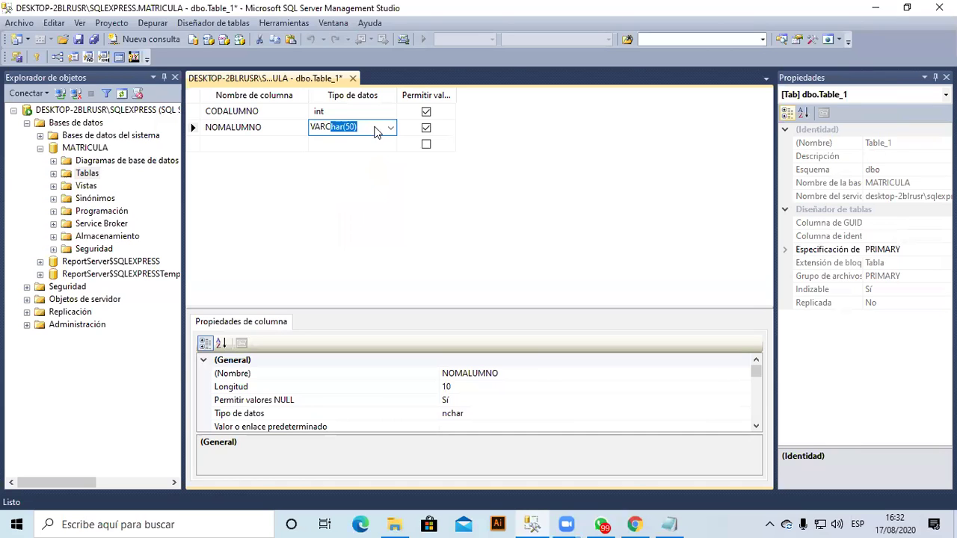
pyautogui.press('Return')
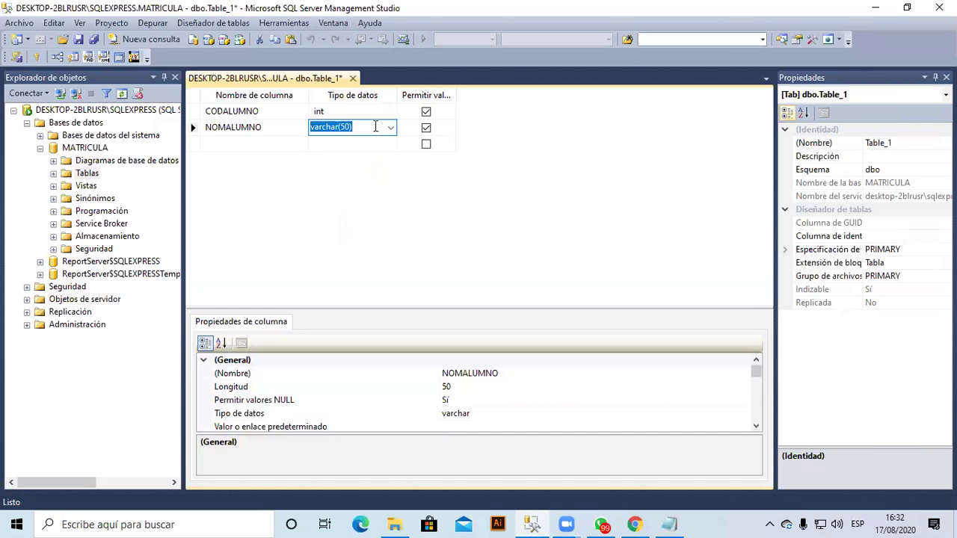
pyautogui.click(375, 127)
pyautogui.press('BackSpace')
pyautogui.write('6')
pyautogui.press('Tab')
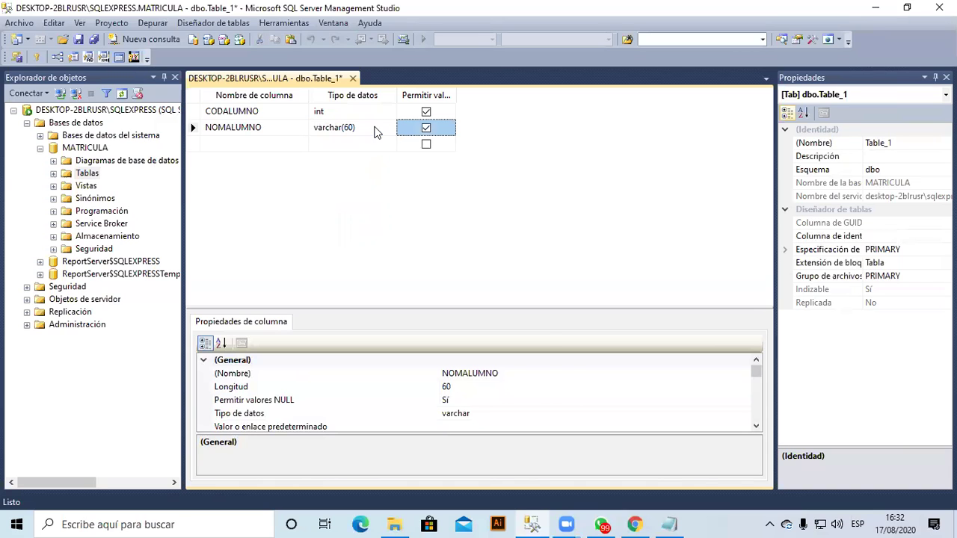
pyautogui.click(673, 525)
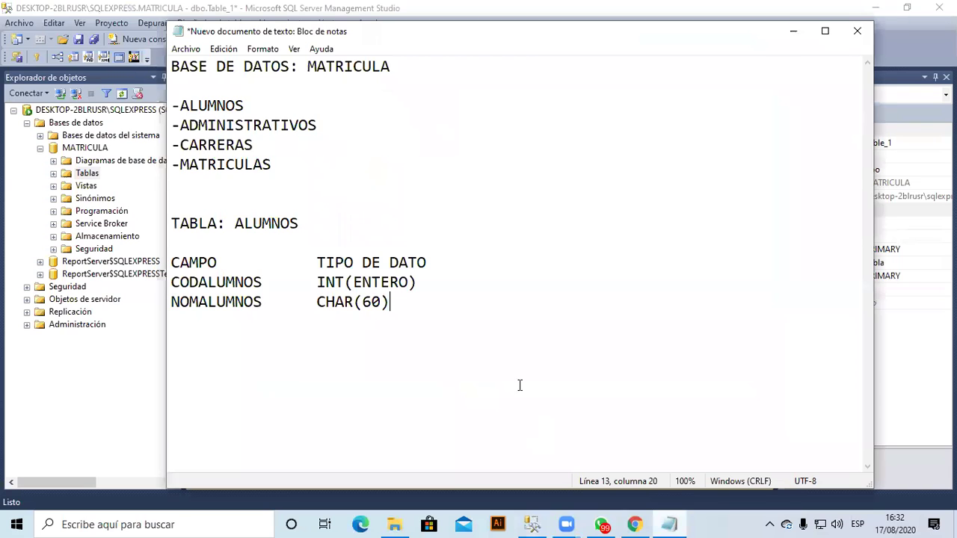
# Append (Texto) so the NOMALUMNOS line reads CHAR(60)(Texto).
pyautogui.write('(Texto)')
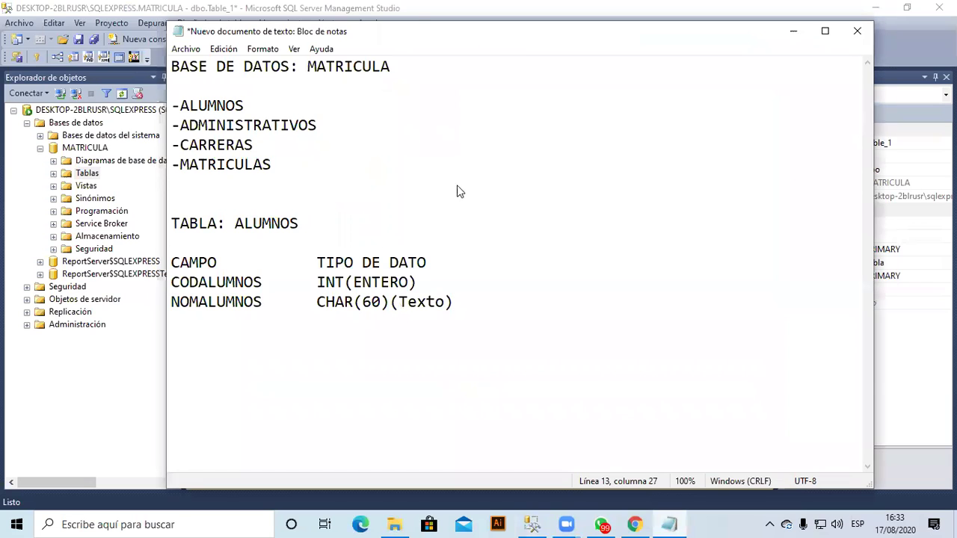
pyautogui.hotkey('alt', 'Tab')
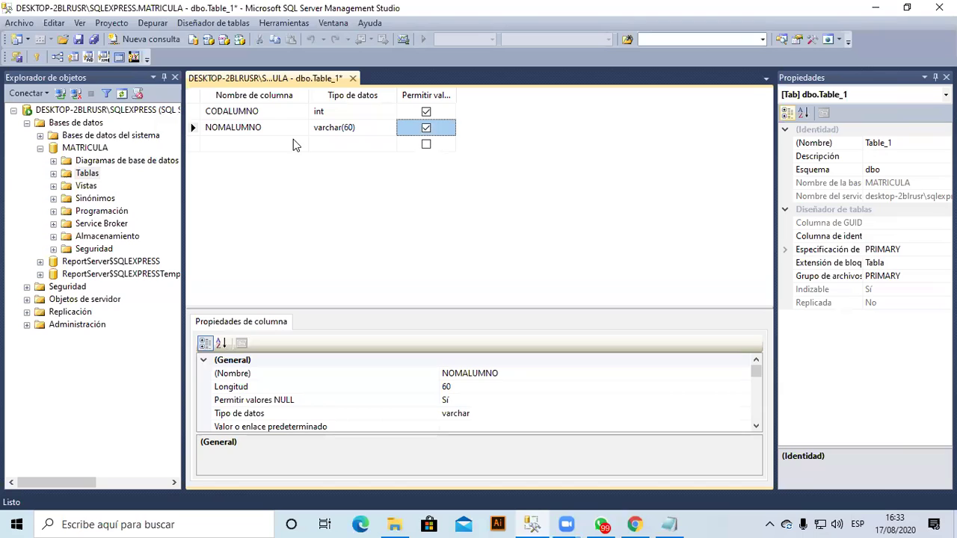
# Add a third column named APEALUMNO in the next empty row.
pyautogui.press('Tab')
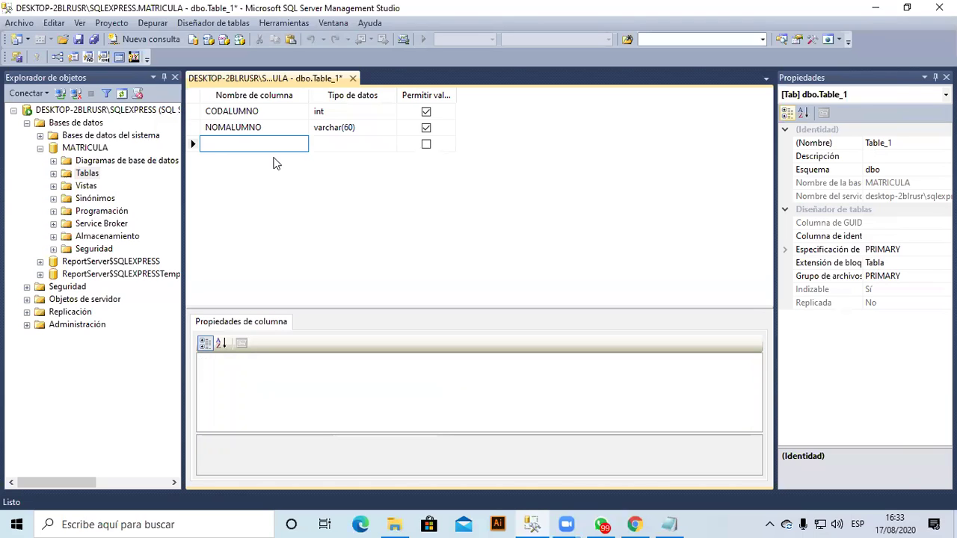
pyautogui.write('a')
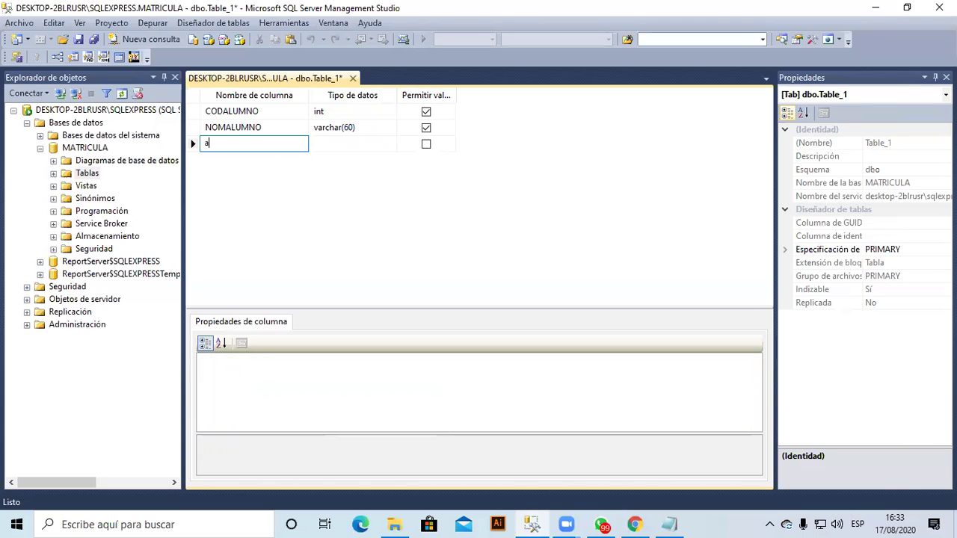
pyautogui.press('BackSpace')
pyautogui.write('APEALUMNO')
pyautogui.press('Tab')
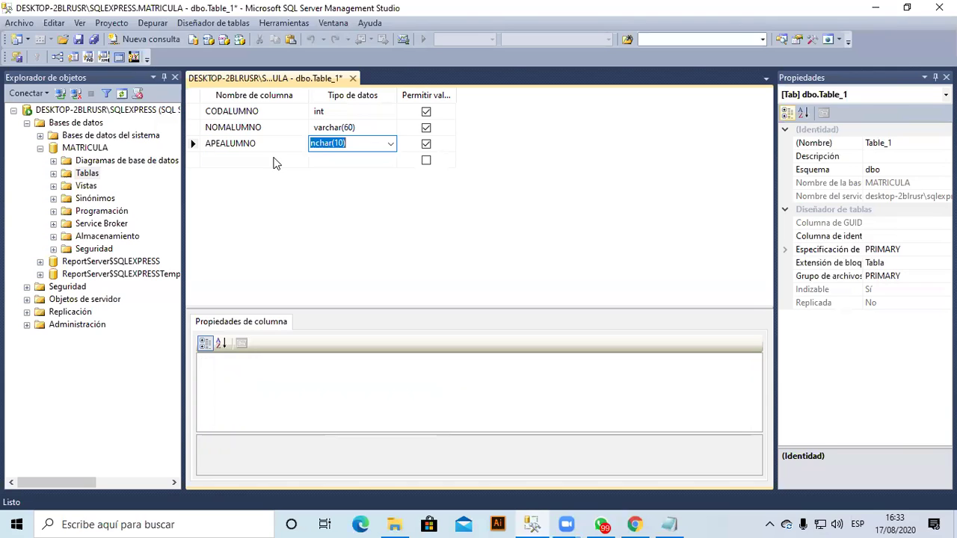
# Give APEALUMNO the type varchar(60) and start a fourth column named FENACIMIENTO.
pyautogui.write('VA')
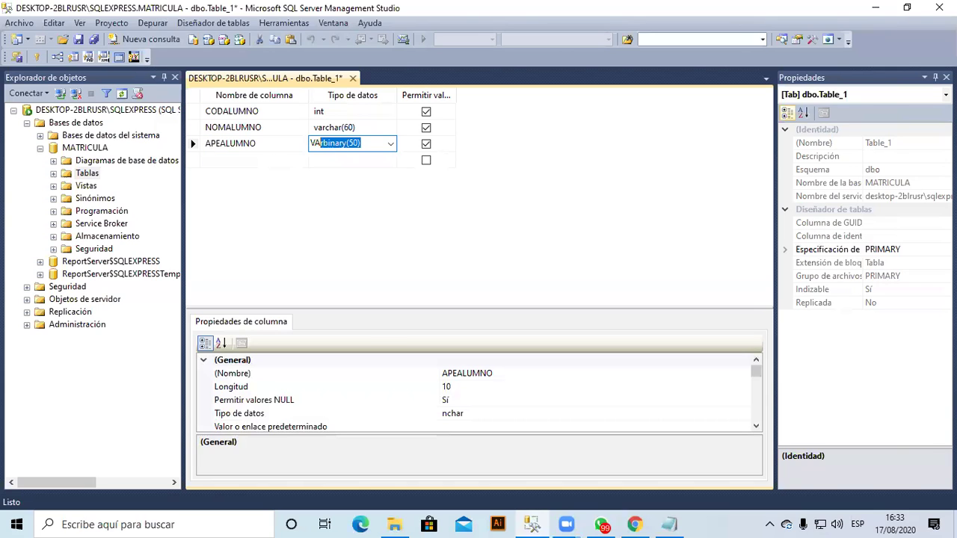
pyautogui.write('CHAR')
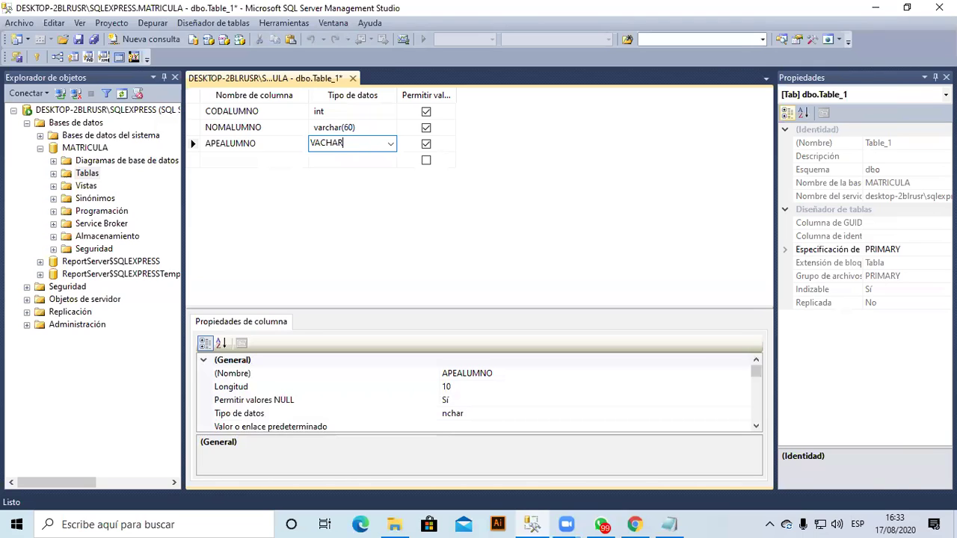
pyautogui.press('BackSpace')
pyautogui.press('BackSpace')
pyautogui.press('BackSpace')
pyautogui.press('BackSpace')
pyautogui.press('BackSpace')
pyautogui.press('BackSpace')
pyautogui.write('var')
pyautogui.press('Return')
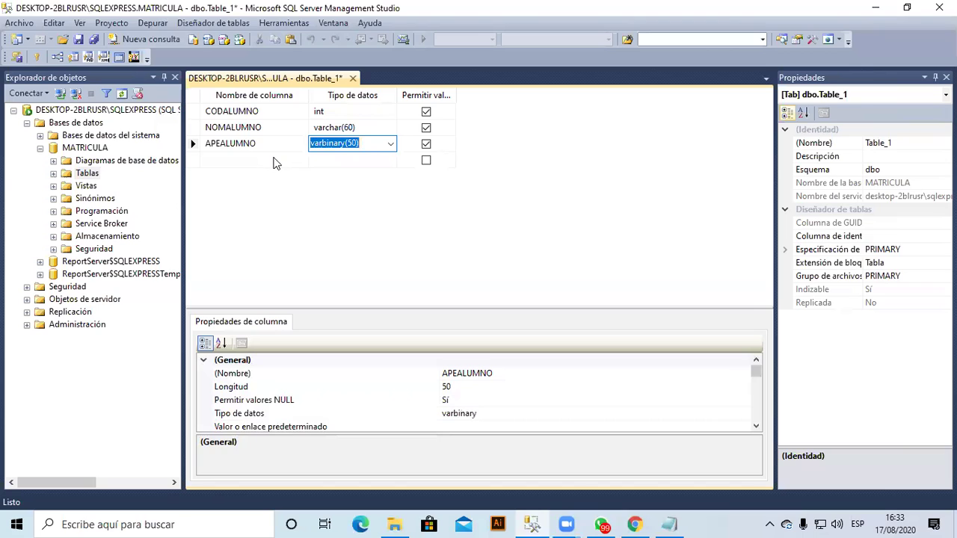
pyautogui.write('varch')
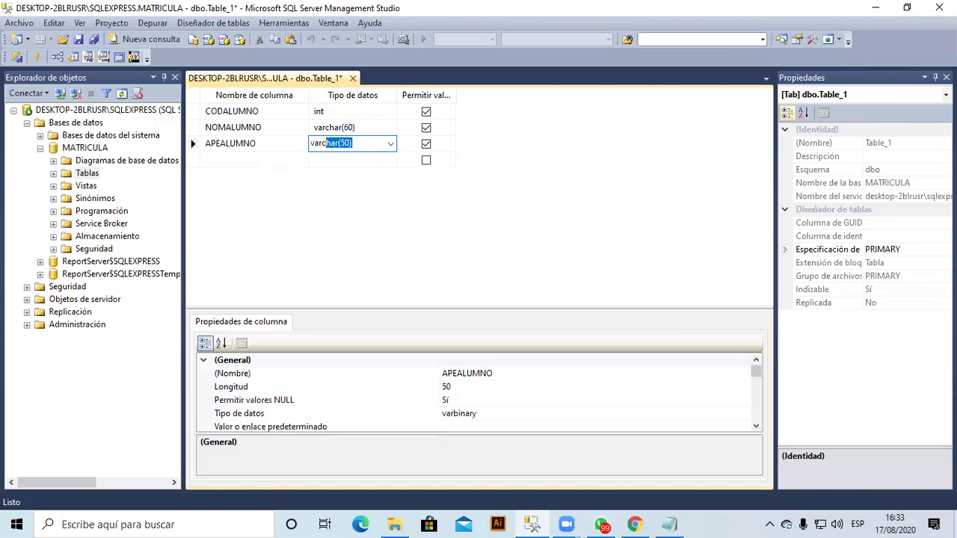
pyautogui.hotkey('shift', 'Tab')
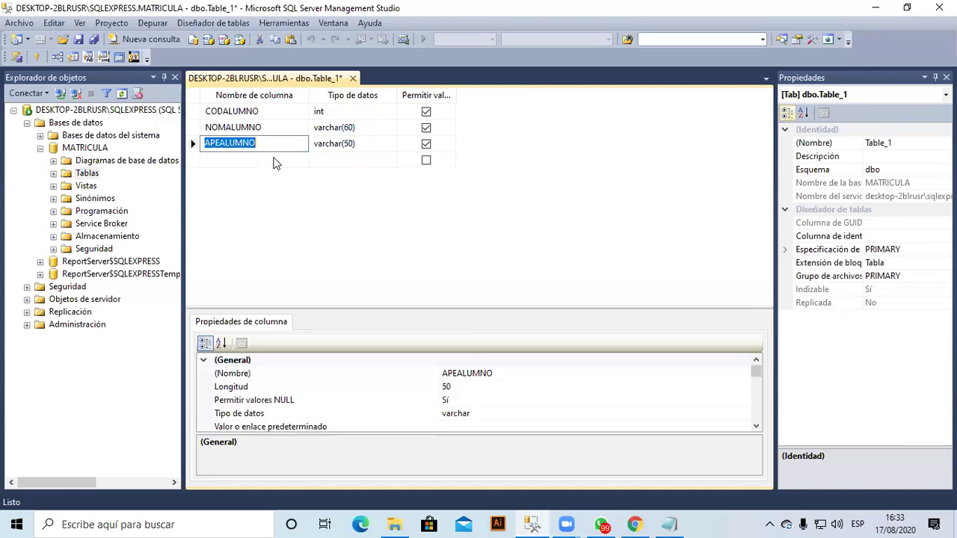
pyautogui.press('Tab')
pyautogui.press('End')
pyautogui.press('Left')
pyautogui.press('Left')
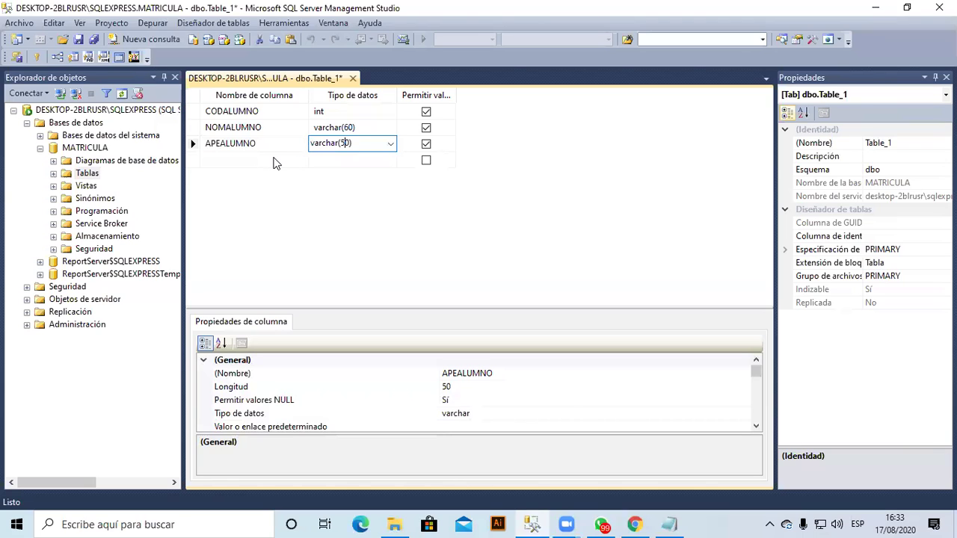
pyautogui.press('BackSpace')
pyautogui.write('6')
pyautogui.click(274, 160)
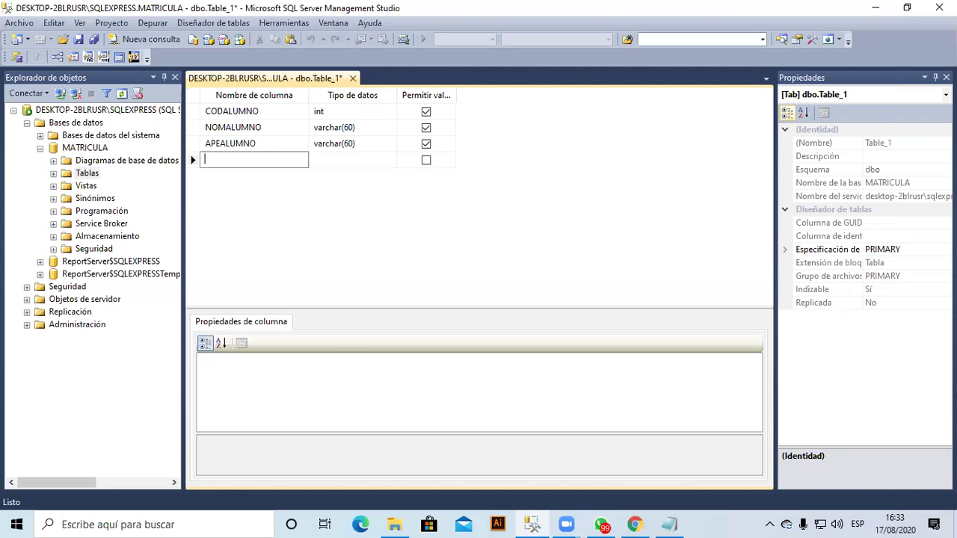
pyautogui.write('FENACIMIENTO')
# Set FENACIMIENTO's data type to date and move to a new row.
pyautogui.press('Tab')
pyautogui.write('da')
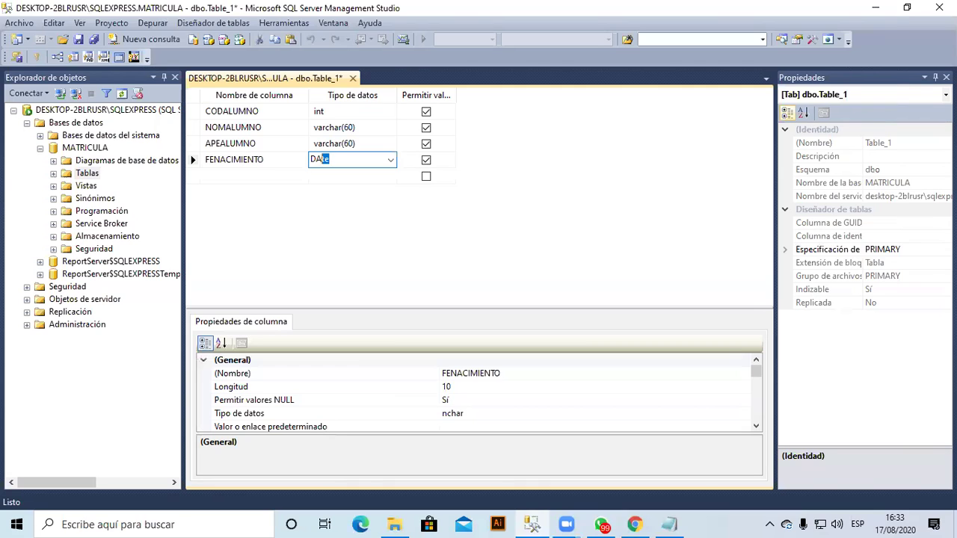
pyautogui.press('Return')
pyautogui.press('Tab')
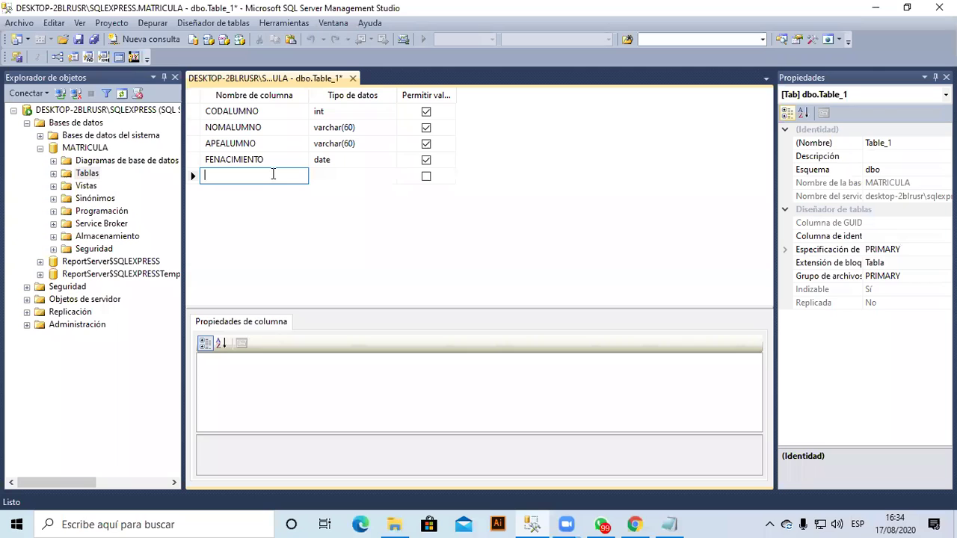
# Add the DISTRITO column with data type varchar(50).
pyautogui.write('DISTR')
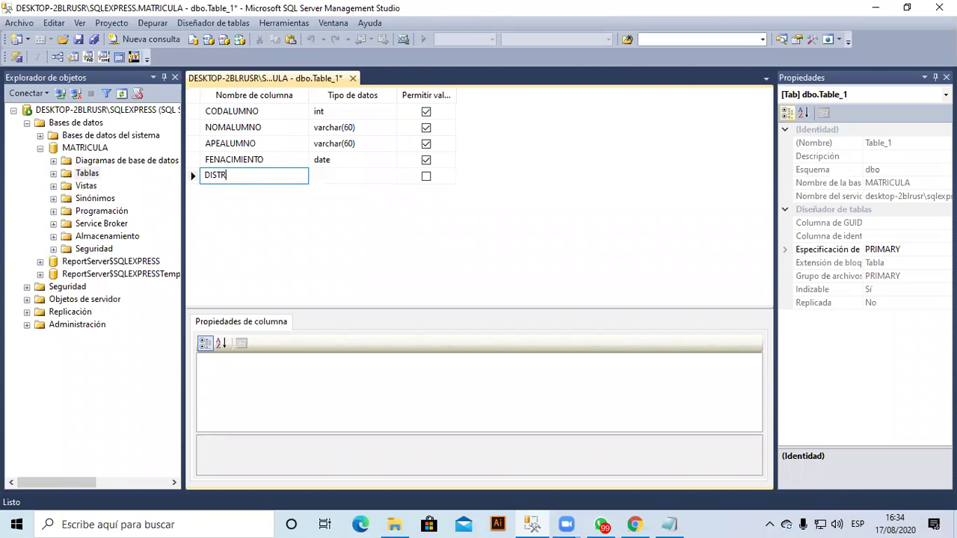
pyautogui.write('ITO')
pyautogui.press('Tab')
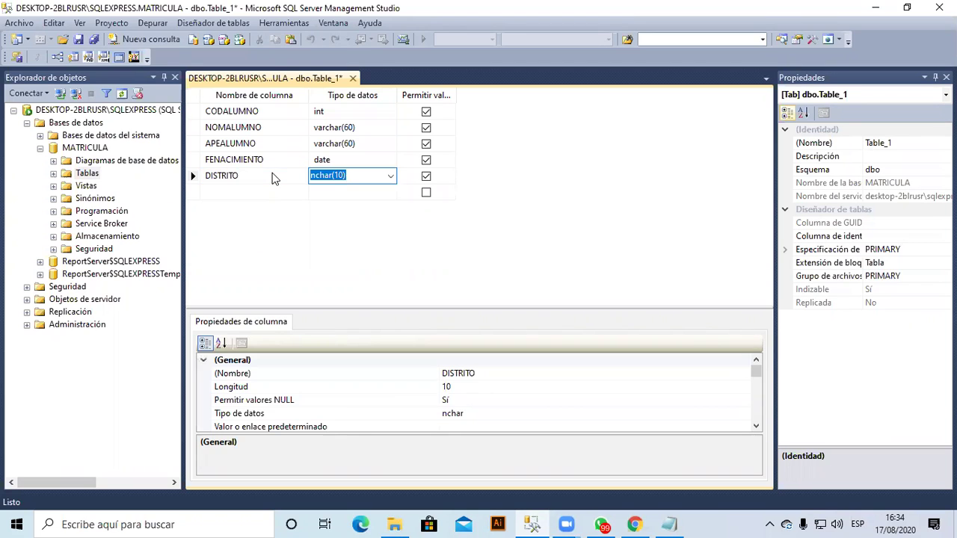
pyautogui.write('VAR')
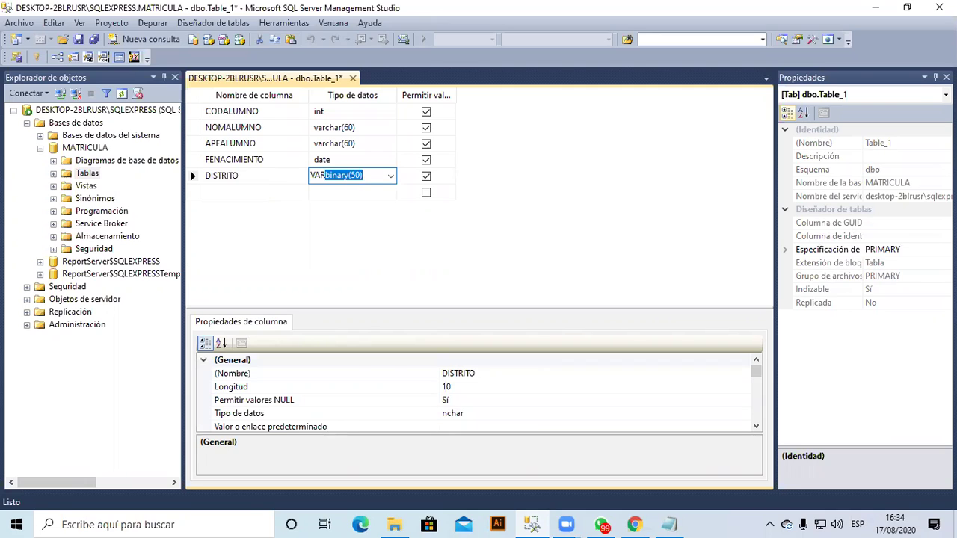
pyautogui.write('C')
pyautogui.press('Tab')
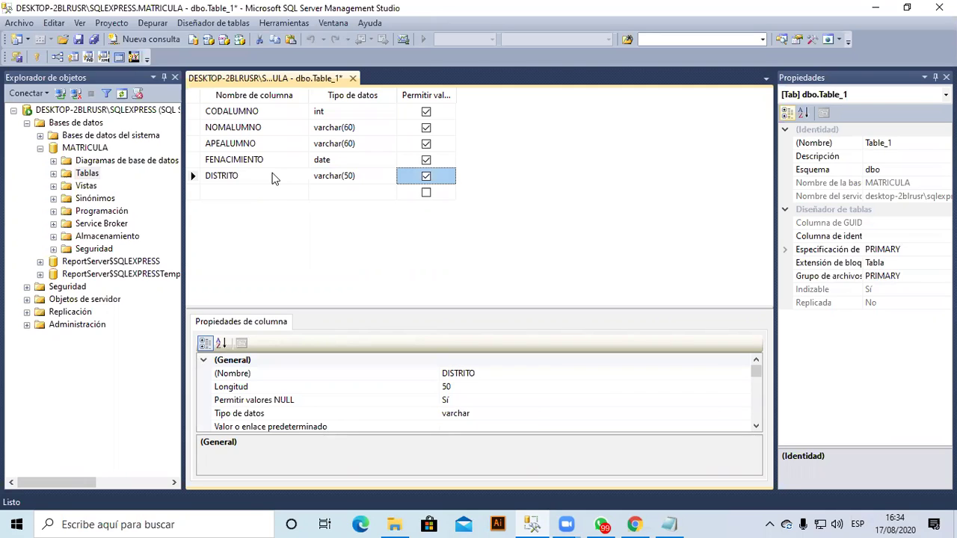
pyautogui.press('Tab')
pyautogui.press('Tab')
pyautogui.hotkey('shift', 'Tab')
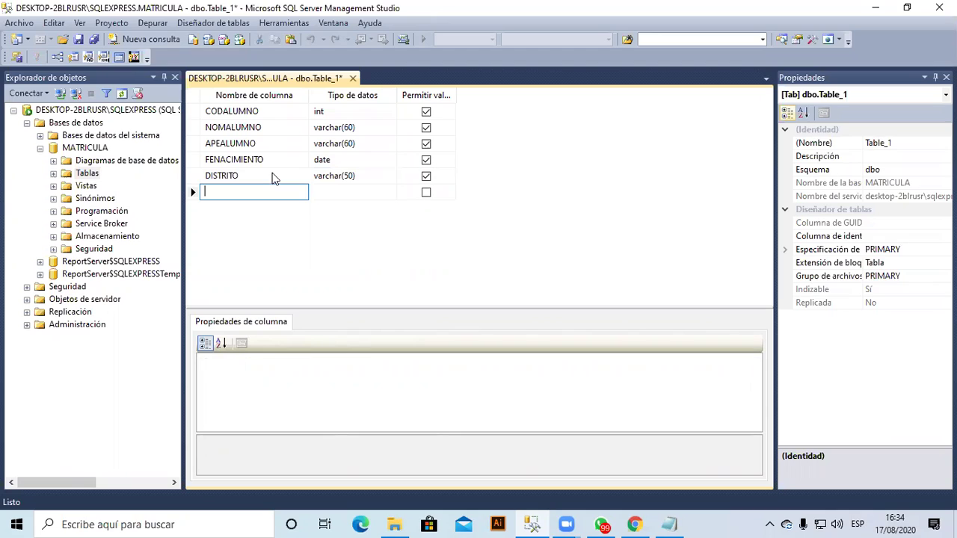
# Add the DIRECCION column as varchar(150).
pyautogui.write('DIREC')
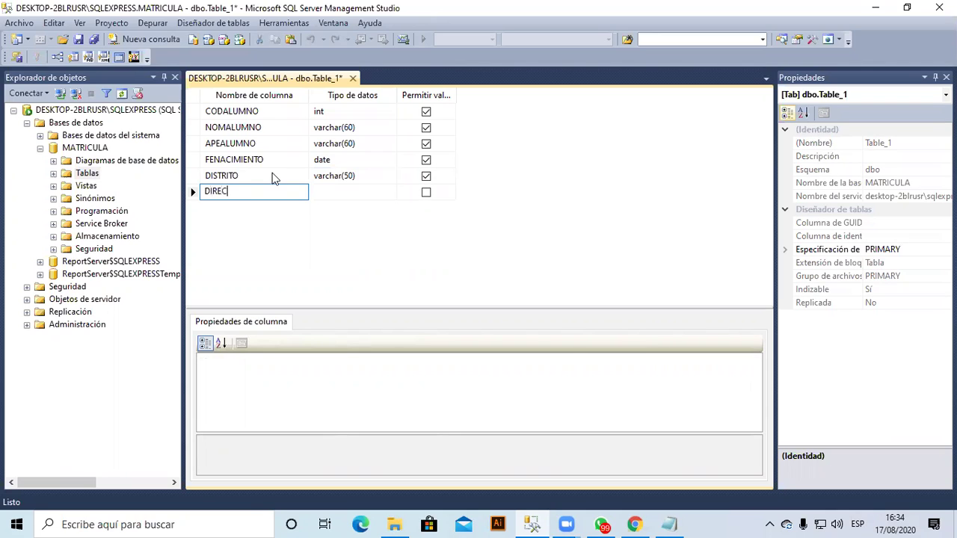
pyautogui.write('CION')
pyautogui.press('Tab')
pyautogui.write('VARC')
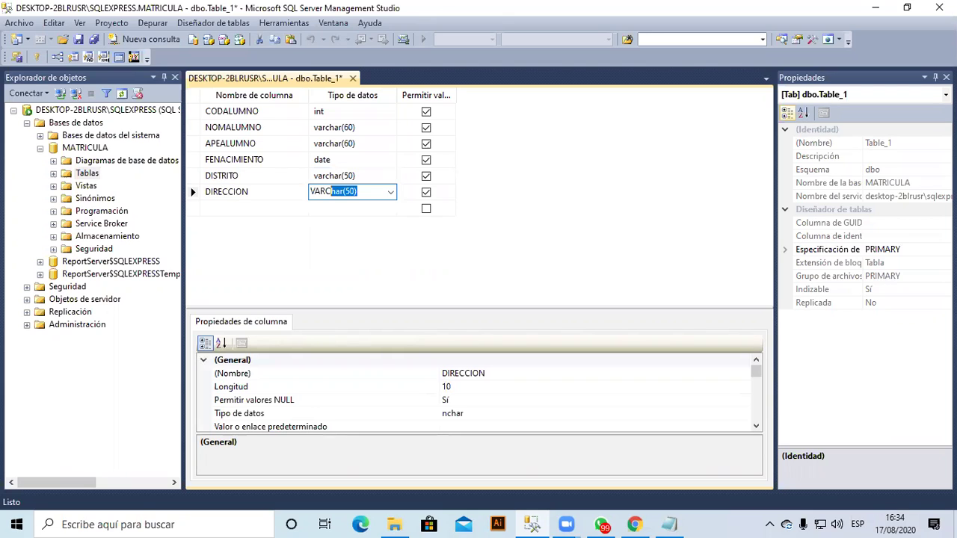
pyautogui.press('Tab')
pyautogui.hotkey('shift', 'Tab')
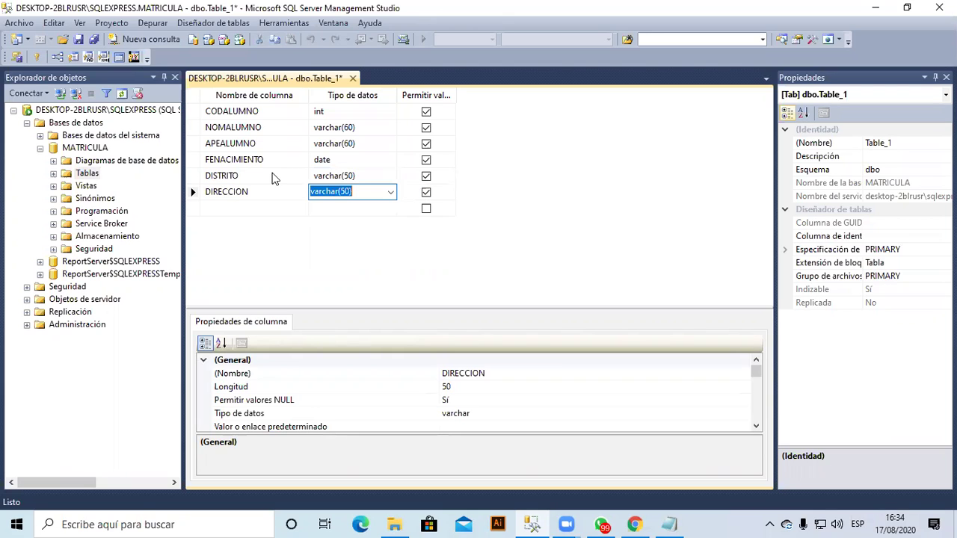
pyautogui.press('End')
pyautogui.press('Left')
pyautogui.press('Left')
pyautogui.press('Left')
pyautogui.write('1')
pyautogui.press('Return')
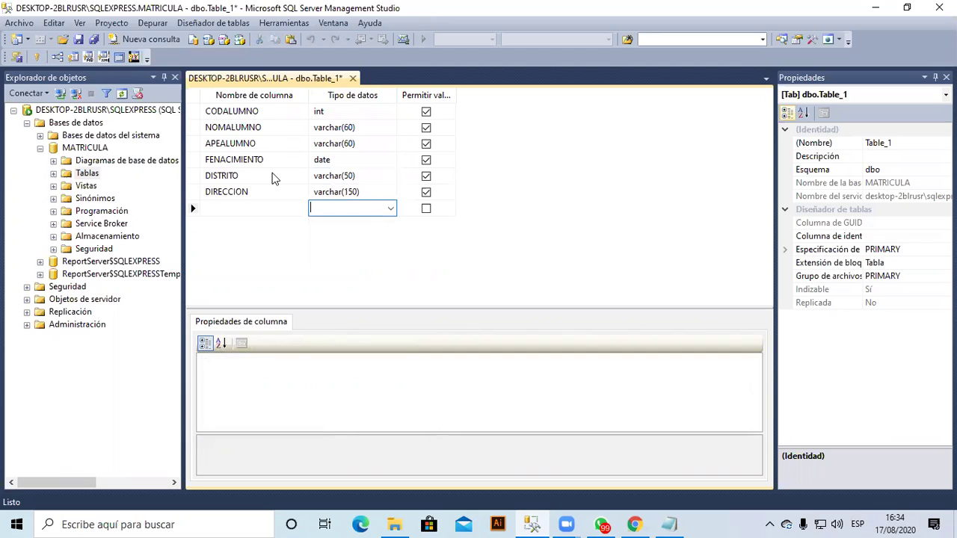
pyautogui.hotkey('shift', 'Tab')
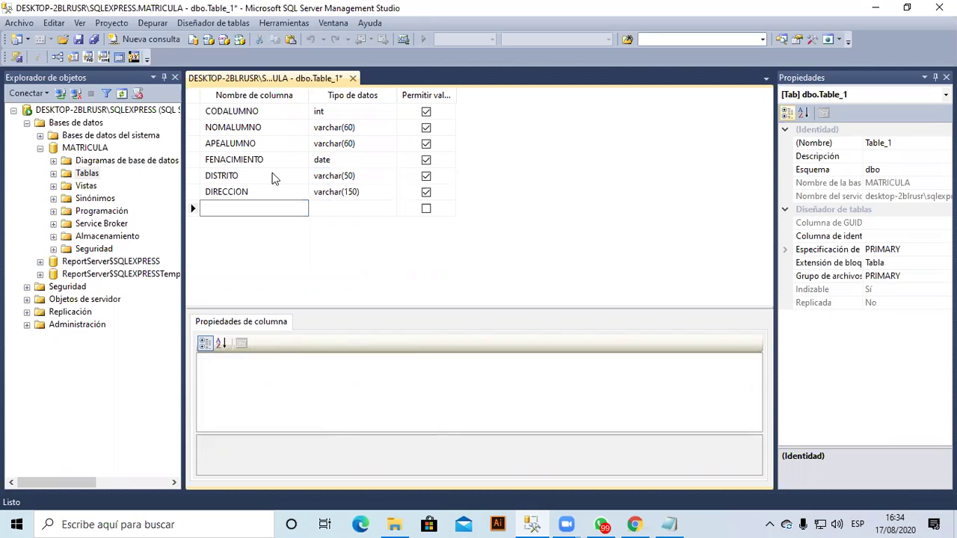
# Add the TELEFONO column as varchar(12).
pyautogui.write('TE')
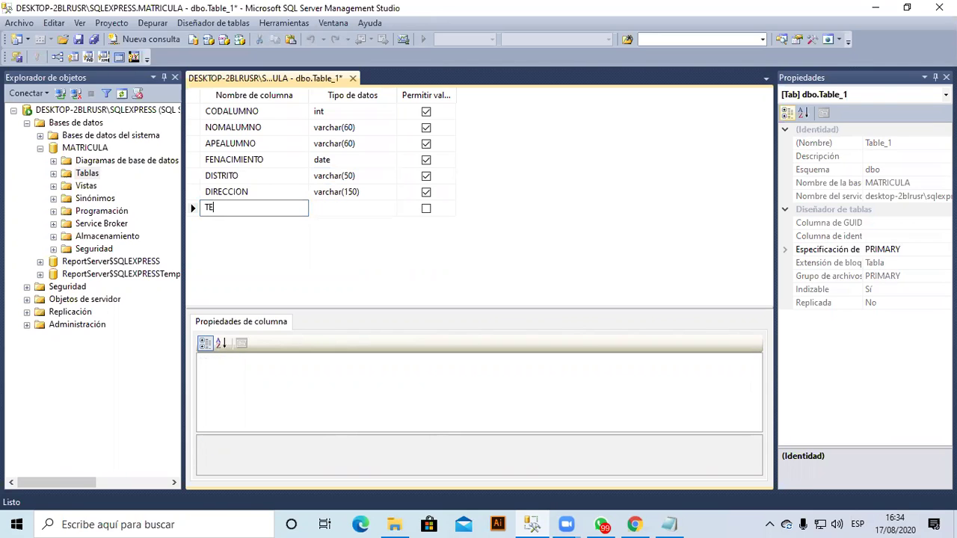
pyautogui.write('LEFONO')
pyautogui.press('Tab')
pyautogui.write('VARchar(50')
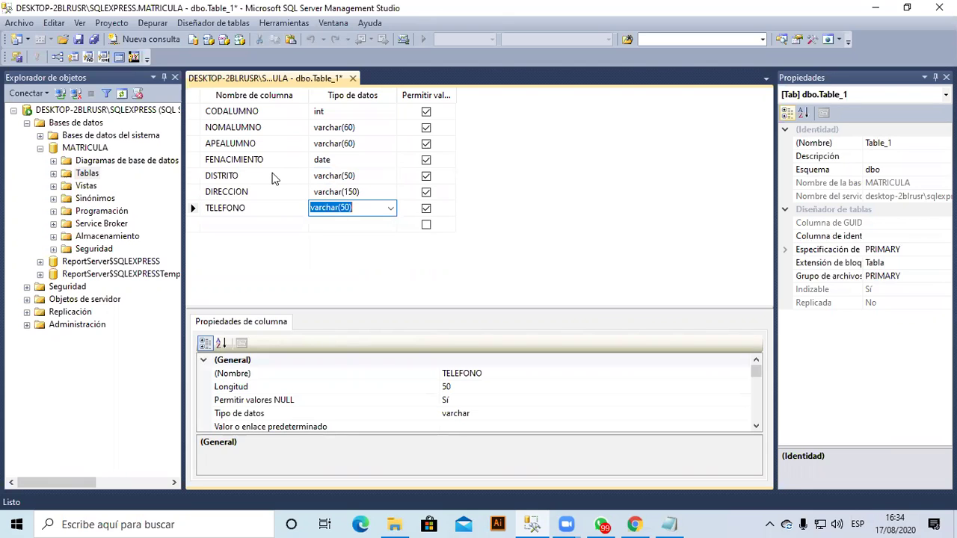
pyautogui.press('End')
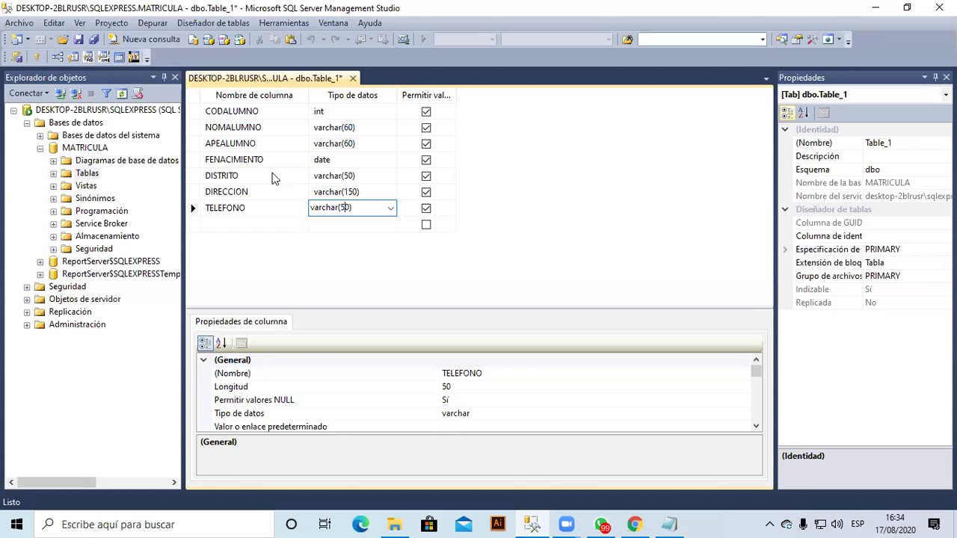
pyautogui.press('BackSpace')
pyautogui.press('BackSpace')
pyautogui.write('12')
pyautogui.press('Tab')
pyautogui.press('Tab')
# Add the EMAIL column as varchar(150).
pyautogui.write('E')
pyautogui.write('MAIL')
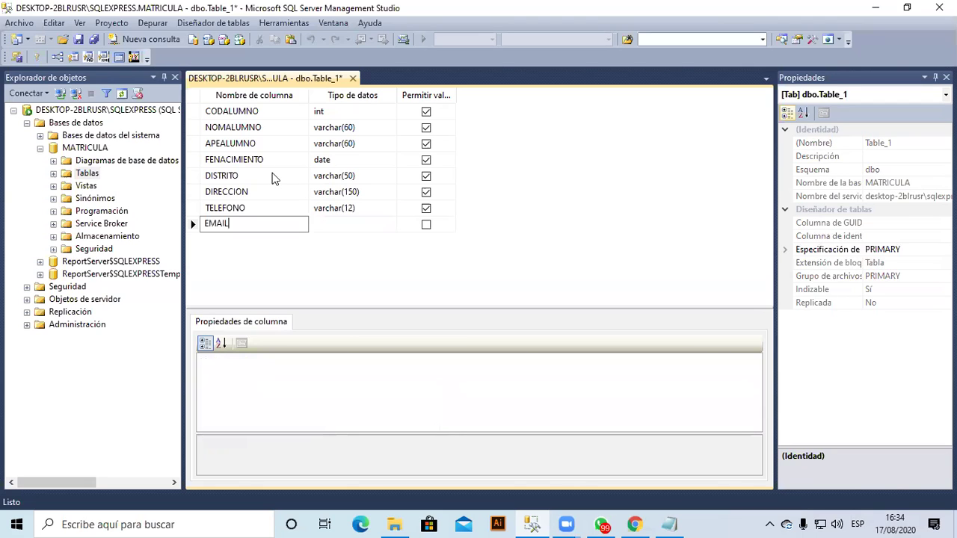
pyautogui.press('Tab')
pyautogui.write('VARCHAR')
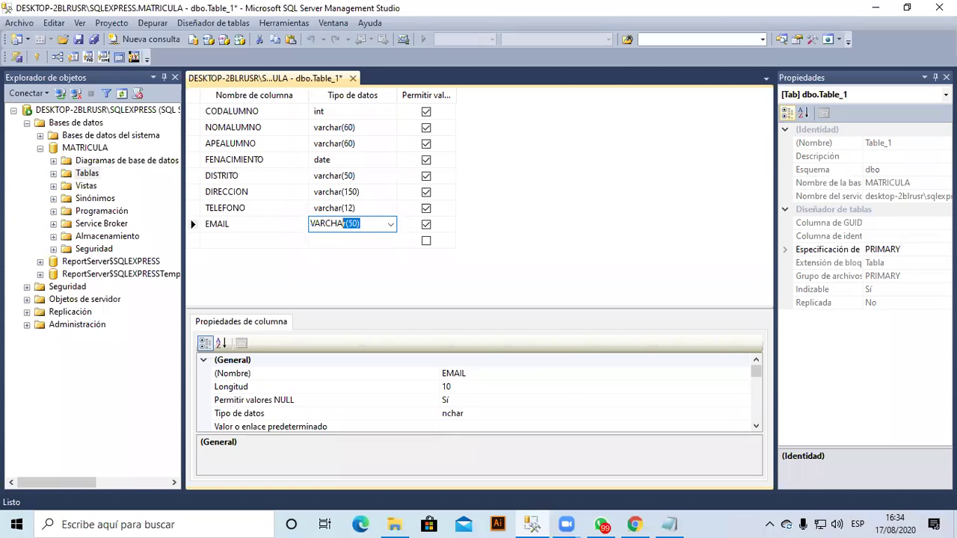
pyautogui.press('Return')
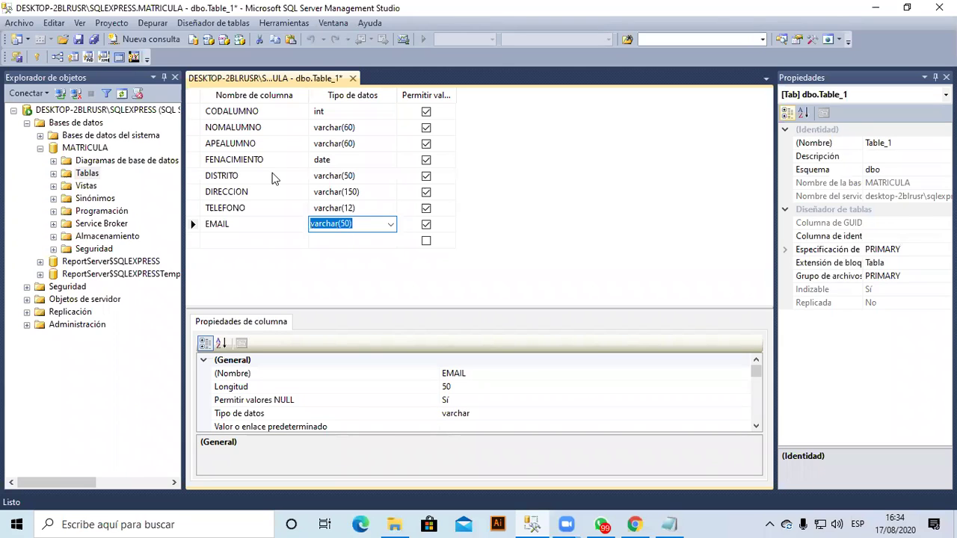
pyautogui.press('End')
pyautogui.press('Left')
pyautogui.press('Left')
pyautogui.press('BackSpace')
pyautogui.write('15')
pyautogui.press('Down')
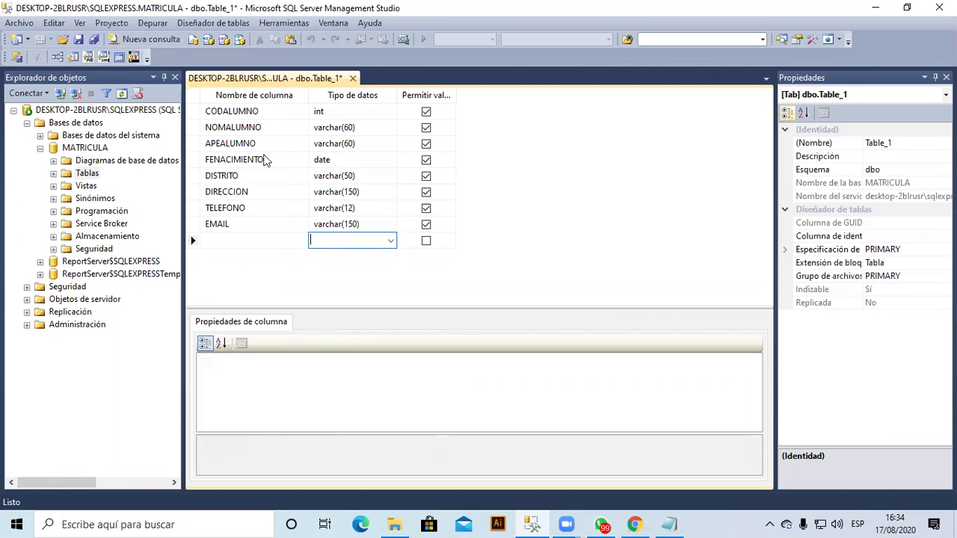
# Set CODALUMNO as the table's primary key with the Establecer clave principal button.
pyautogui.click(260, 111)
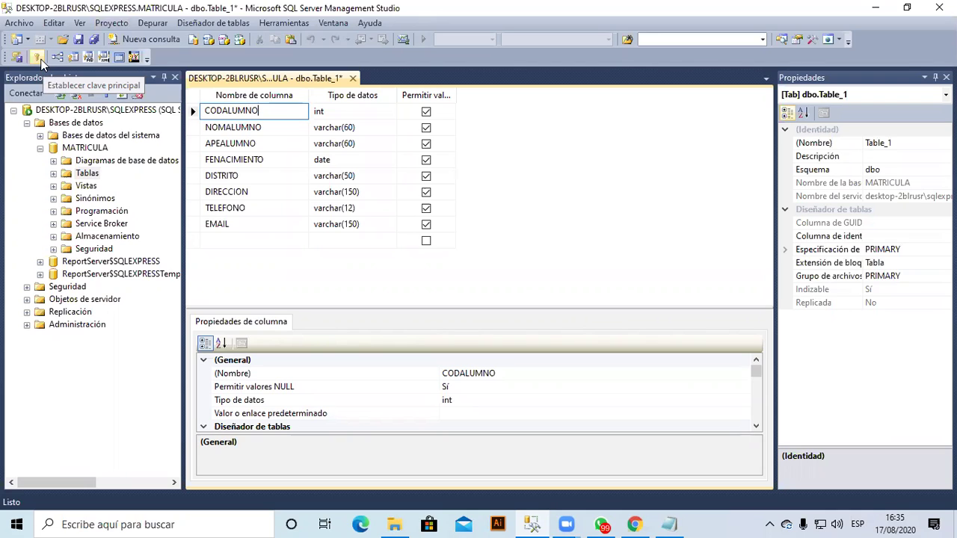
pyautogui.click(37, 58)
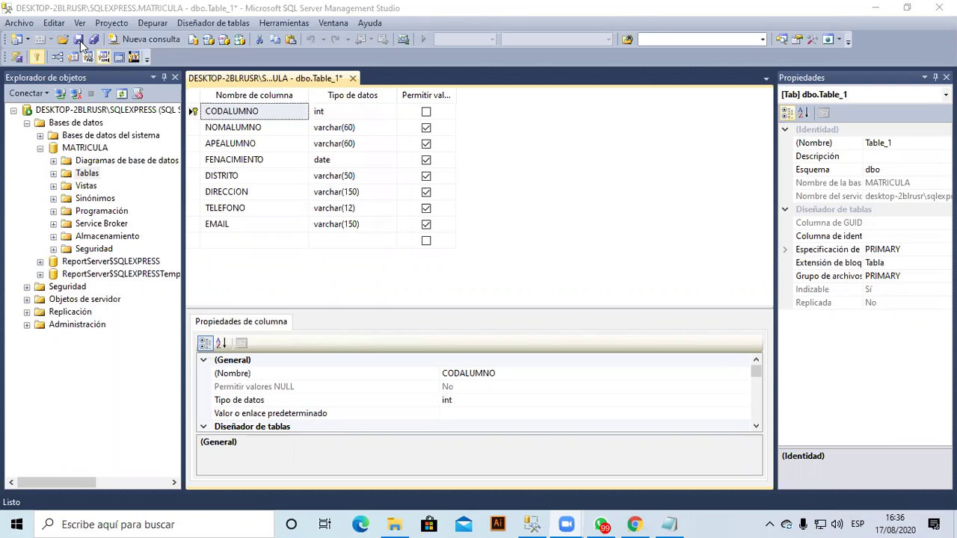
# Save the new table design under the name ALUMNOS.
pyautogui.click(79, 39)
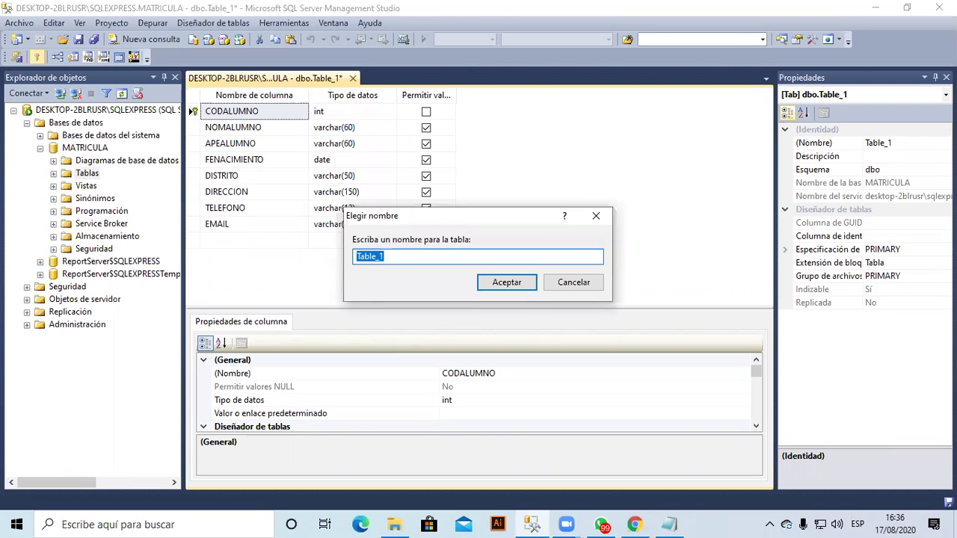
pyautogui.write('ALUMNOS')
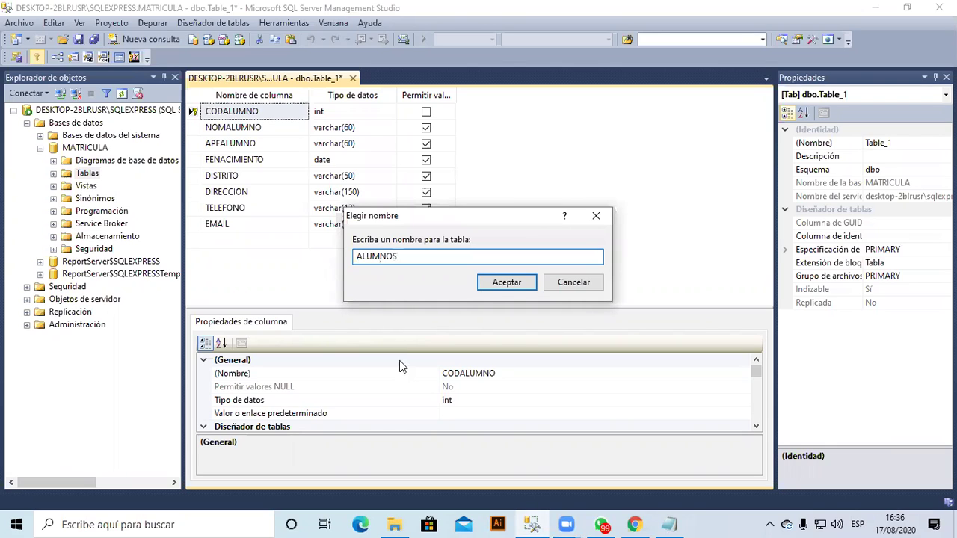
pyautogui.click(502, 288)
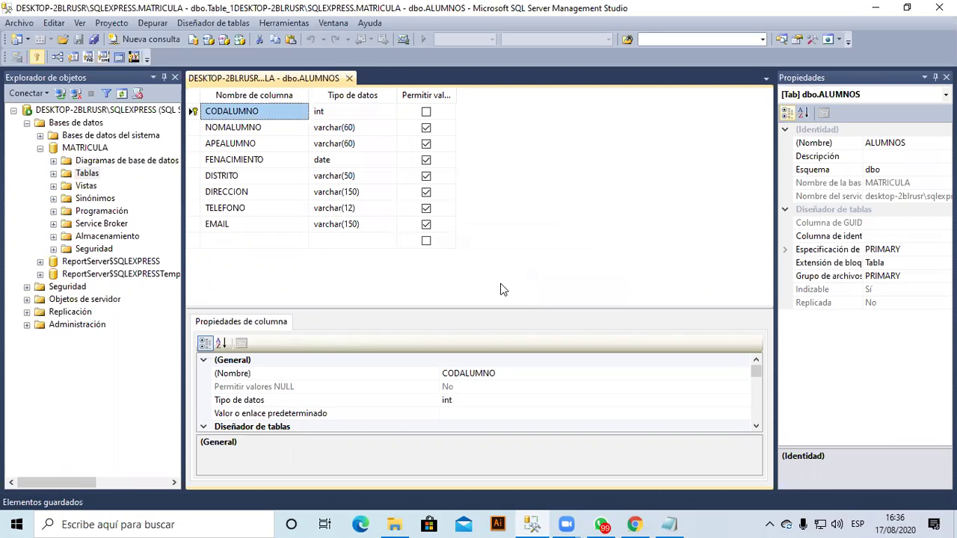
# Close the design tab and reopen dbo.ALUMNOS from MATRICULA's Tablas in Diseño view.
pyautogui.click(349, 79)
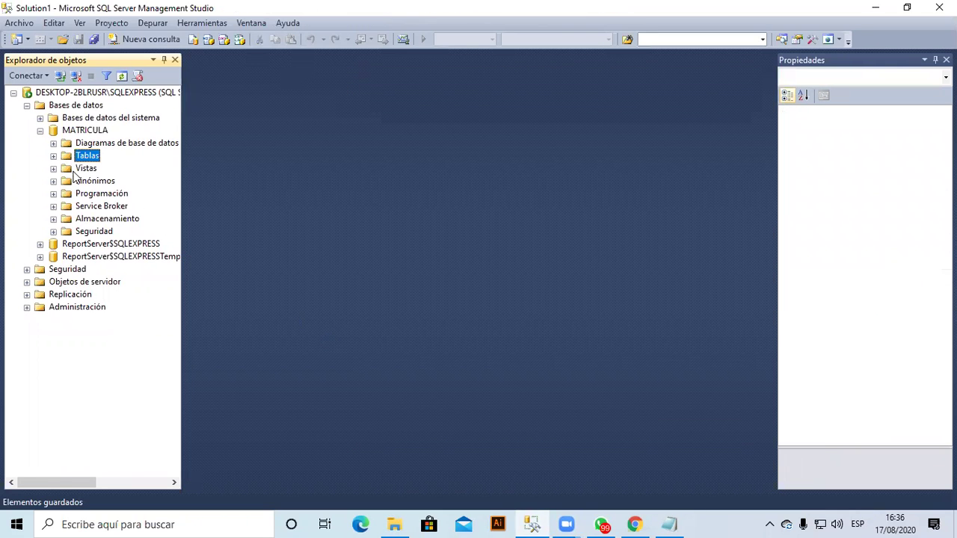
pyautogui.click(53, 156)
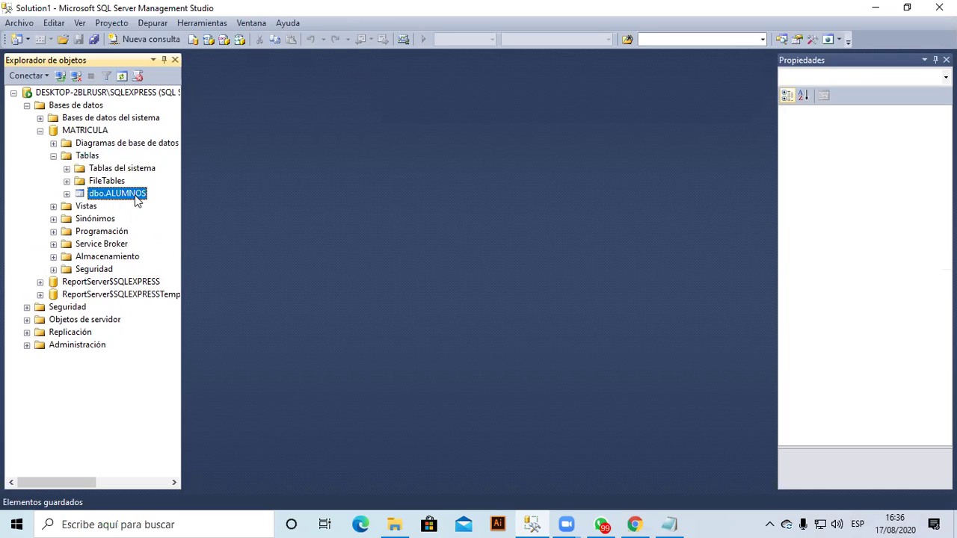
pyautogui.rightClick(137, 201)
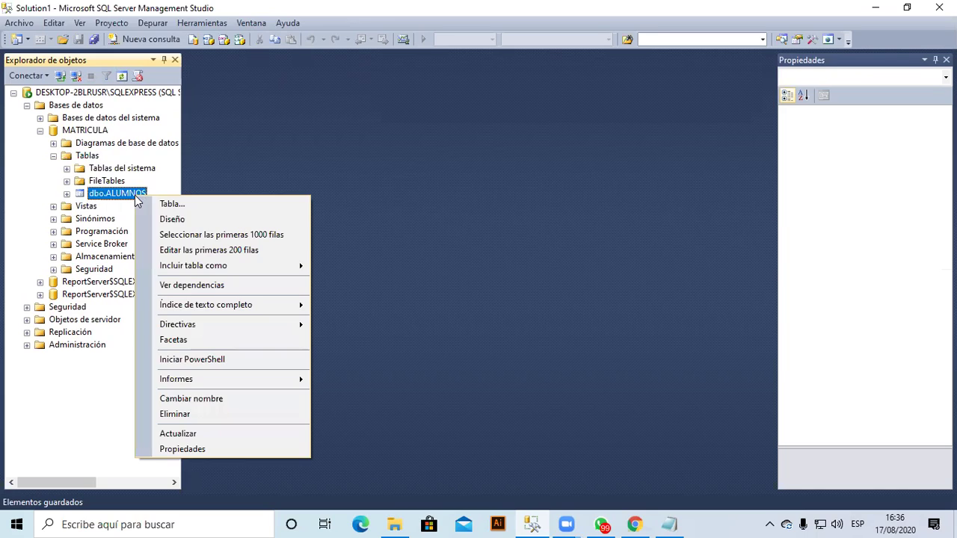
pyautogui.click(188, 222)
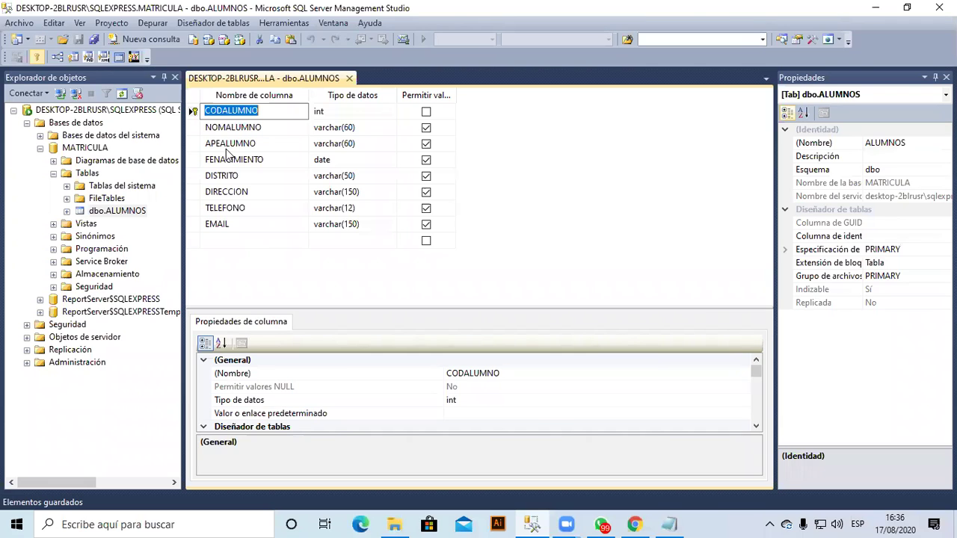
# Add APEMATERNO as varchar(60) and drag it up to sit right after APEALUMNO.
pyautogui.click(231, 242)
pyautogui.write('APEMATE')
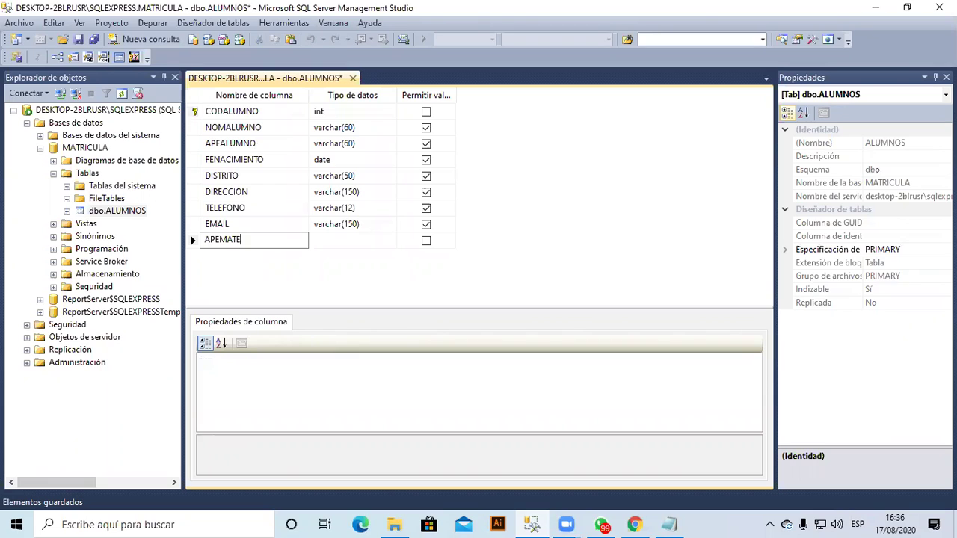
pyautogui.write('RNO')
pyautogui.press('Tab')
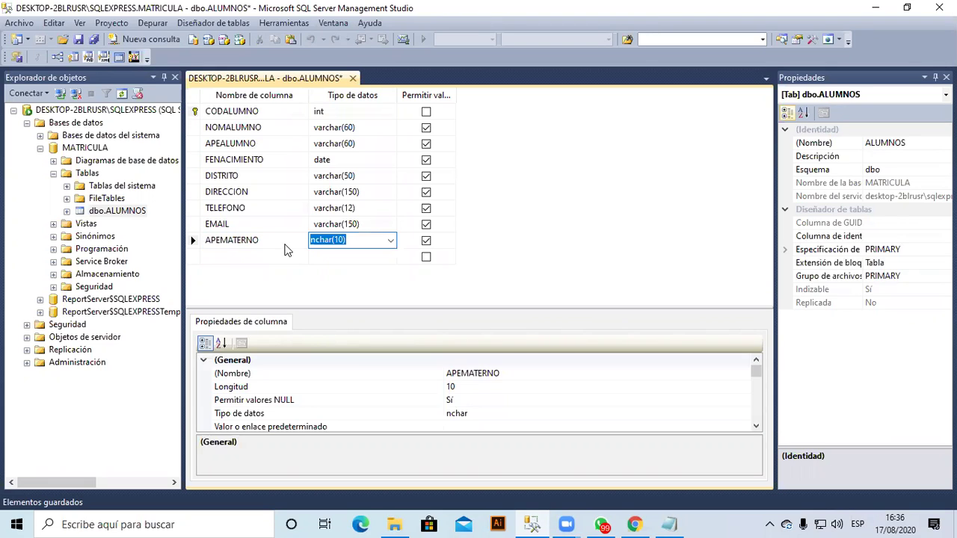
pyautogui.write('varchar(50)')
pyautogui.press('Return')
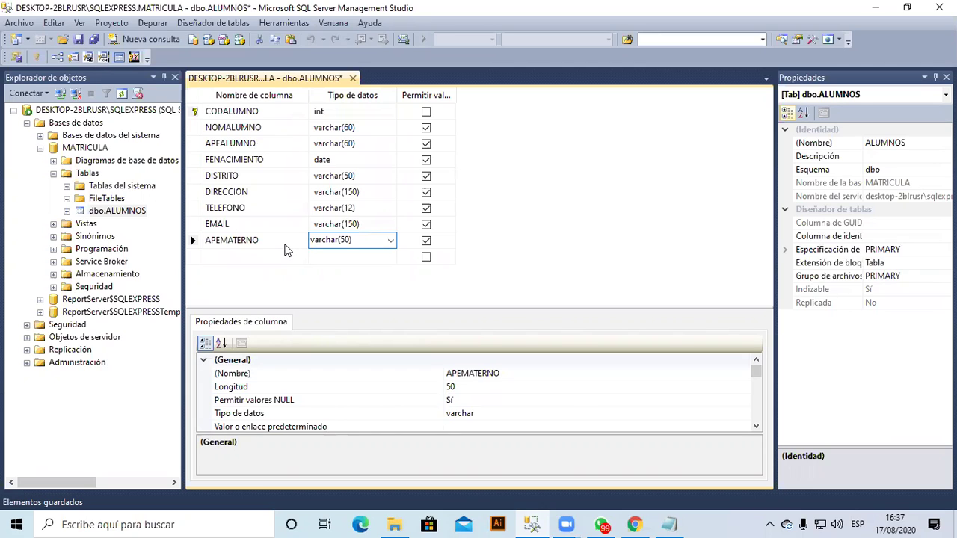
pyautogui.press('BackSpace')
pyautogui.press('BackSpace')
pyautogui.press('BackSpace')
pyautogui.write('60)')
pyautogui.press('Down')
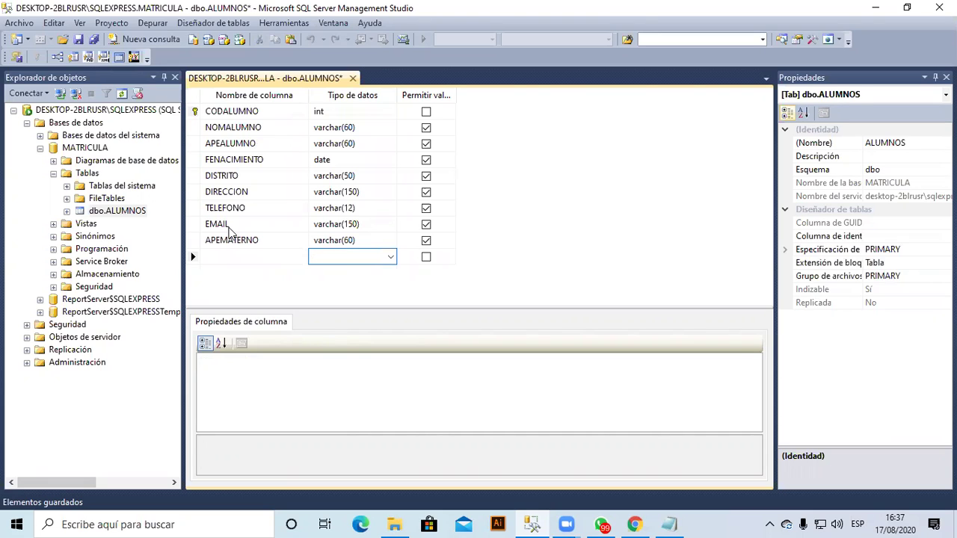
pyautogui.click(193, 241)
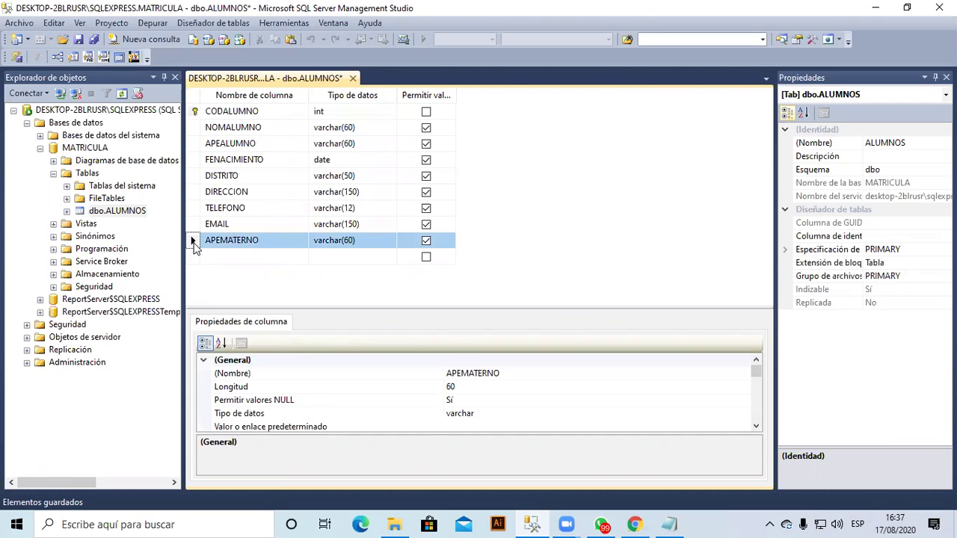
pyautogui.moveTo(193, 241); pyautogui.dragTo(199, 163)
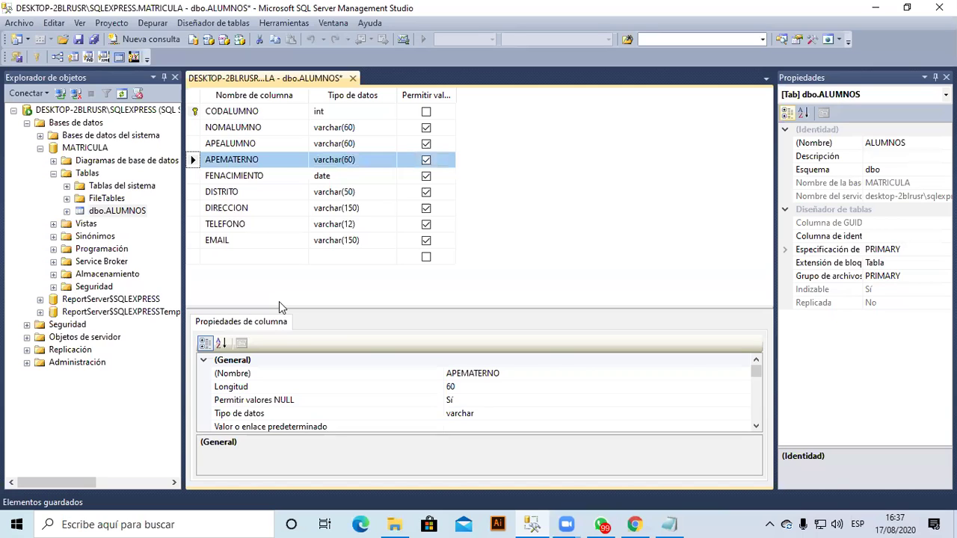
# Attempt to save the ALUMNOS changes, cancel the blocked save, and dismiss the cancelled-copy warning.
pyautogui.click(78, 39)
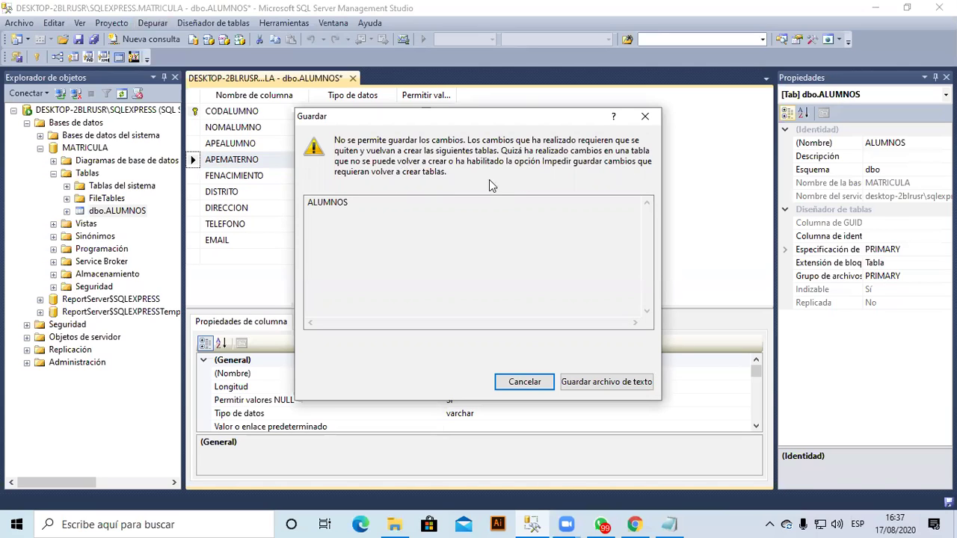
pyautogui.click(525, 381)
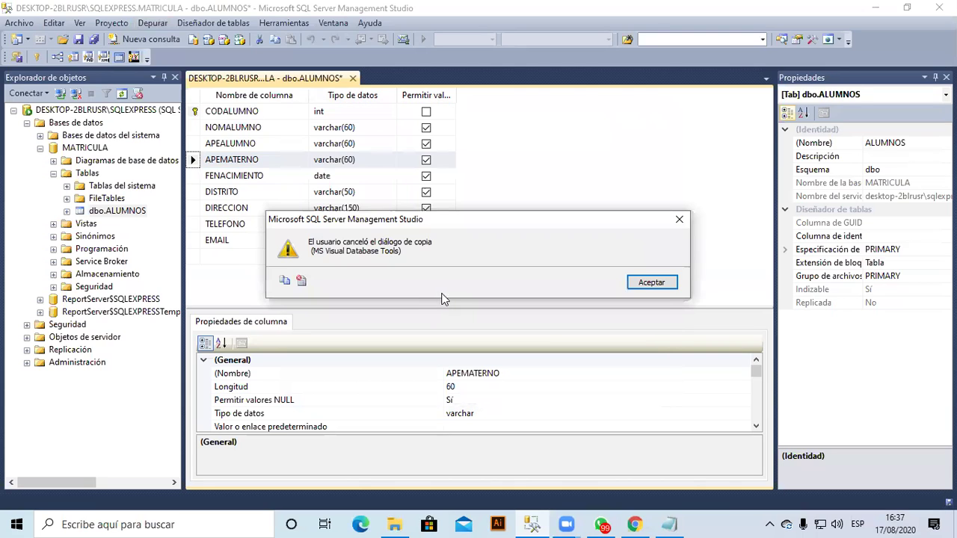
pyautogui.click(654, 282)
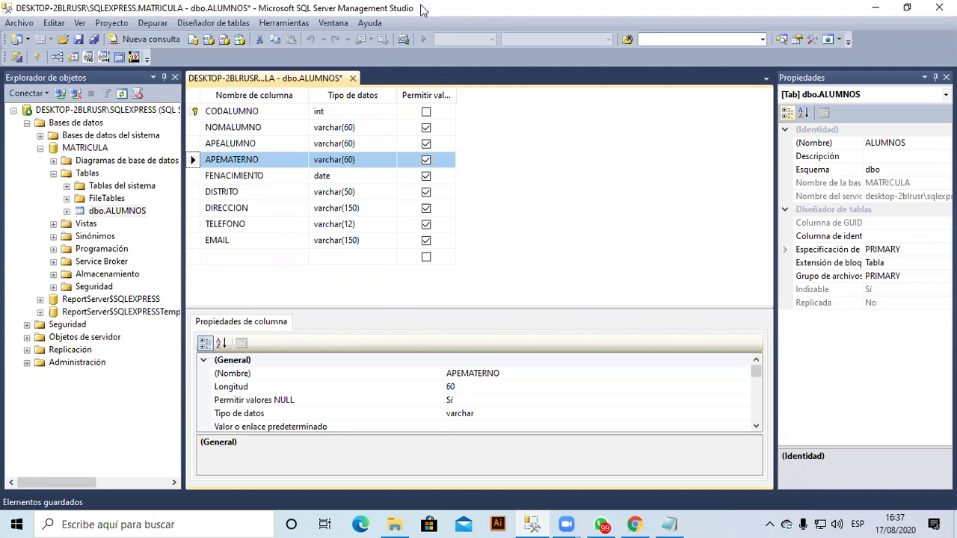
# In Herramientas > Opciones, hide the status bar and uncheck 'Impedir guardar cambios que requieran volver a crear tablas'.
pyautogui.click(340, 27)
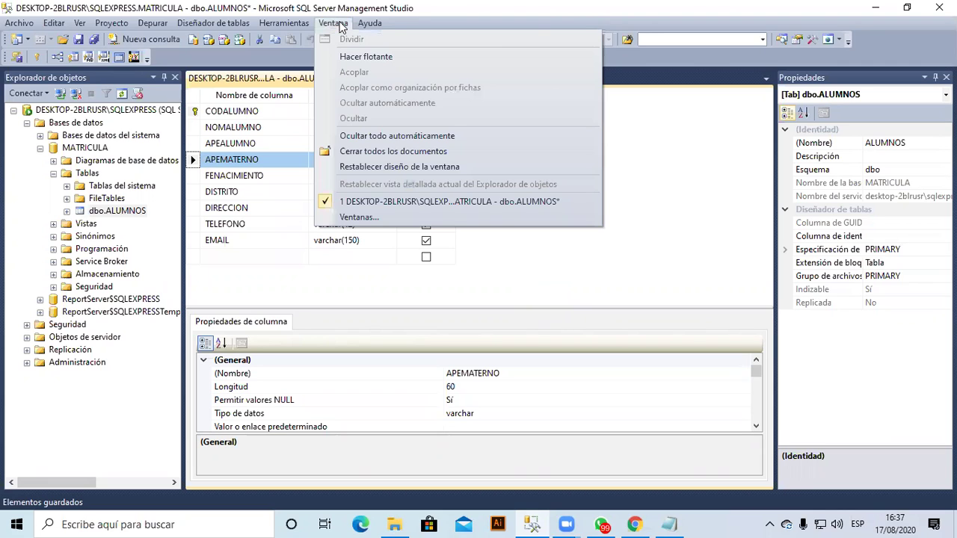
pyautogui.click(288, 24)
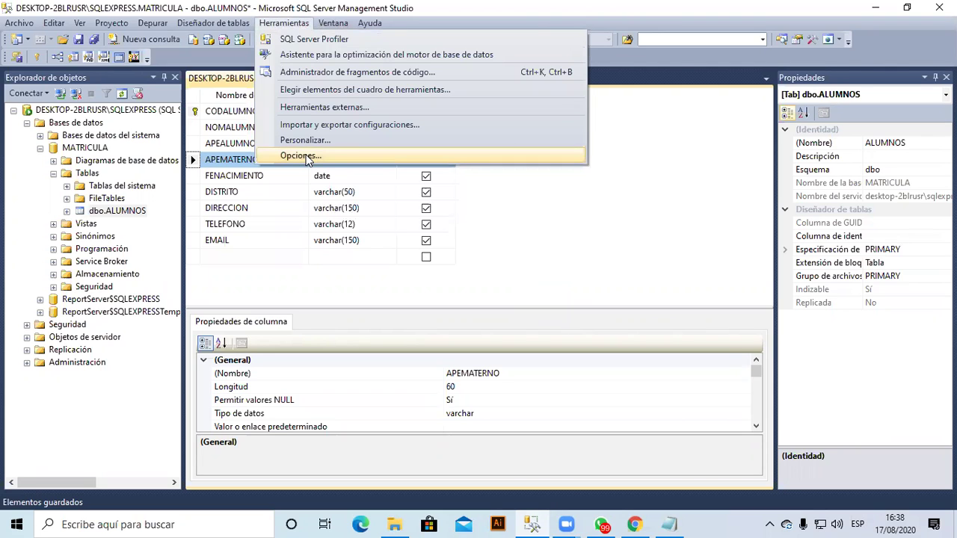
pyautogui.click(300, 156)
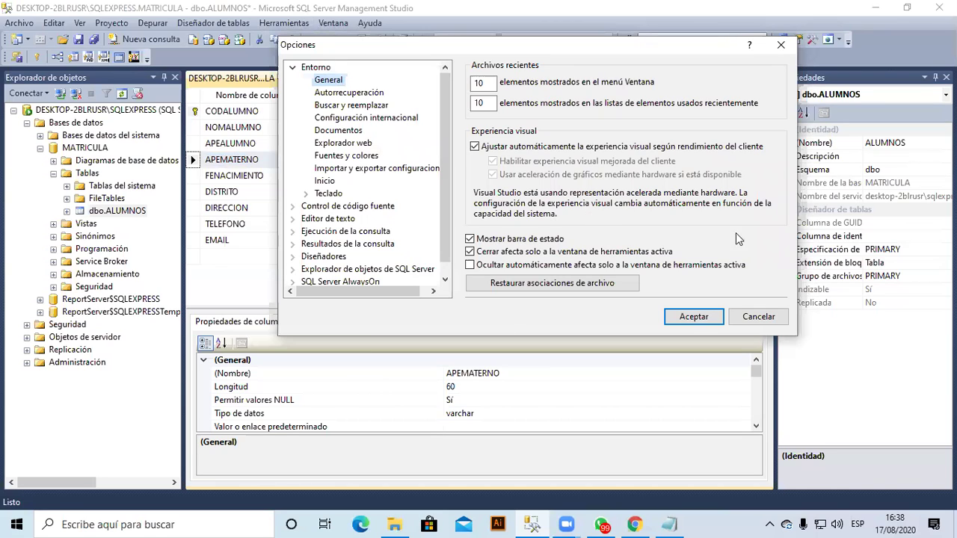
pyautogui.click(668, 235)
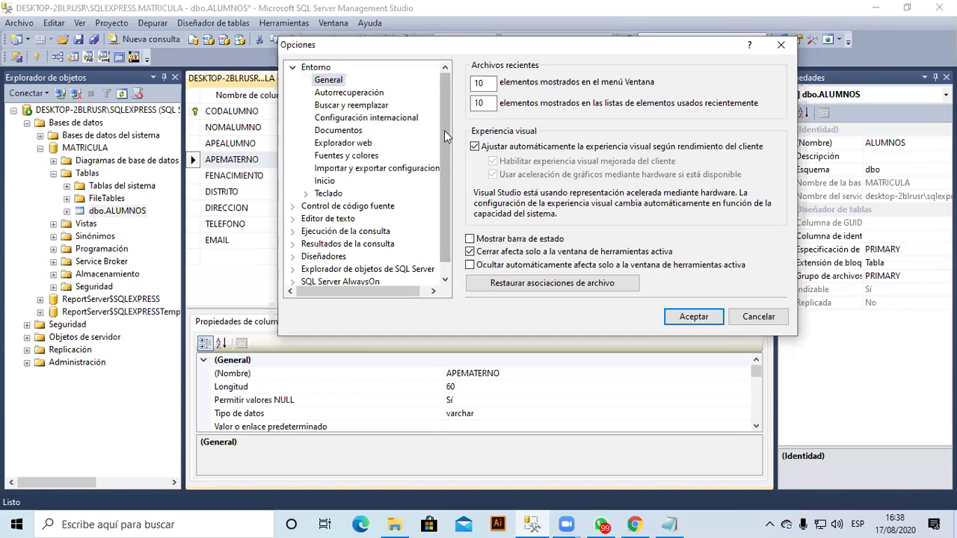
pyautogui.scroll(-1, 444, 160)
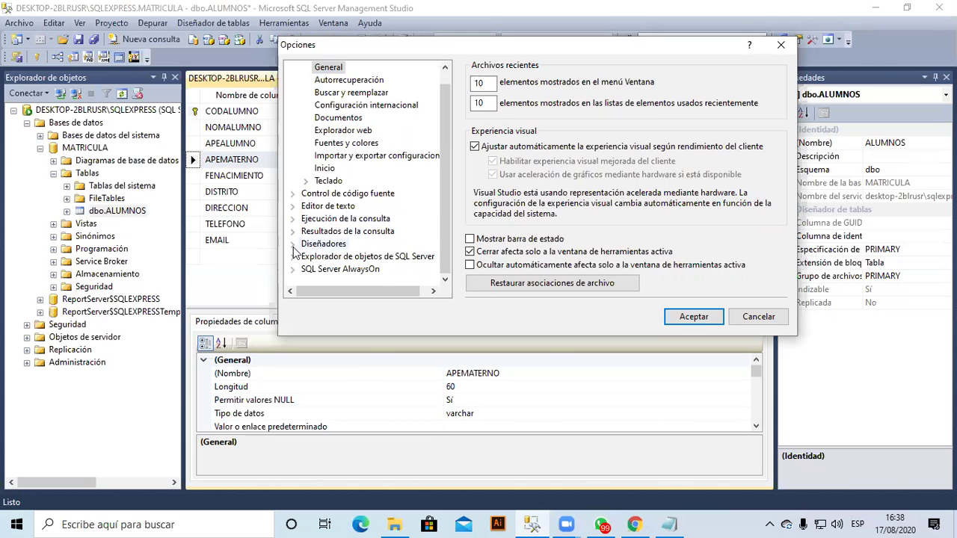
pyautogui.doubleClick(336, 245)
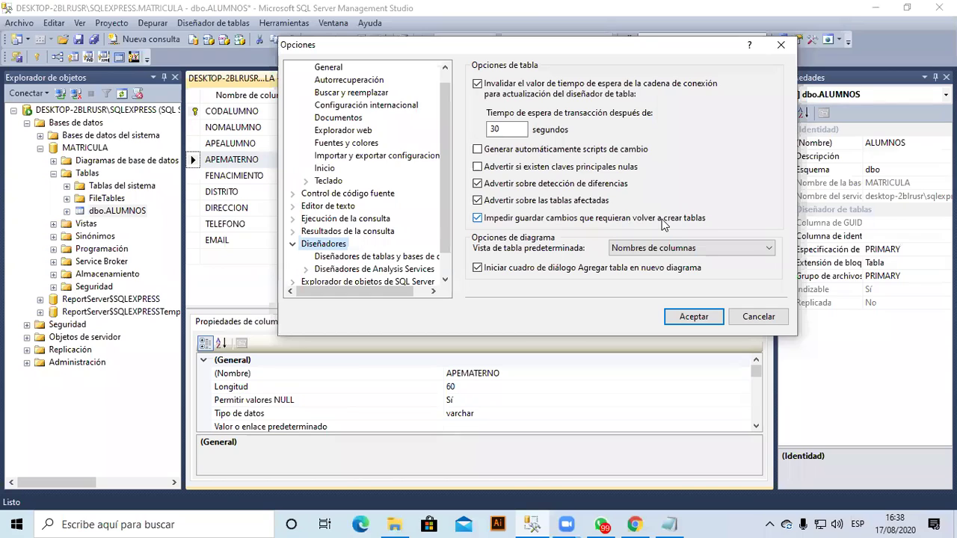
pyautogui.click(479, 219)
pyautogui.click(682, 315)
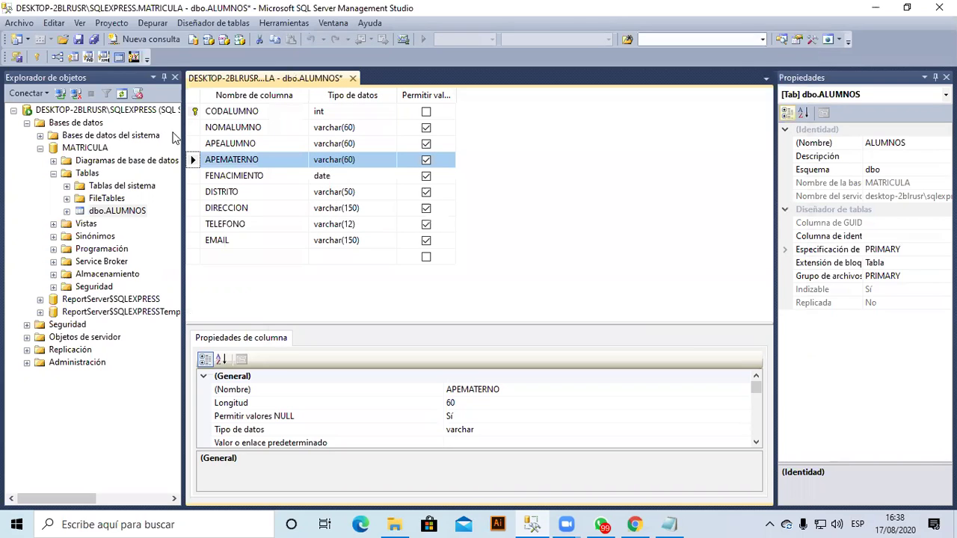
# Save and close the ALUMNOS design, then open dbo.ALUMNOS with 'Editar las primeras 200 filas'.
pyautogui.click(78, 39)
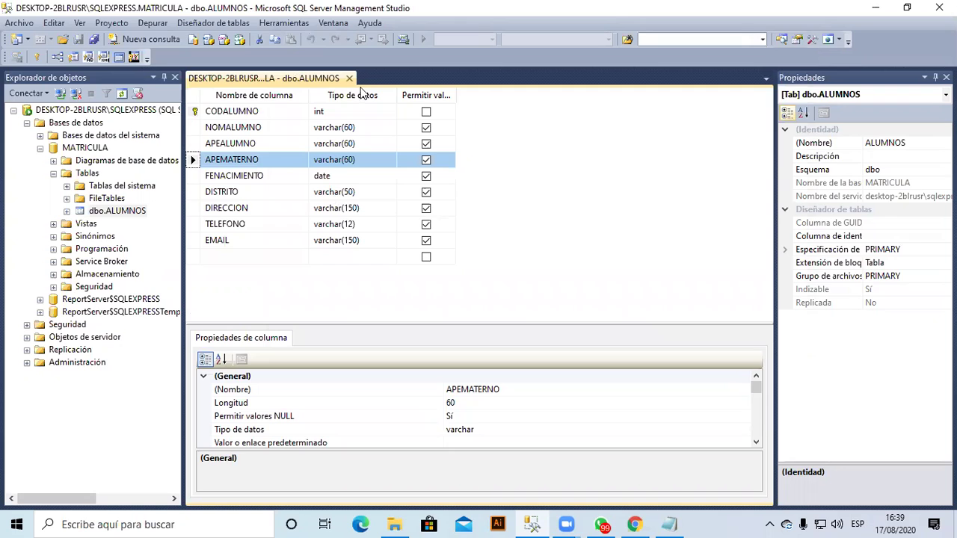
pyautogui.click(349, 78)
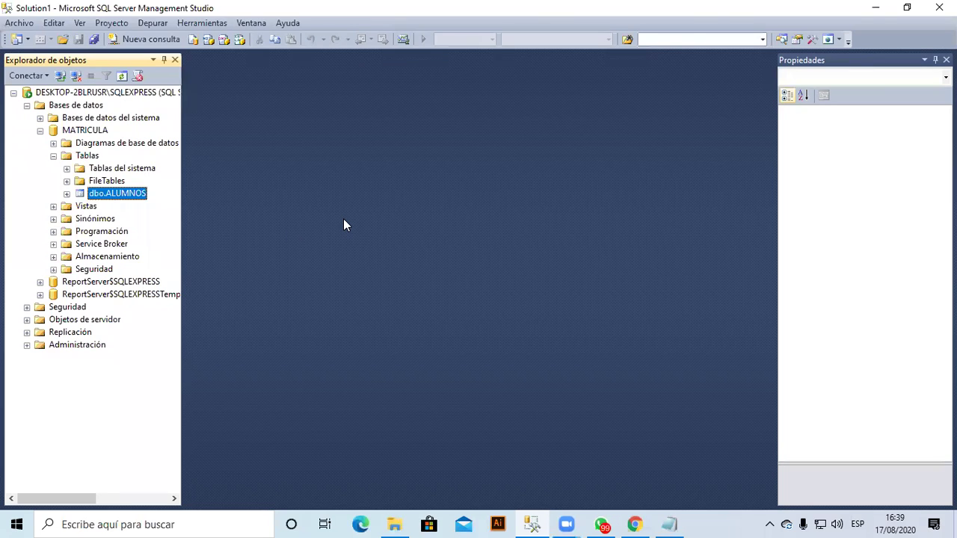
pyautogui.rightClick(132, 195)
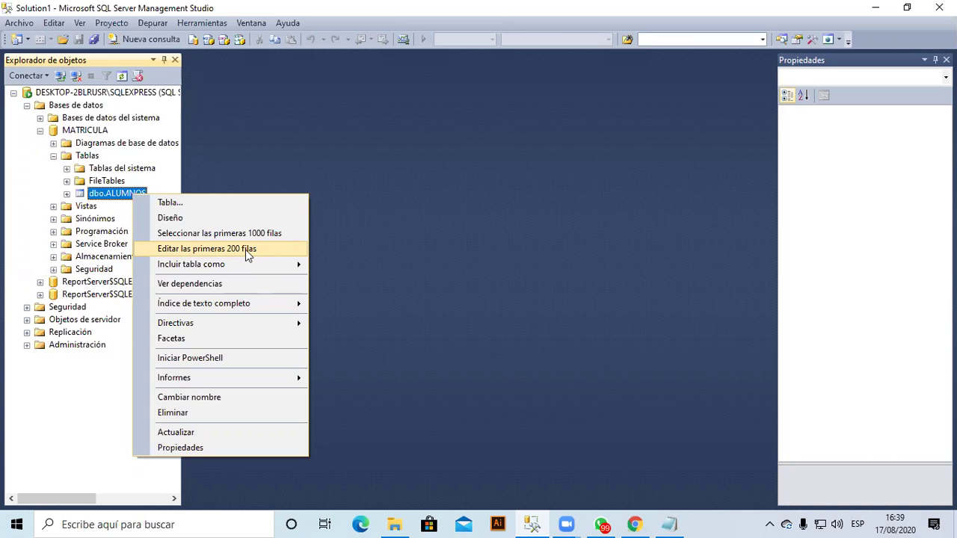
pyautogui.click(246, 249)
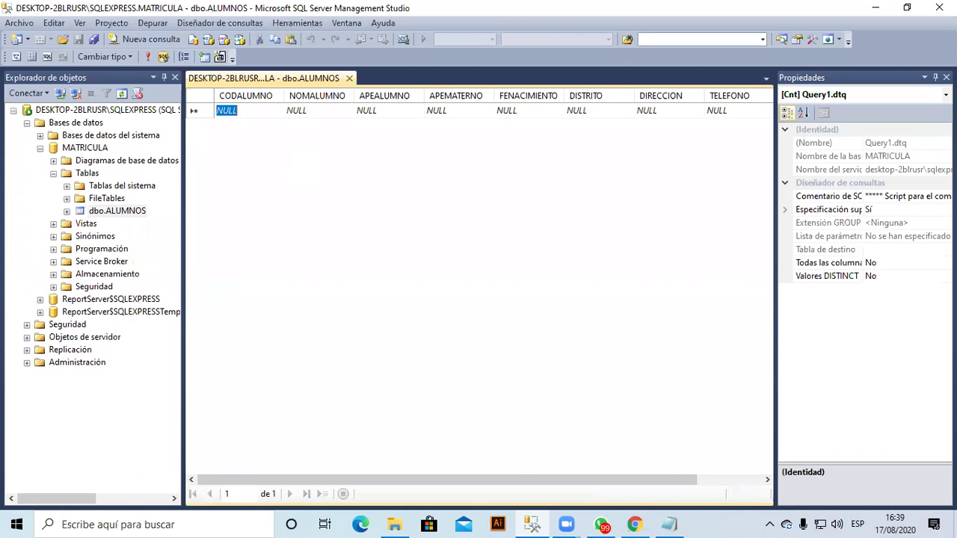
# Enter the first student's code 1, first name, both surnames and birth date 01/02/1988.
pyautogui.write('1')
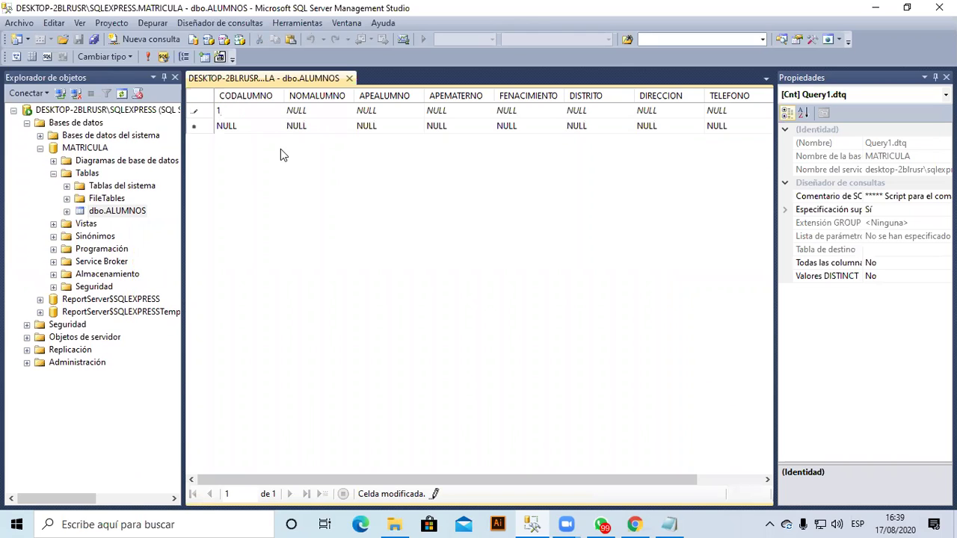
pyautogui.press('Tab')
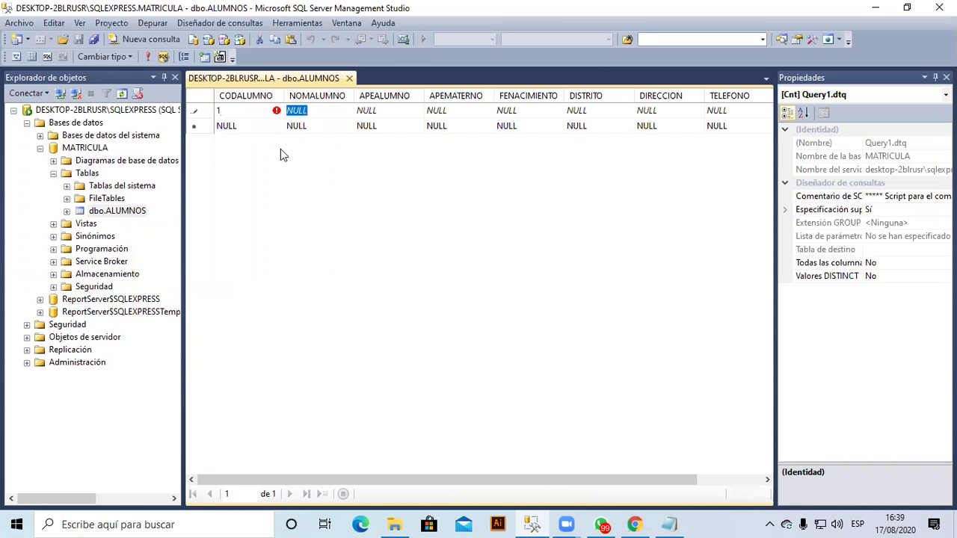
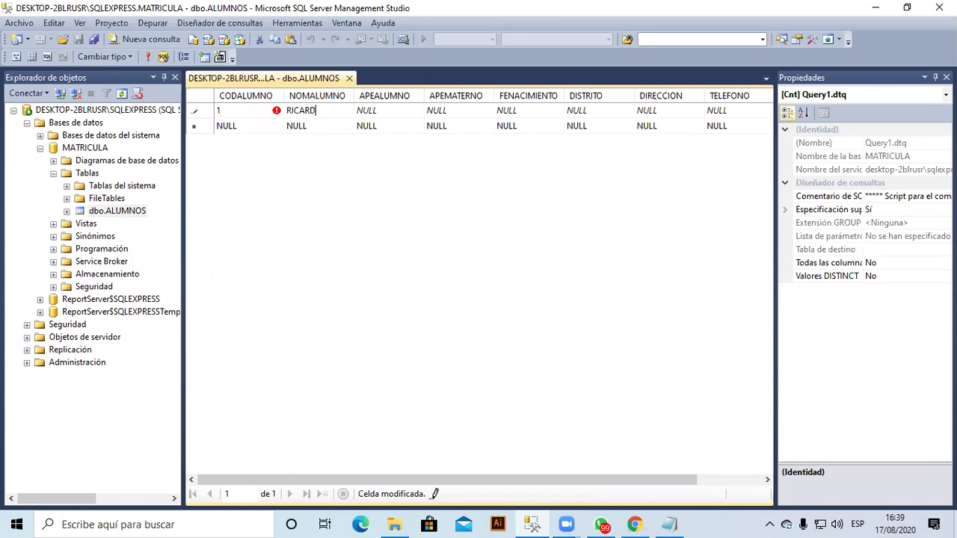
pyautogui.press('Tab')
pyautogui.press('Tab')
pyautogui.press('Tab')
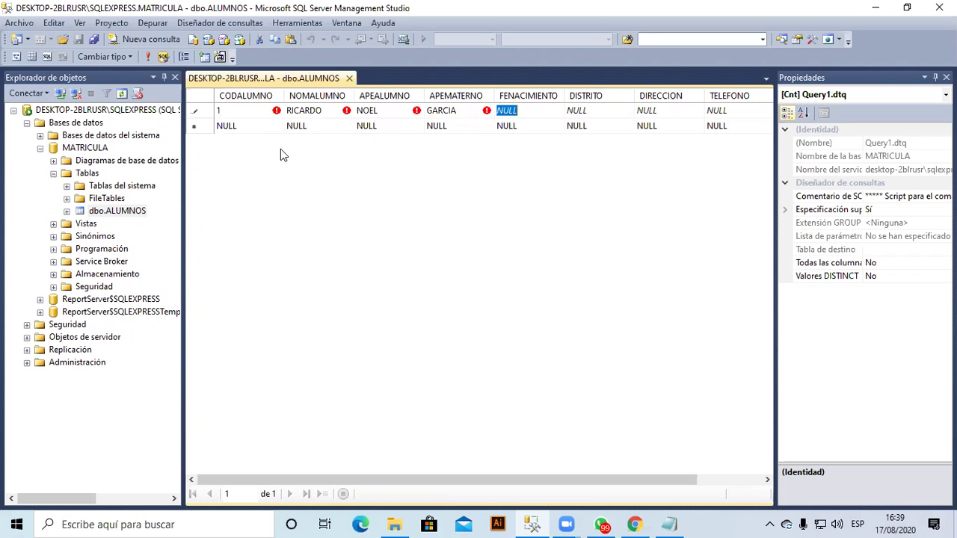
pyautogui.write('01/')
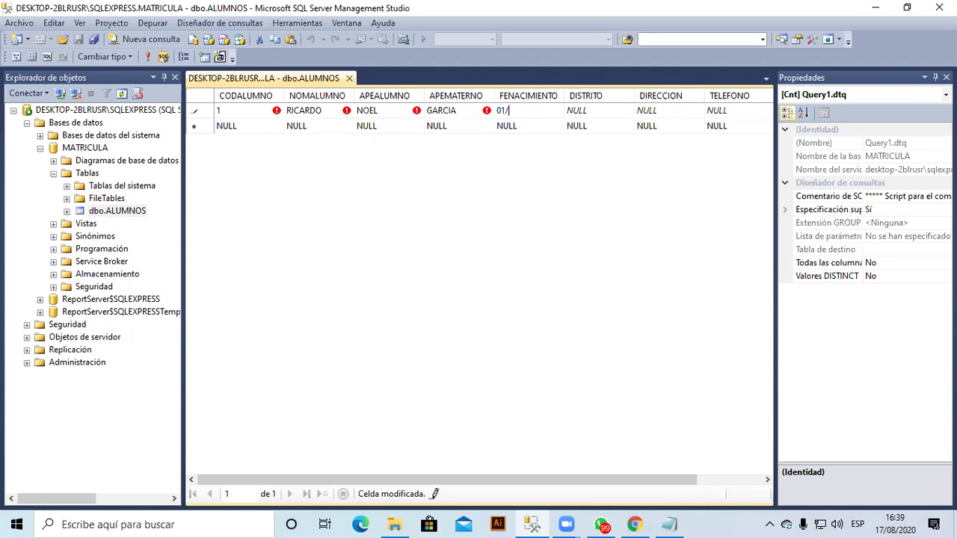
pyautogui.write('02/1988')
pyautogui.press('Return')
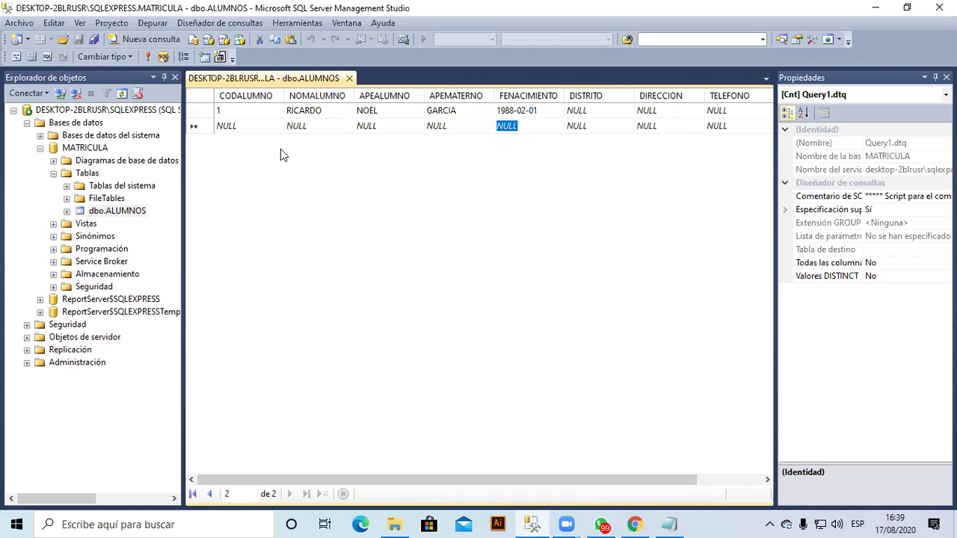
# Complete the first record with district LIMA, the street address, phone number and e-mail.
pyautogui.press('Up')
pyautogui.press('Tab')
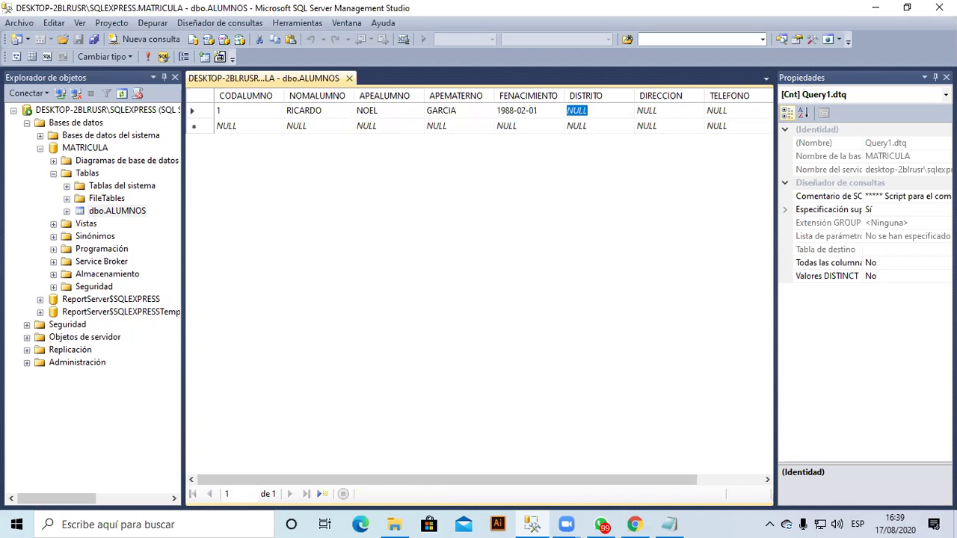
pyautogui.write('LIMA')
pyautogui.press('Tab')
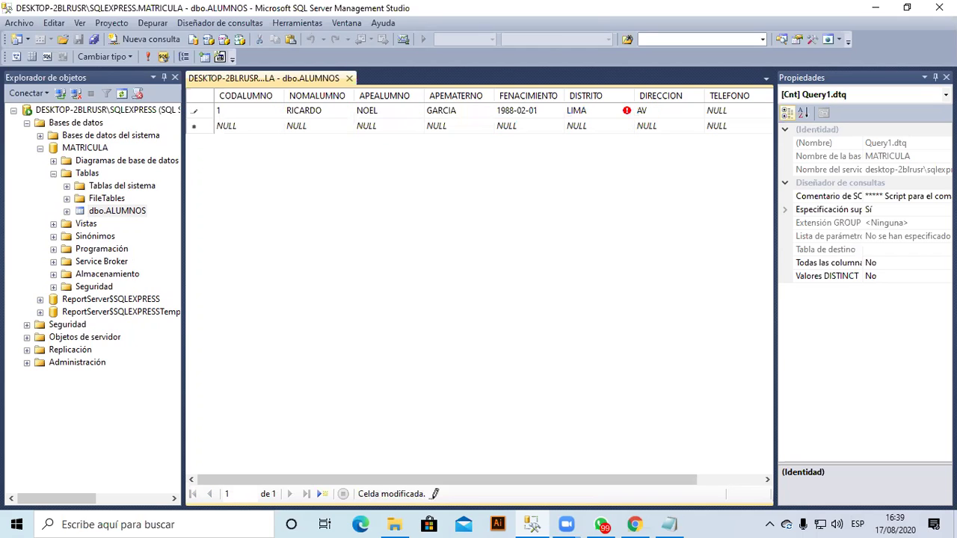
pyautogui.press('Return')
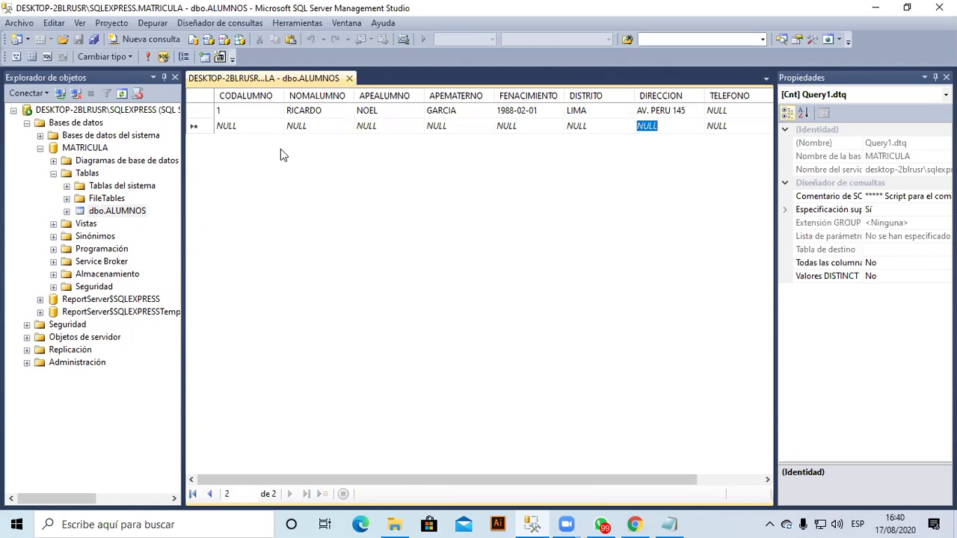
pyautogui.press('Tab')
pyautogui.press('Up')
pyautogui.write('9')
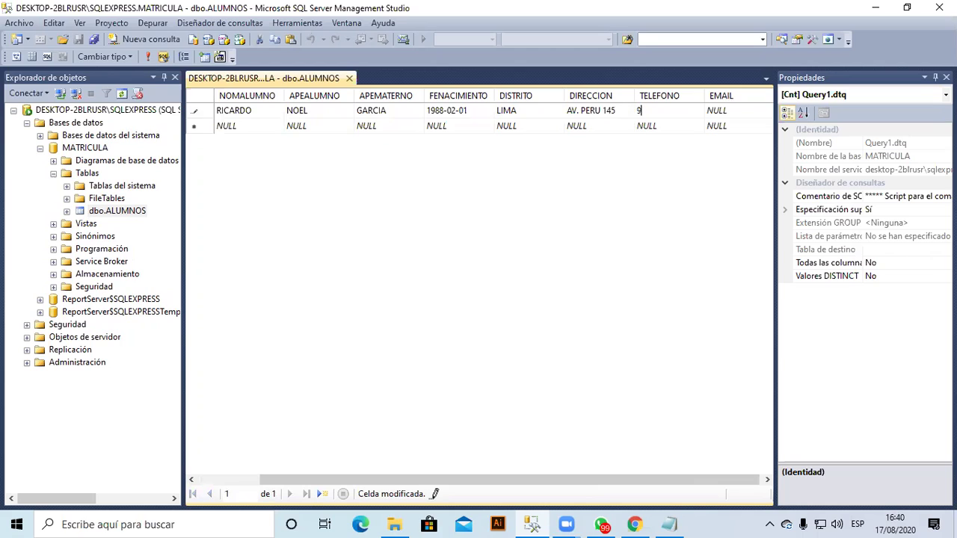
pyautogui.write('63698569')
pyautogui.press('Tab')
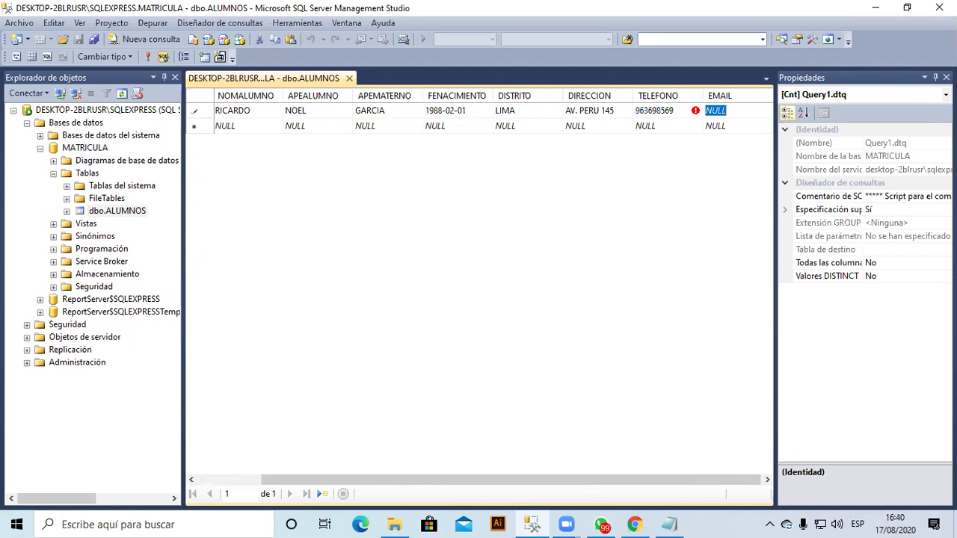
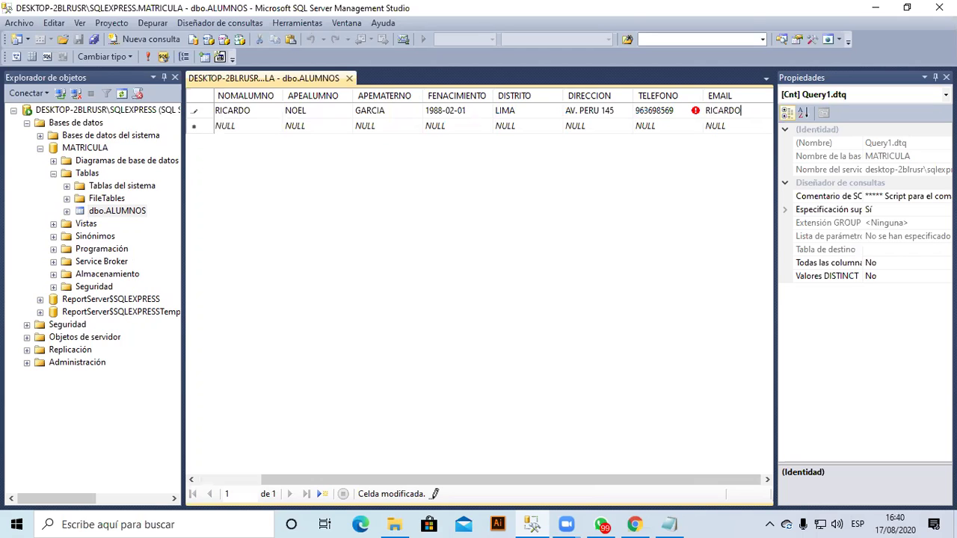
pyautogui.press('Return')
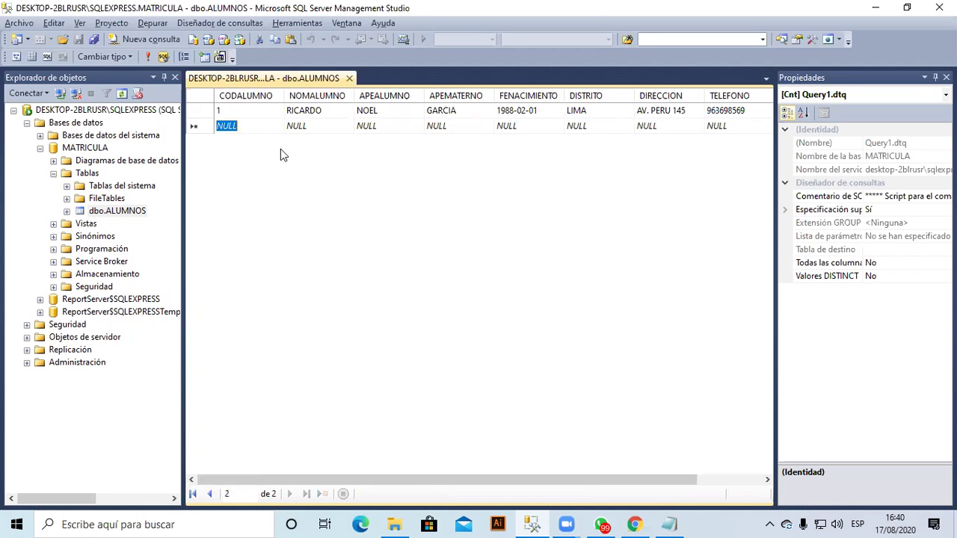
pyautogui.write('2')
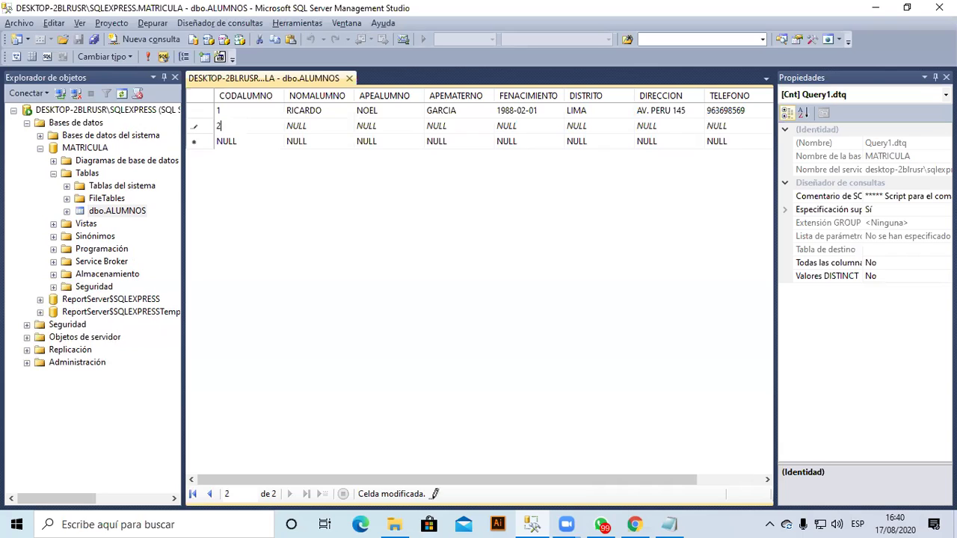
pyautogui.press('Tab')
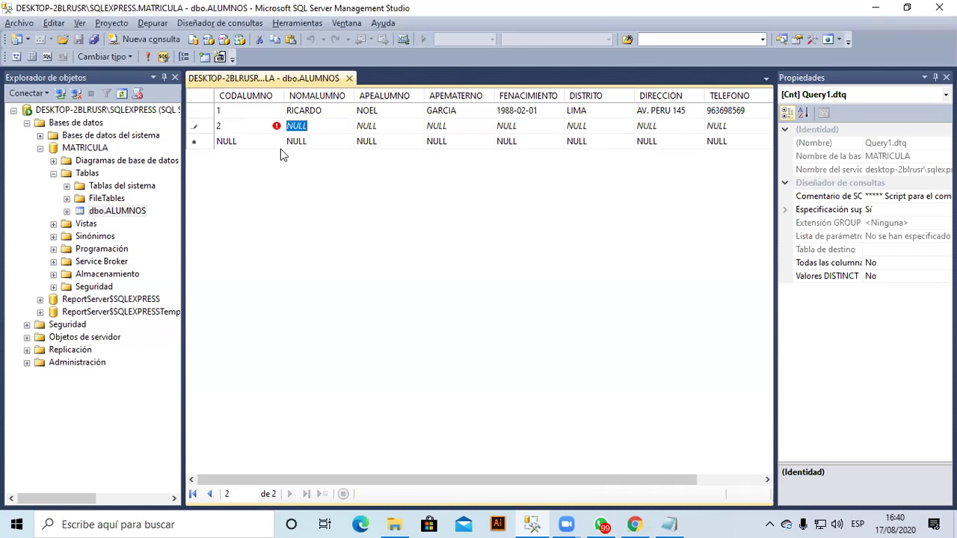
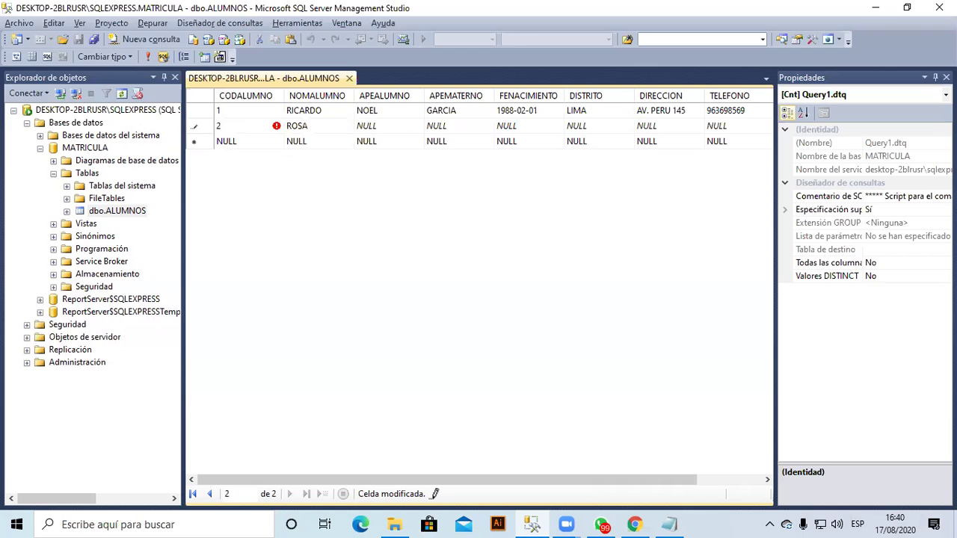
pyautogui.press('Tab')
pyautogui.press('Tab')
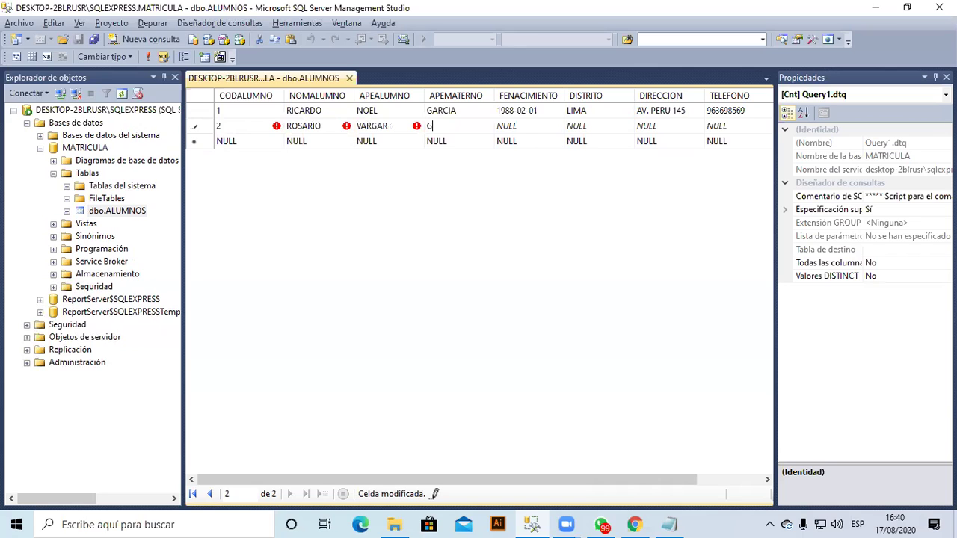
pyautogui.press('Tab')
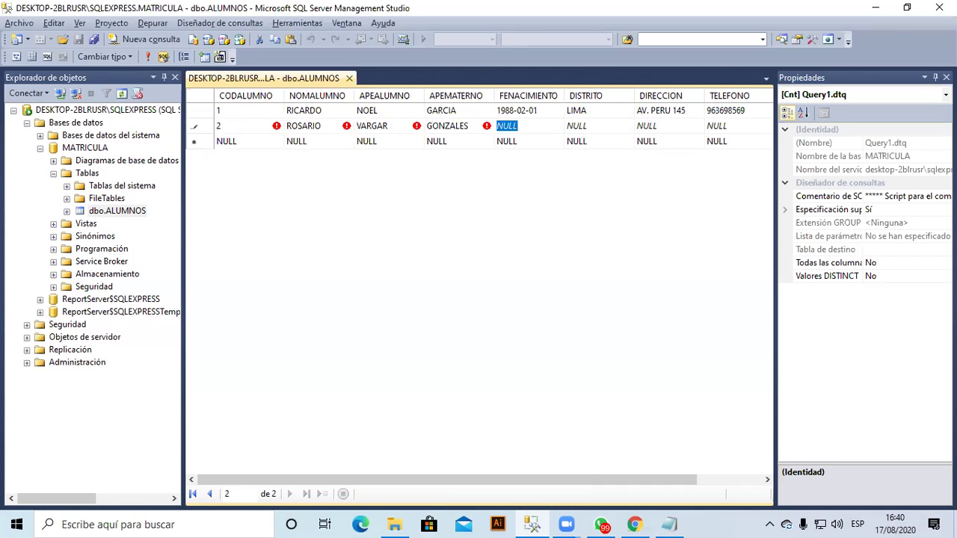
pyautogui.write('050/')
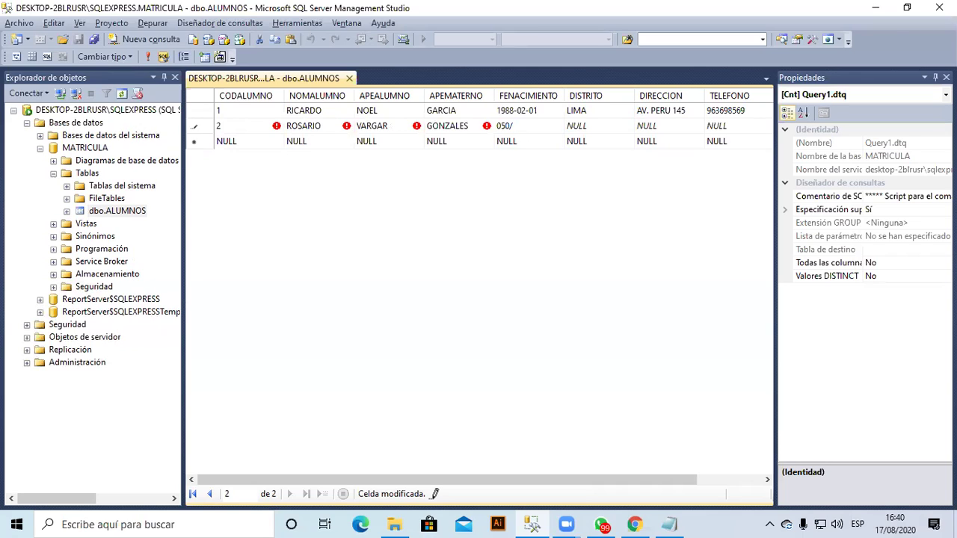
pyautogui.write('08/79')
pyautogui.press('Return')
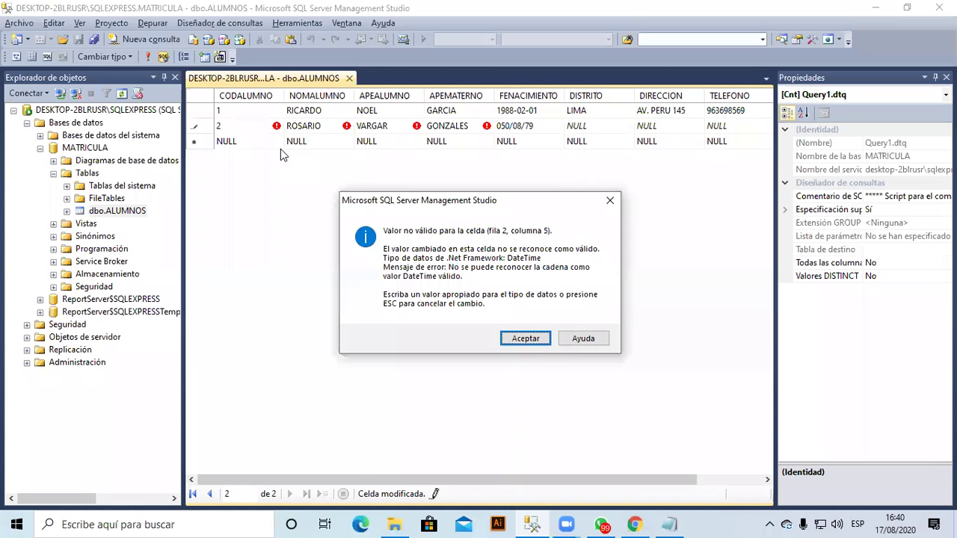
pyautogui.press('Return')
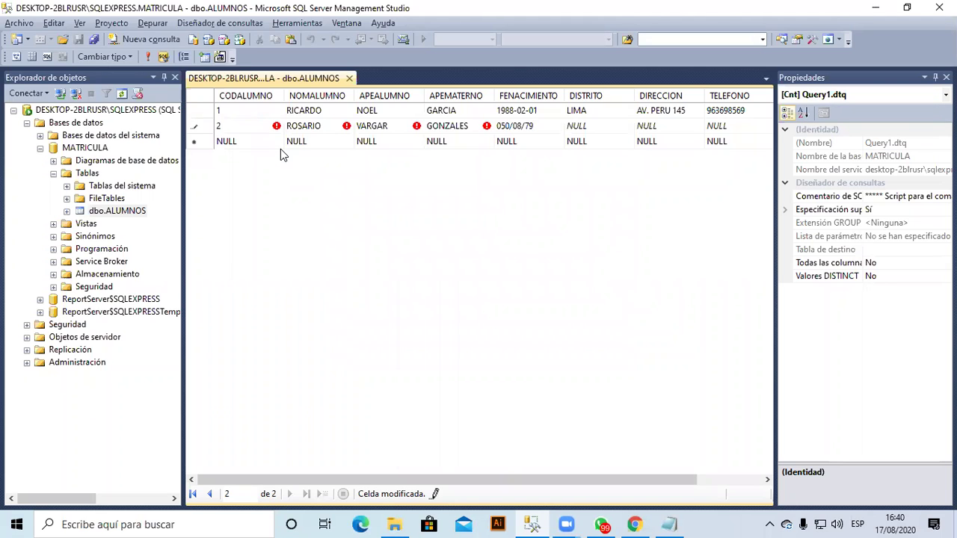
pyautogui.press('BackSpace')
pyautogui.press('Return')
pyautogui.press('Tab')
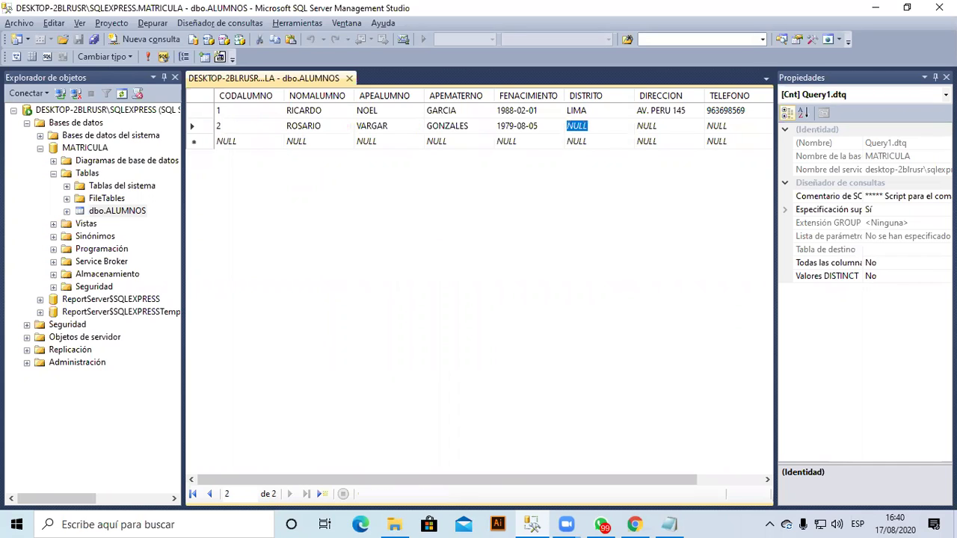
# Fill the second record's district COMAS, street address, phone number and e-mail.
pyautogui.write('COMAS')
pyautogui.press('Tab')
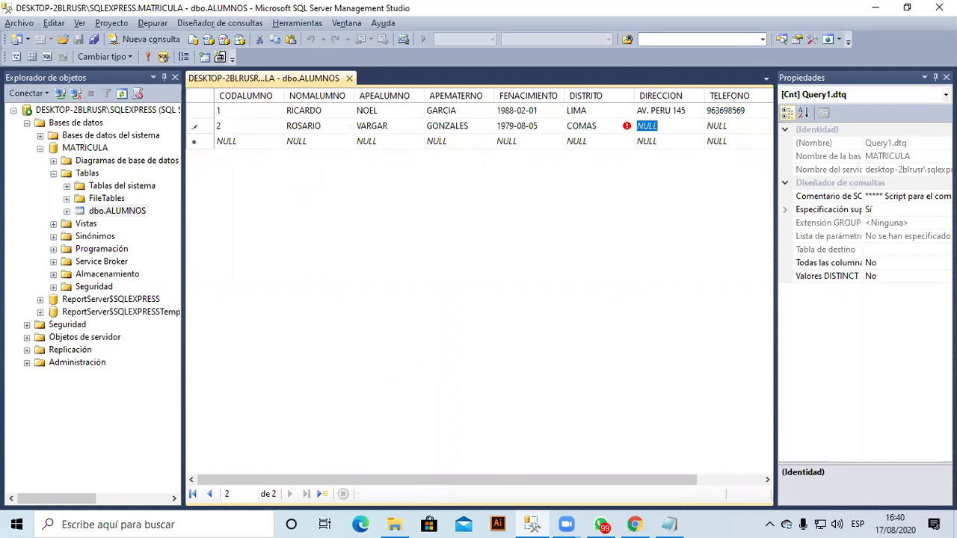
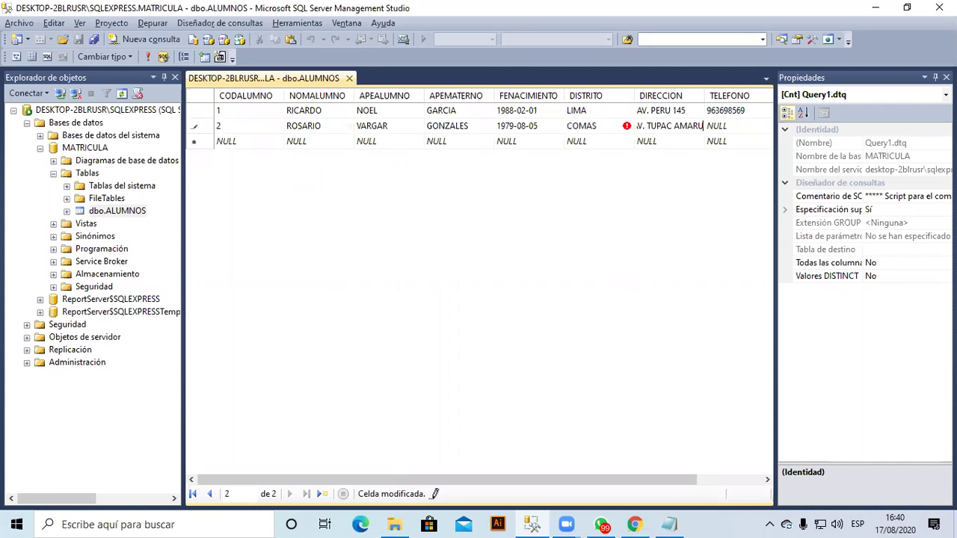
pyautogui.press('Tab')
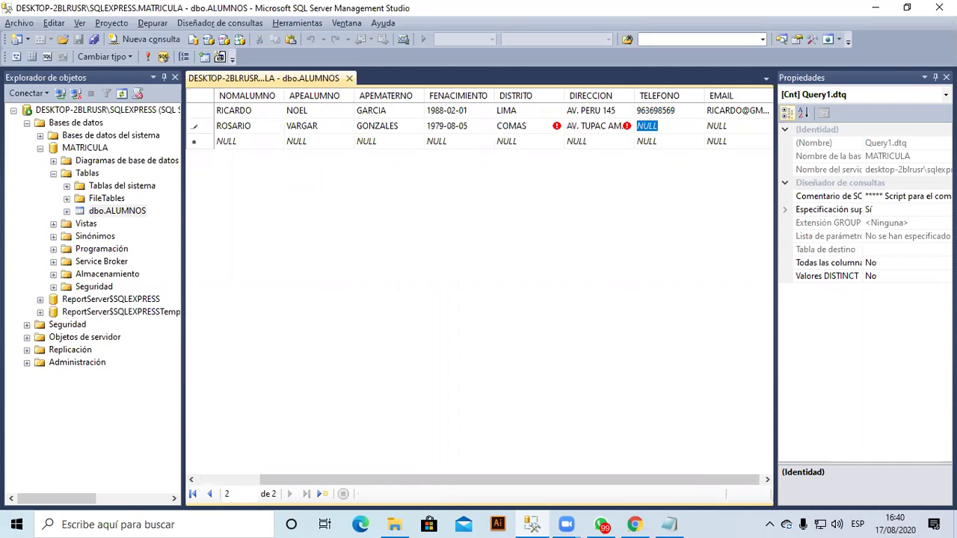
pyautogui.write('963258741')
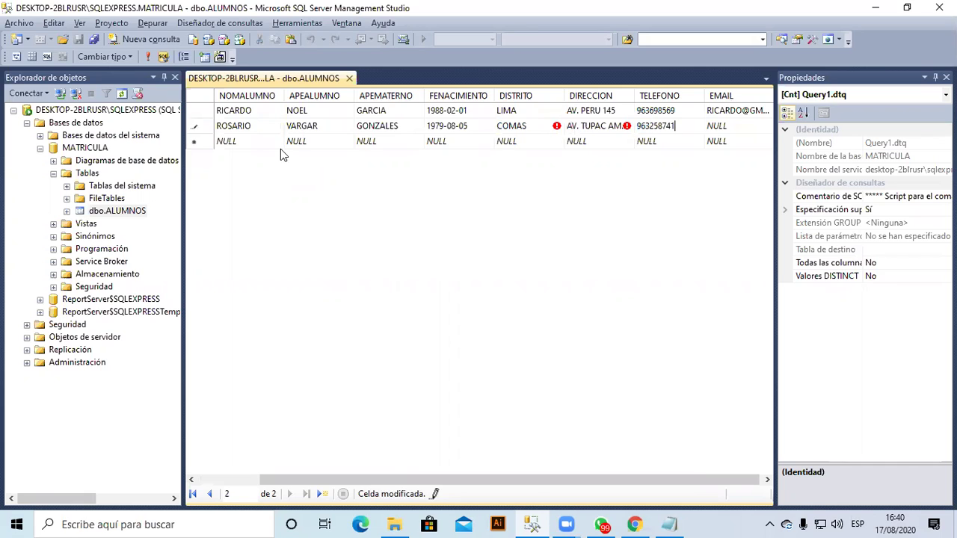
pyautogui.press('Down')
pyautogui.press('Up')
pyautogui.press('Tab')
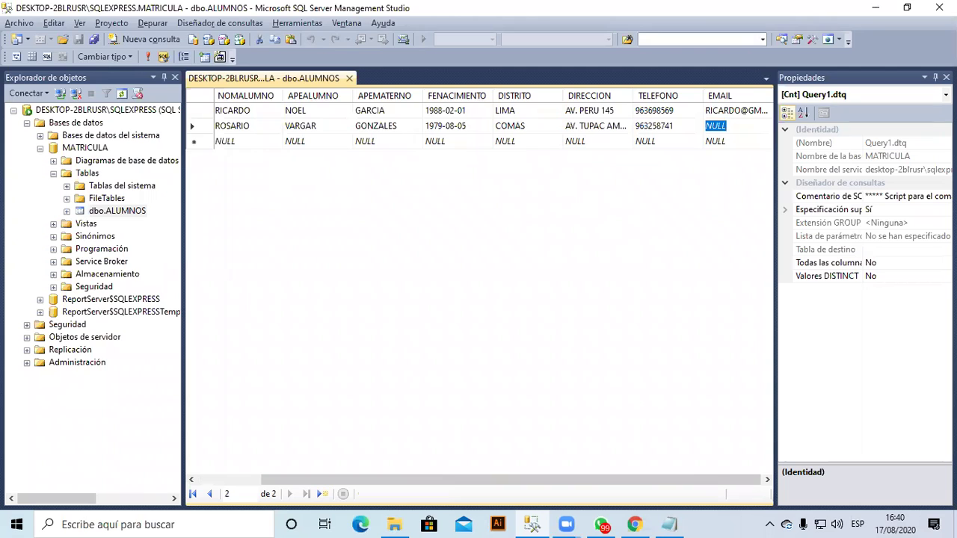
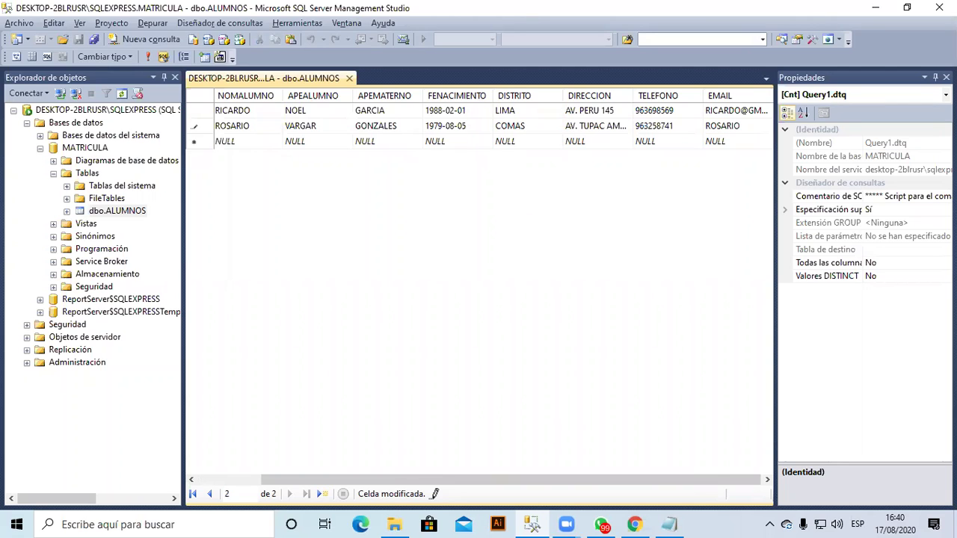
pyautogui.press('Escape')
pyautogui.press('Return')
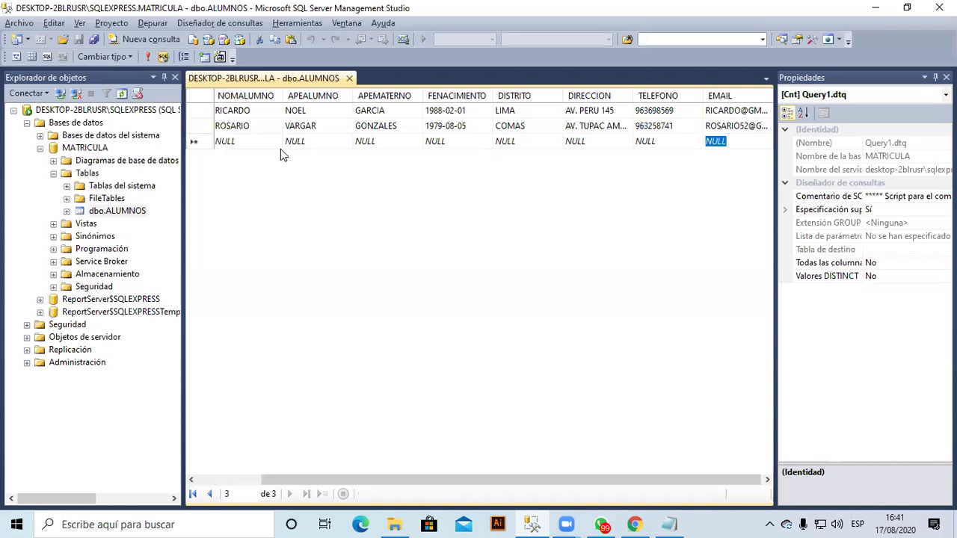
# Close the ALUMNOS table tab, then open dbo.ALUMNOS's rows for editing and close them again.
pyautogui.click(351, 79)
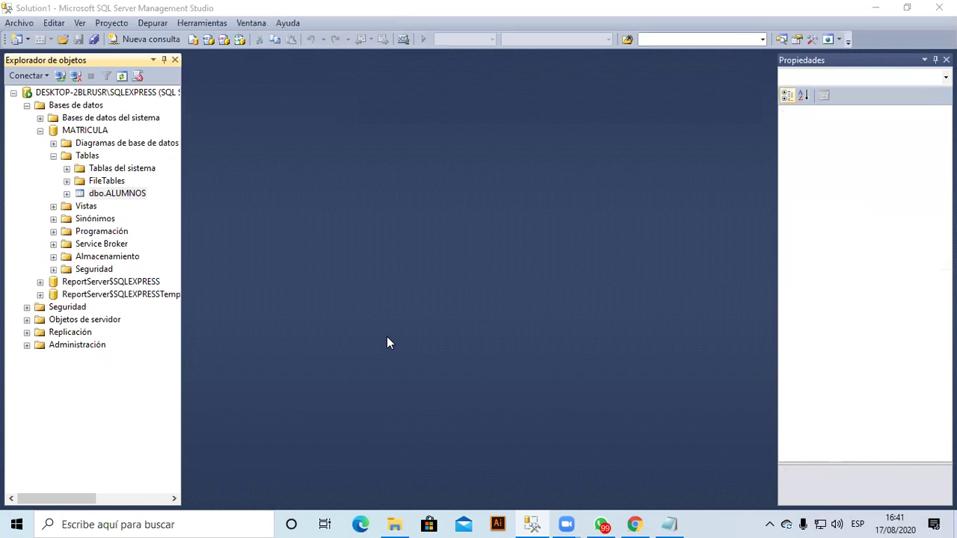
pyautogui.click(137, 196)
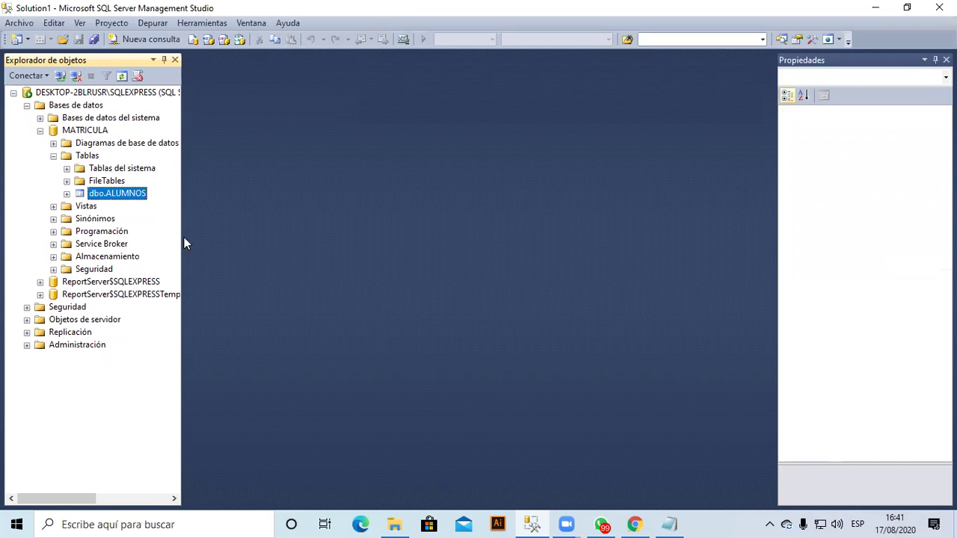
pyautogui.rightClick(136, 194)
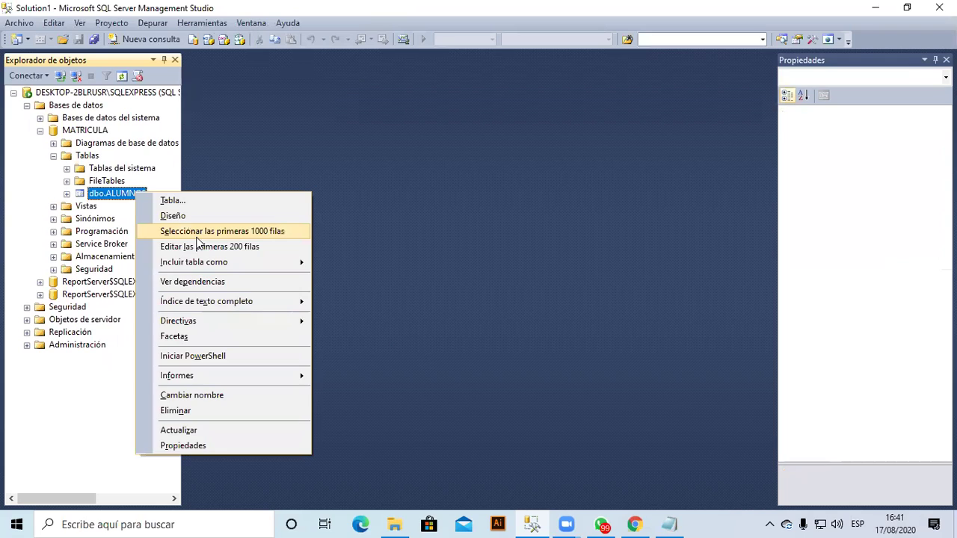
pyautogui.click(252, 251)
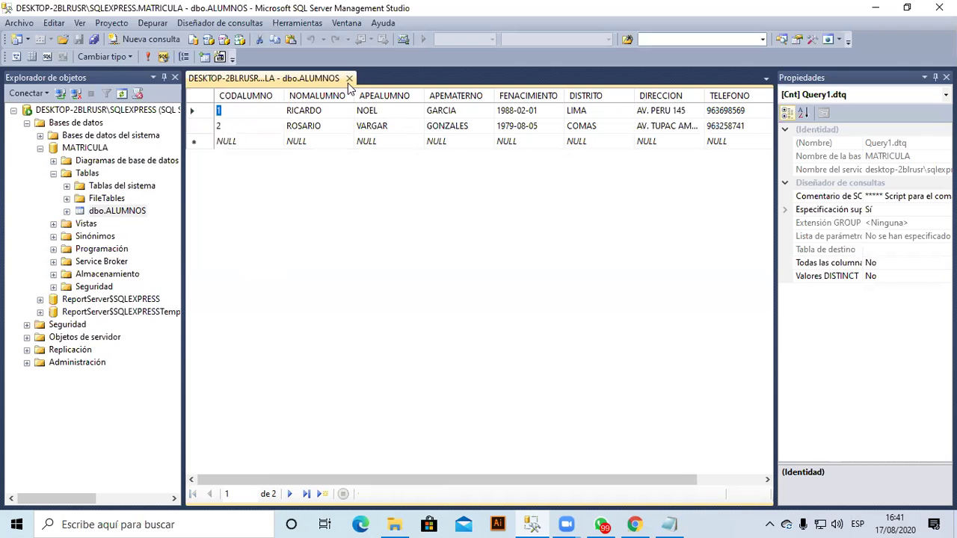
pyautogui.click(350, 78)
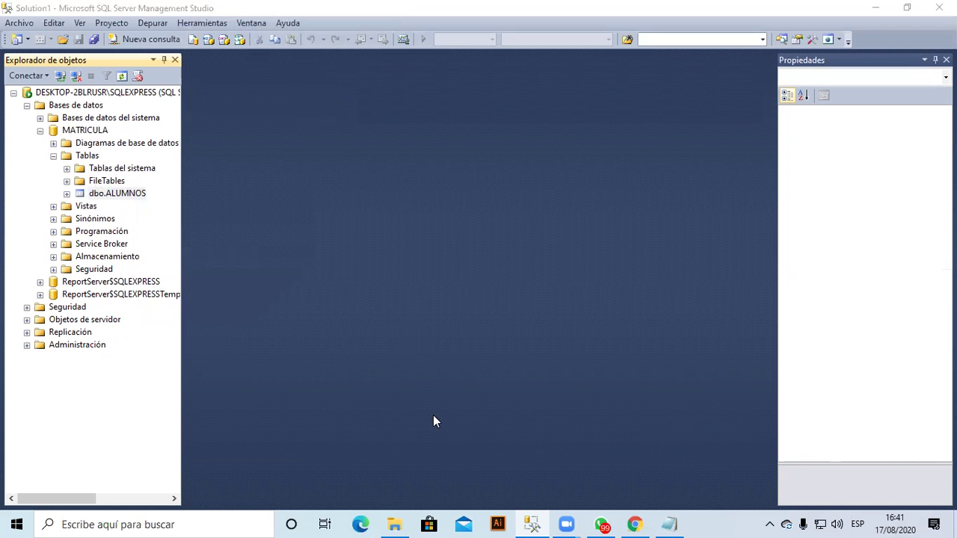
# Open dbo.ALUMNOS in Design view and move the Notepad field list to the right.
pyautogui.hotkey('alt', 'Tab')
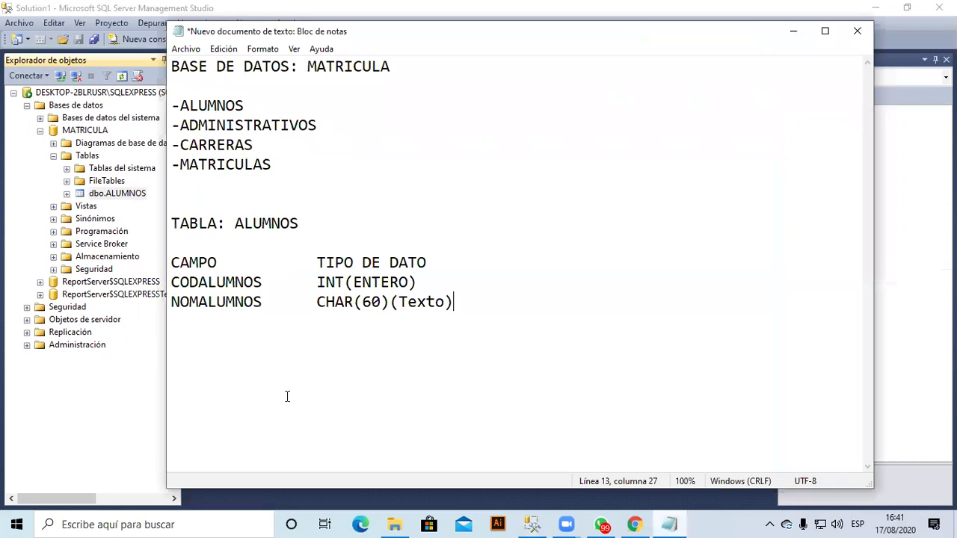
pyautogui.rightClick(105, 195)
pyautogui.click(182, 249)
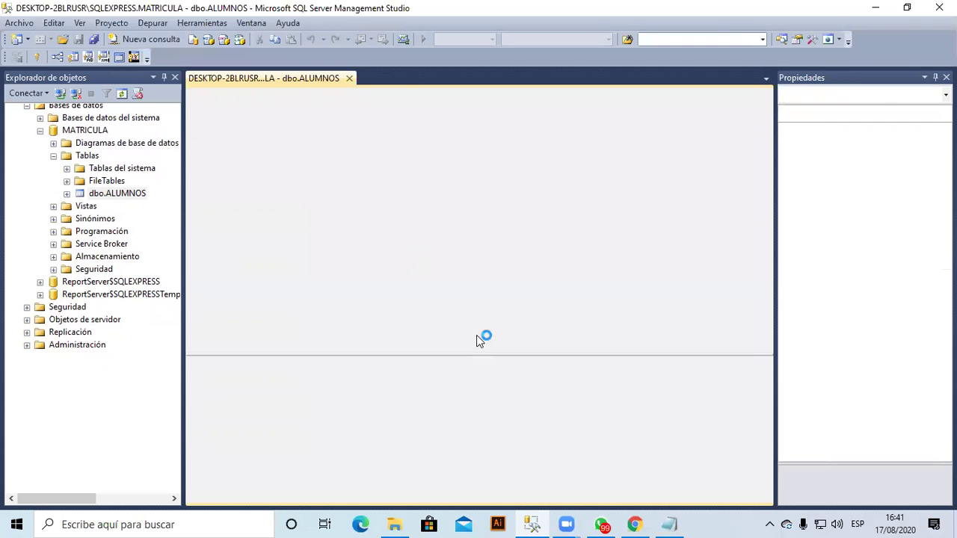
pyautogui.hotkey('alt', 'Tab')
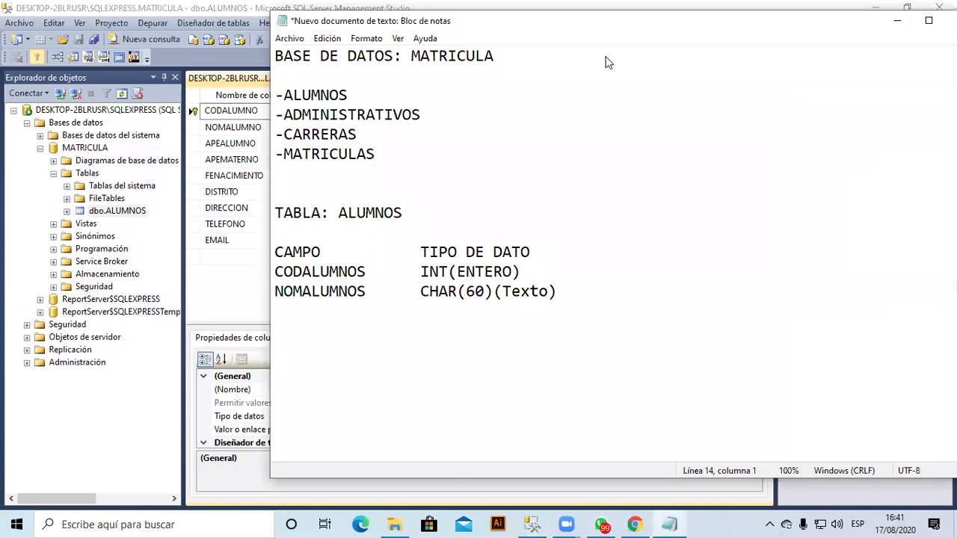
pyautogui.moveTo(523, 20); pyautogui.dragTo(710, 11)
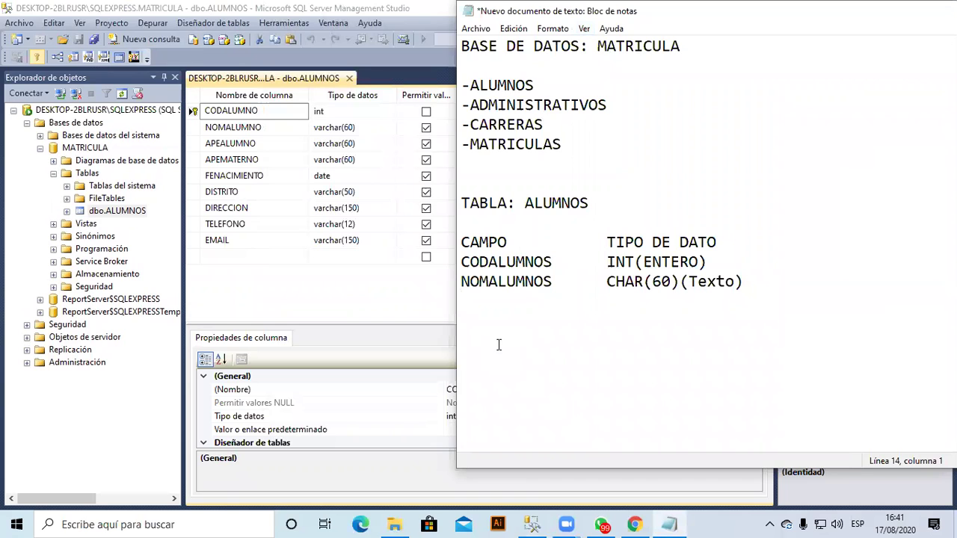
# Change NOMALUMNOS to VARCHAR(60) and add APEPATERNO with type VARCHAR(60).
pyautogui.press('Up')
pyautogui.press('Right')
pyautogui.press('Right')
pyautogui.press('Right')
pyautogui.press('Right')
pyautogui.press('Right')
pyautogui.press('Right')
pyautogui.press('Right')
pyautogui.press('Right')
pyautogui.press('Right')
pyautogui.press('Right')
pyautogui.press('Right')
pyautogui.write('VAR')
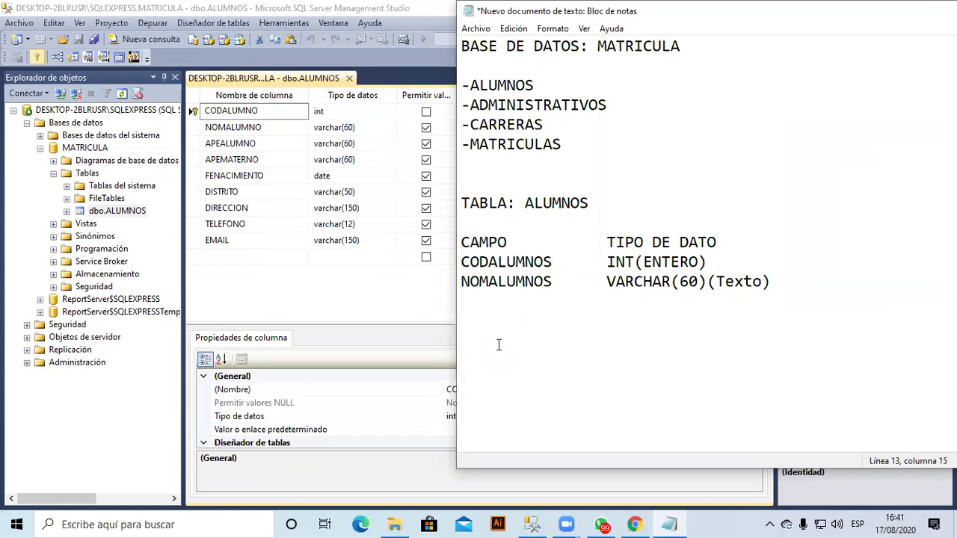
pyautogui.write('APL')
pyautogui.press('BackSpace')
pyautogui.write('EPATERNO')
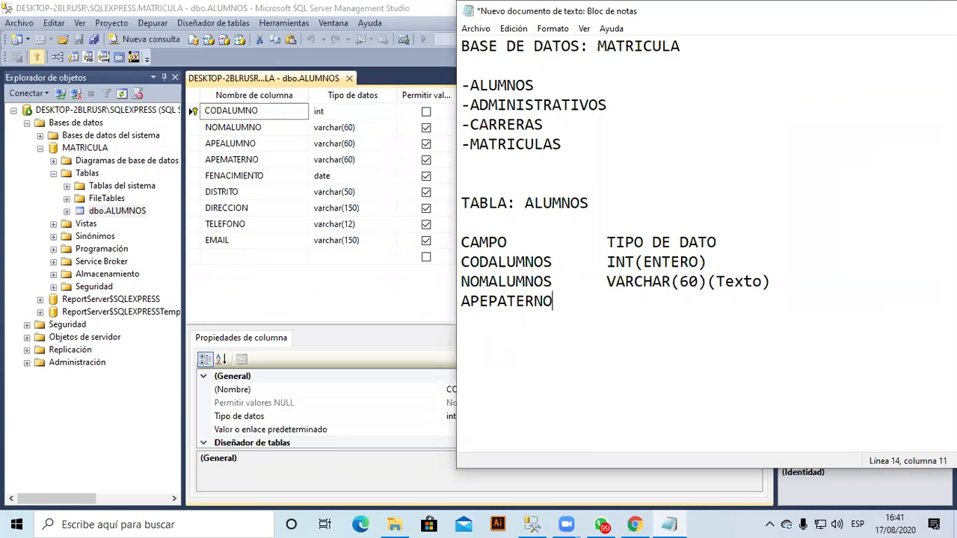
pyautogui.write(' VARCHAR')
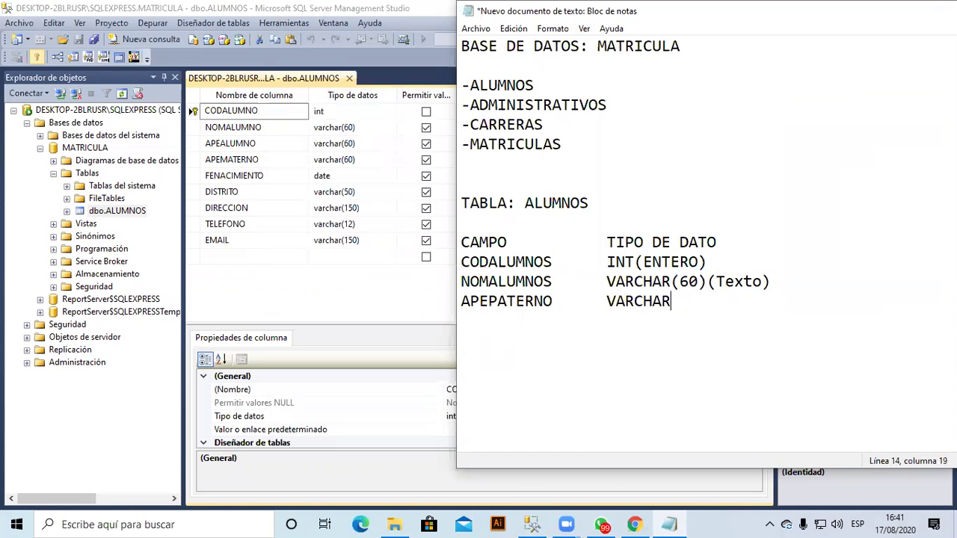
pyautogui.write('(')
pyautogui.write('3')
pyautogui.write('0')
pyautogui.press('BackSpace')
pyautogui.press('BackSpace')
pyautogui.write('60)')
pyautogui.press('Return')
# Add APEMATERNO as VARCHAR(60) and FENACIMIENTO as DATE to the field list.
pyautogui.write('APEMA')
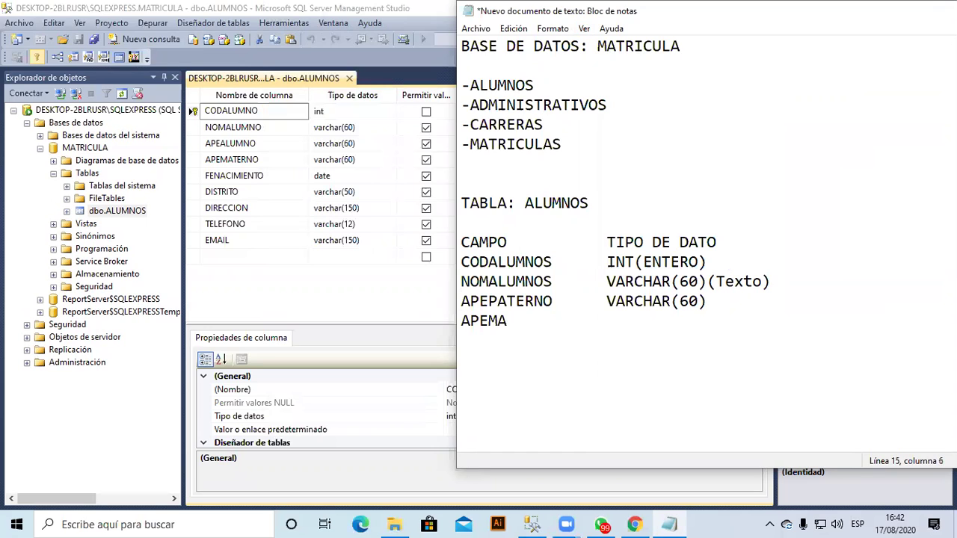
pyautogui.write('TERNO')
pyautogui.press('Tab')
pyautogui.write('VARCHAR(')
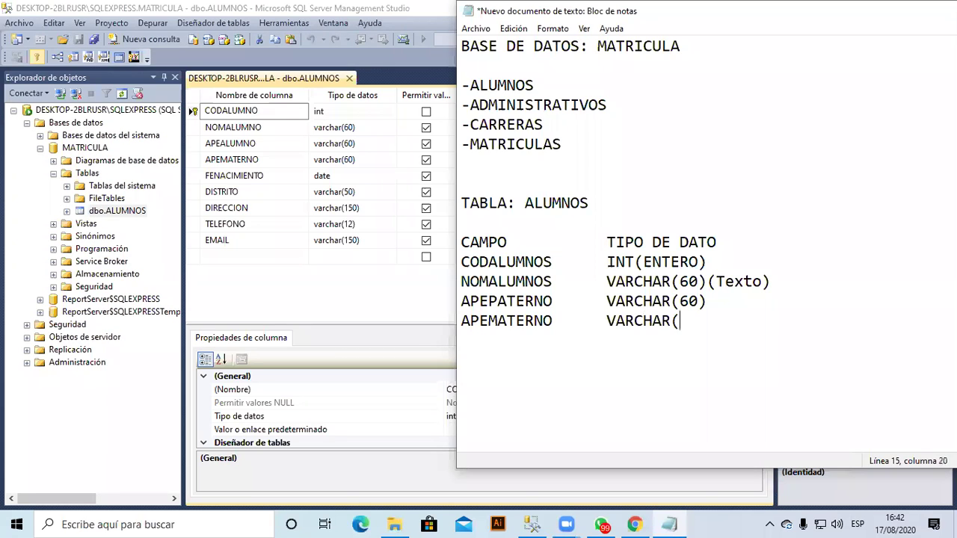
pyautogui.write('60)')
pyautogui.press('Return')
pyautogui.write('FENACIMIENTO\t')
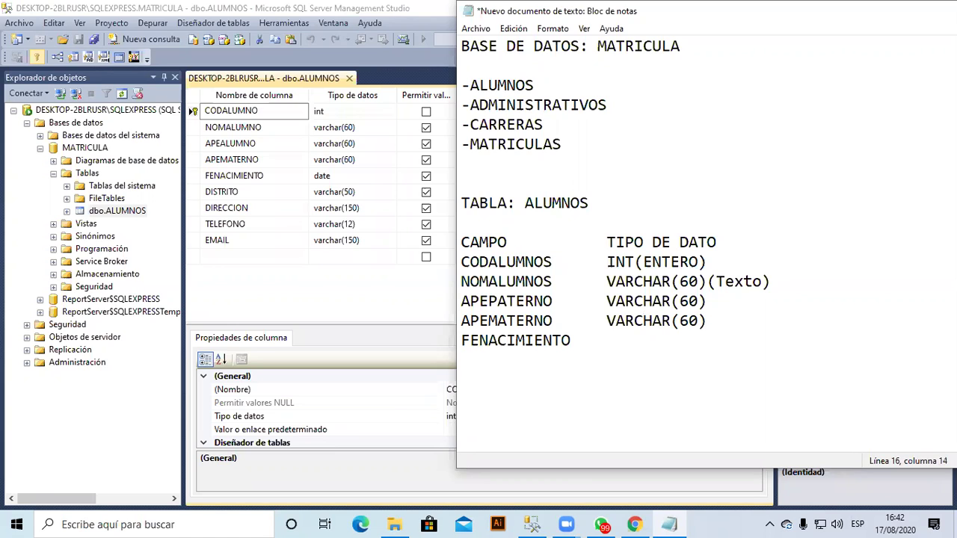
pyautogui.write('DATE')
pyautogui.press('Return')
# Add DISTRITO as VARCHAR(50) and begin a DIRECCION line typed up to VARCHAR(.
pyautogui.write('DIS')
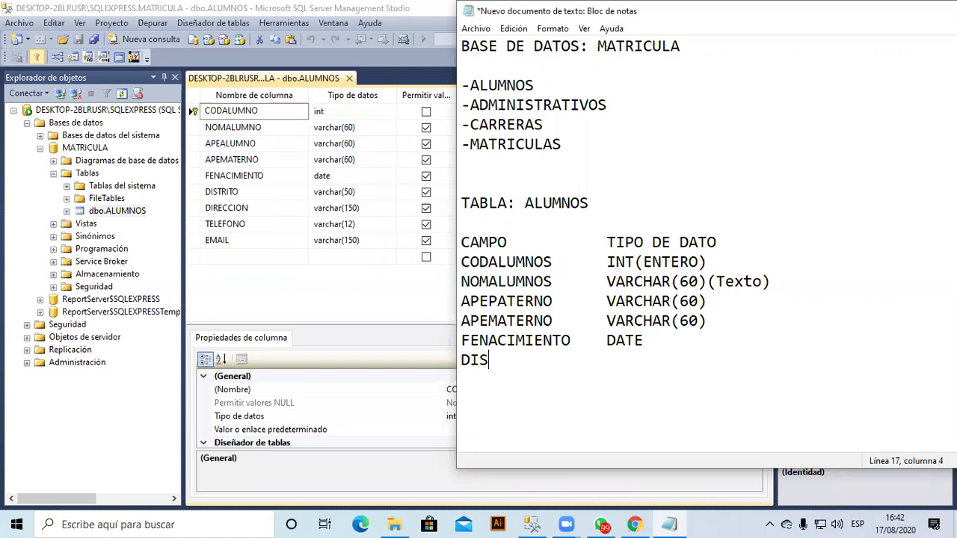
pyautogui.write('TRITO')
pyautogui.press('Tab')
pyautogui.write('VARCHAR(')
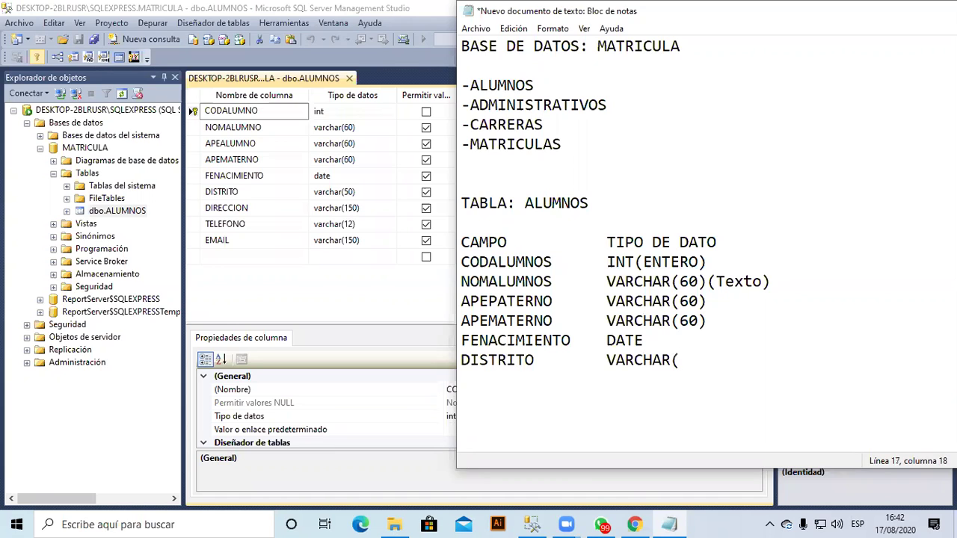
pyautogui.write('50)')
pyautogui.press('Return')
pyautogui.write('DIRECCI')
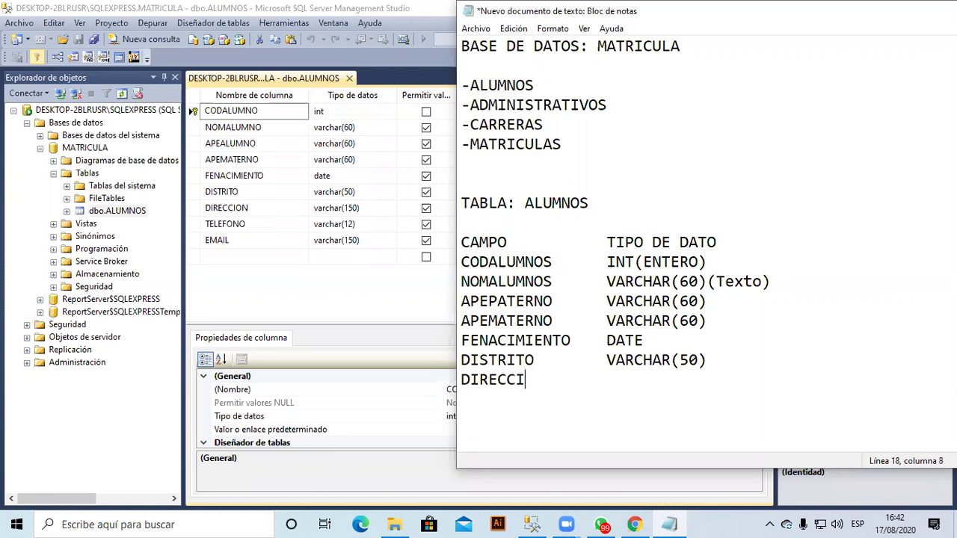
pyautogui.write('ON')
pyautogui.press('Tab')
pyautogui.write('VARCHAR')
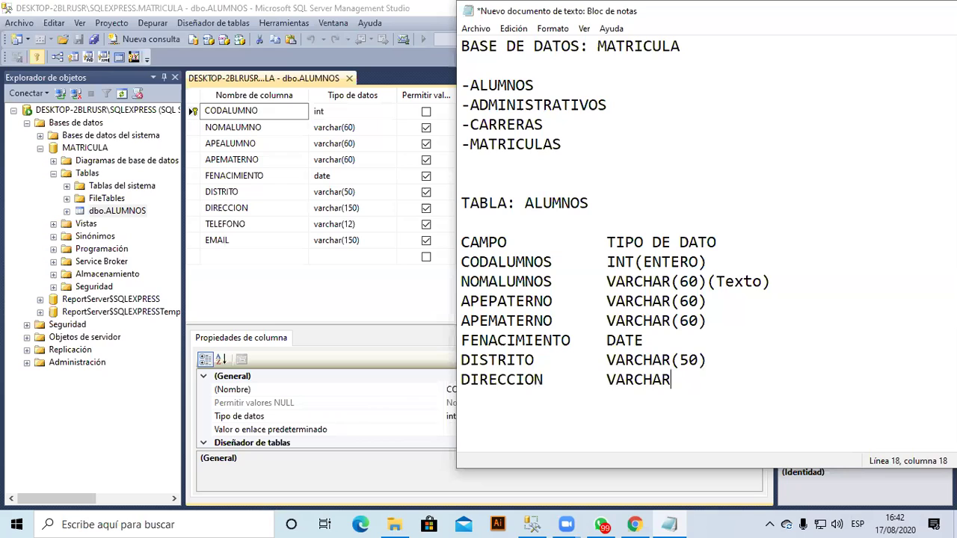
pyautogui.write('(')
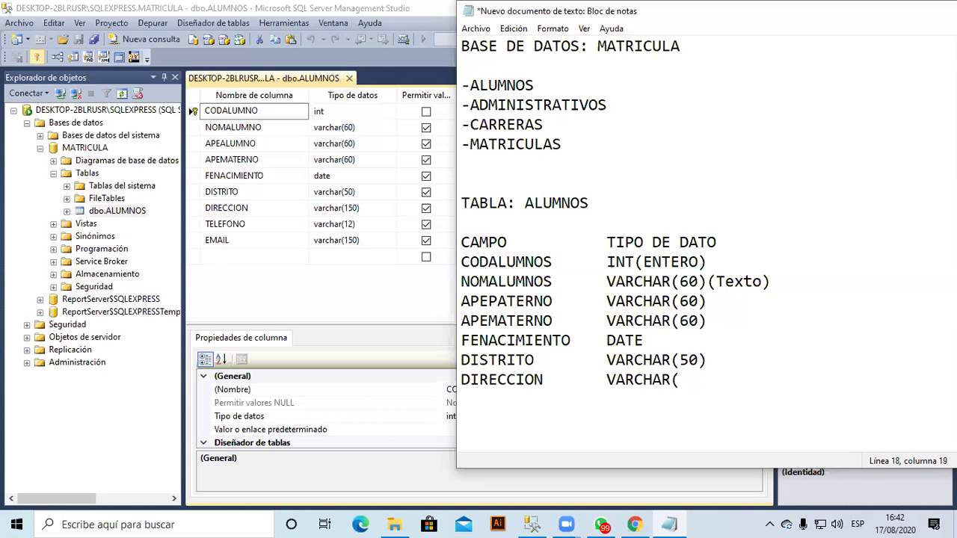
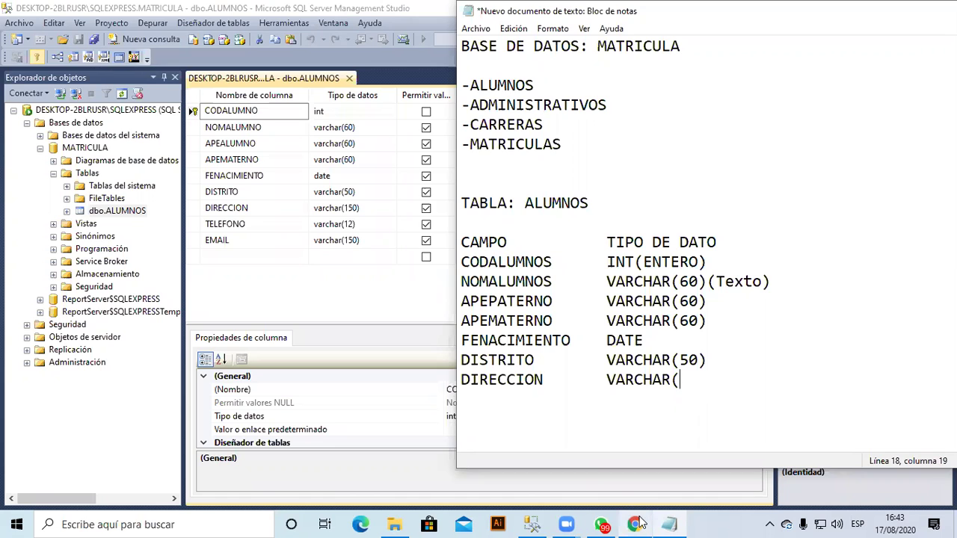
# Switch from SSMS to the Chrome window showing the Google Classroom course.
pyautogui.hotkey('alt', 'Tab')
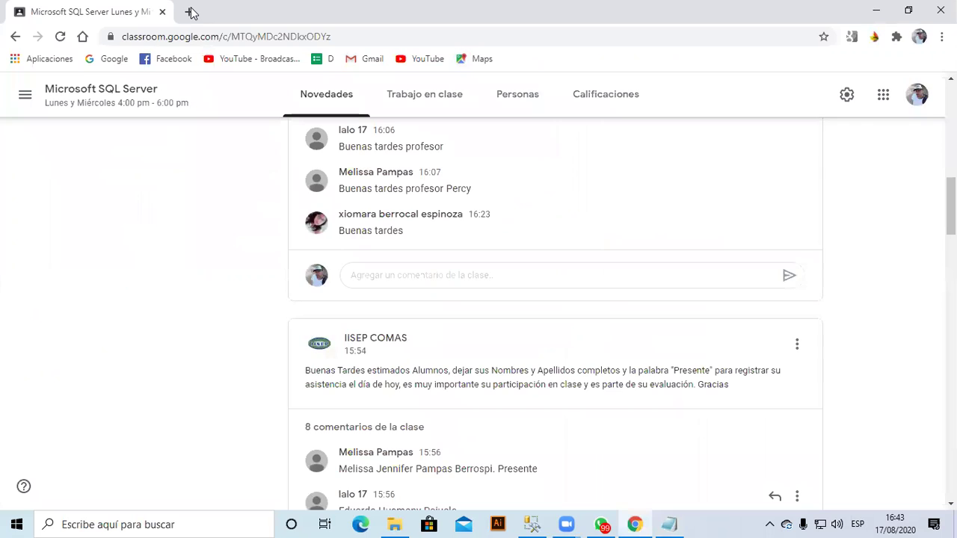
# Search 'descargar sql server 2014' in a new tab, reach Microsoft's download page, then minimize Chrome.
pyautogui.hotkey('ctrl', 't')
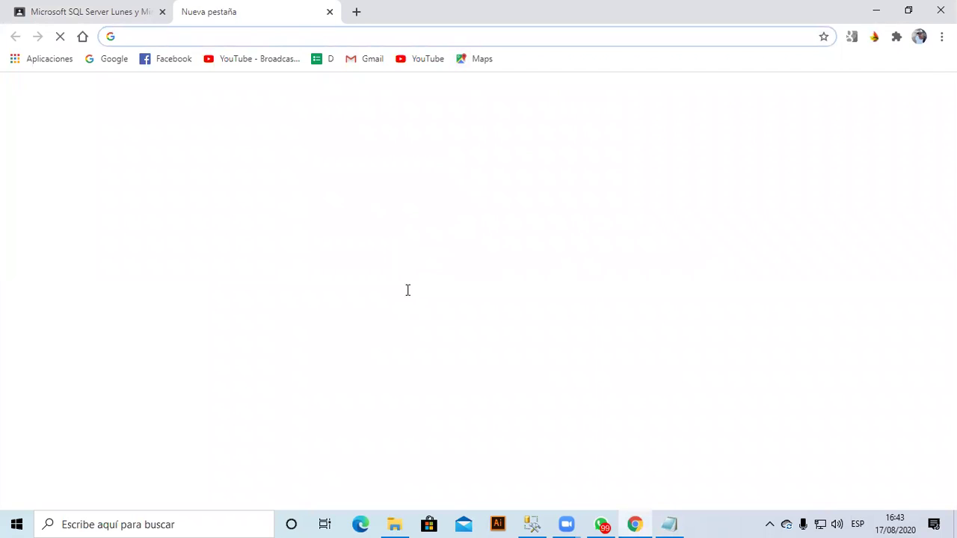
pyautogui.write('DESCARGA')
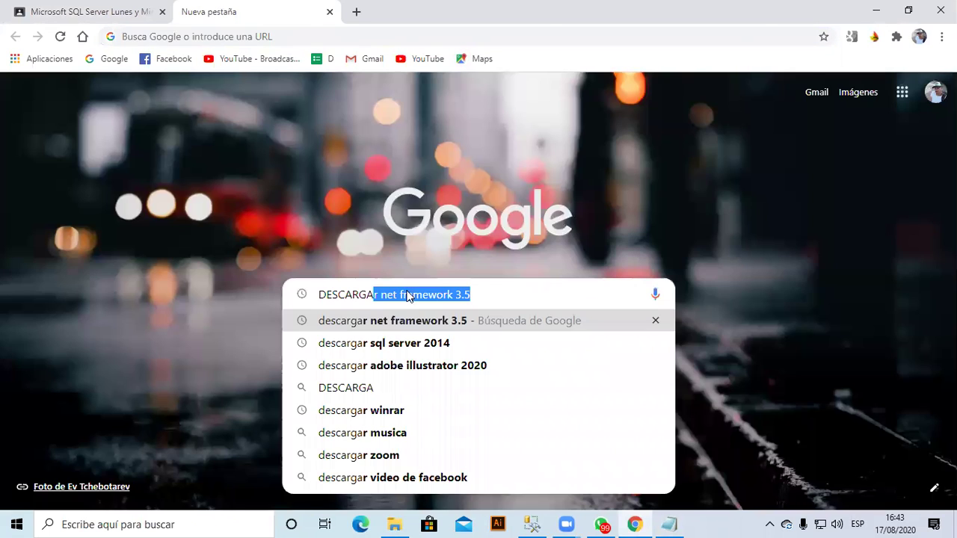
pyautogui.press('Down')
pyautogui.press('Return')
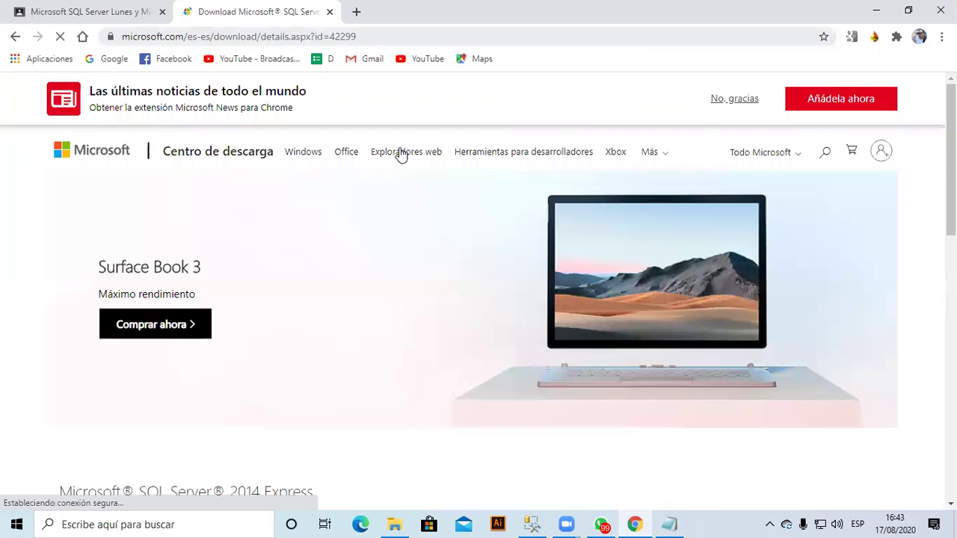
pyautogui.hotkey('ctrl', 'l')
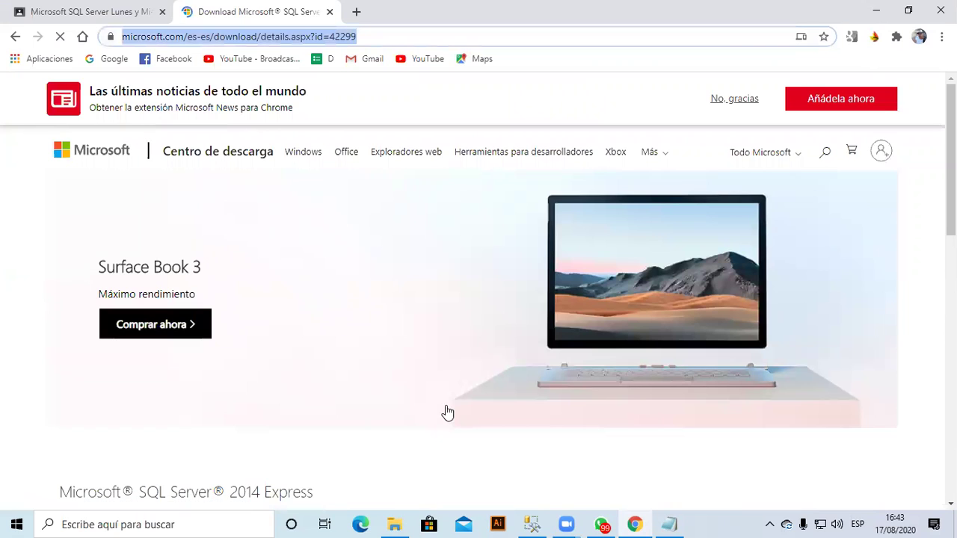
pyautogui.click(633, 524)
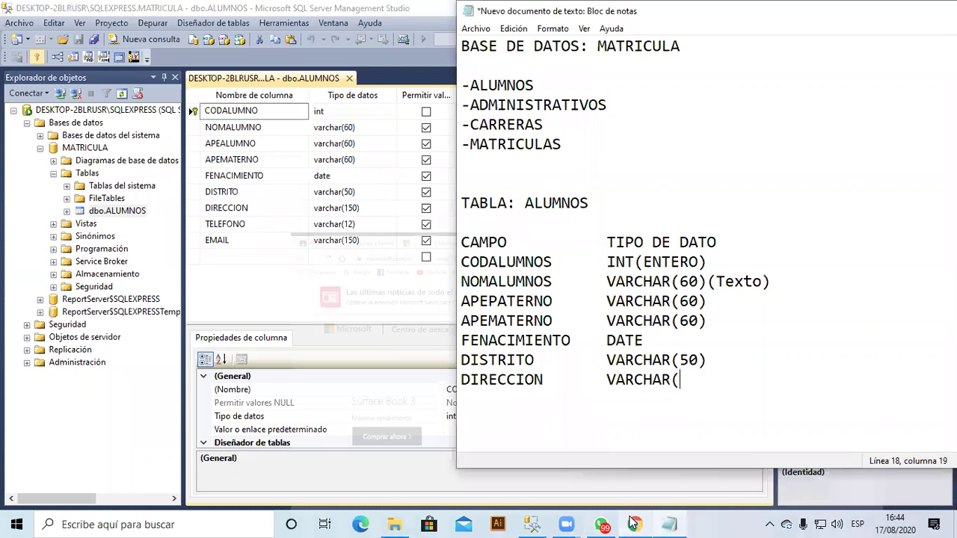
pyautogui.click(633, 523)
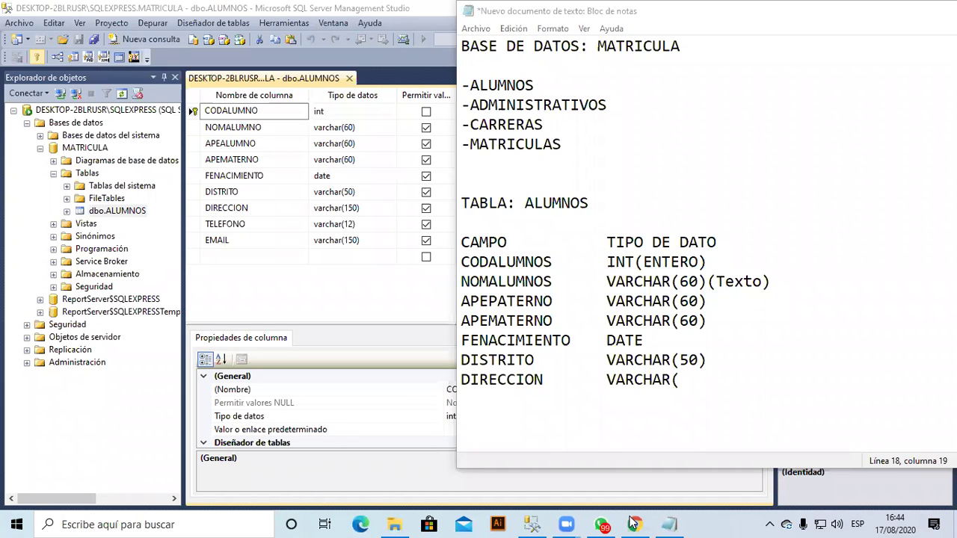
pyautogui.click(307, 89)
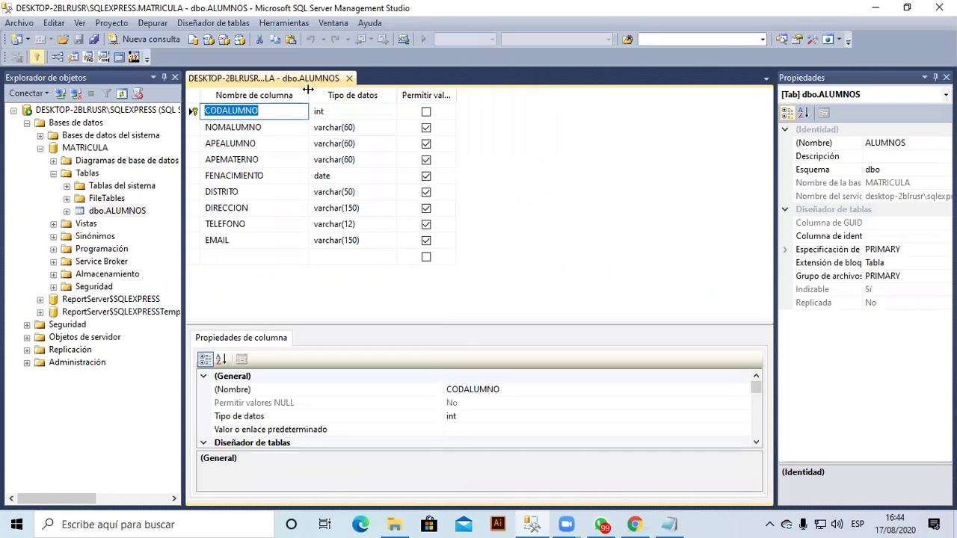
pyautogui.click(675, 523)
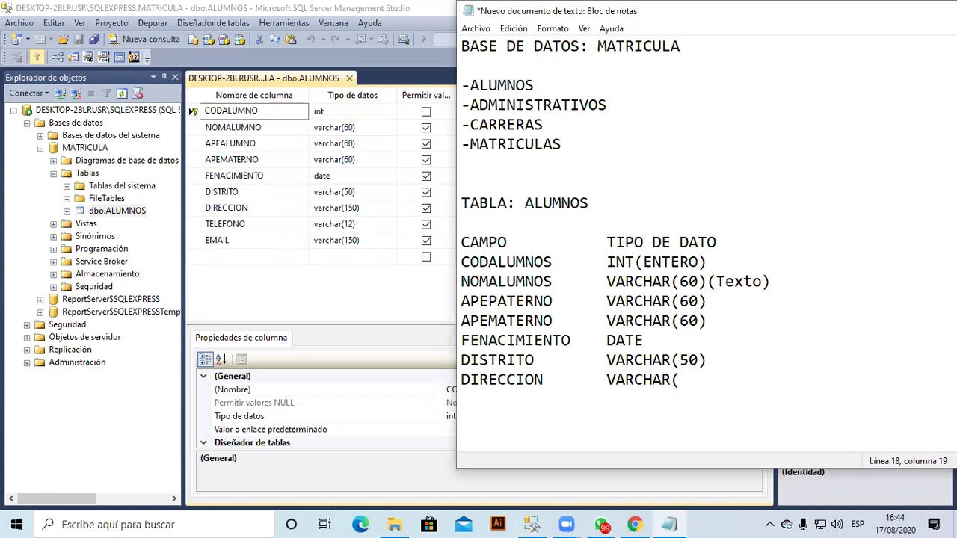
# Finish DIRECCION as VARCHAR(50) and add TELEFONO with data type VARCHAR(12).
pyautogui.write('50)')
pyautogui.press('Return')
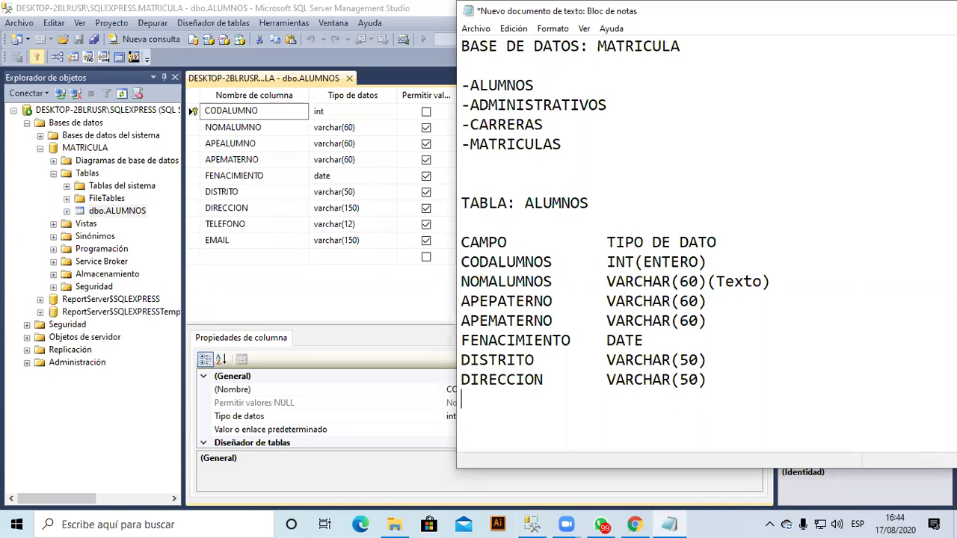
pyautogui.write('TEL')
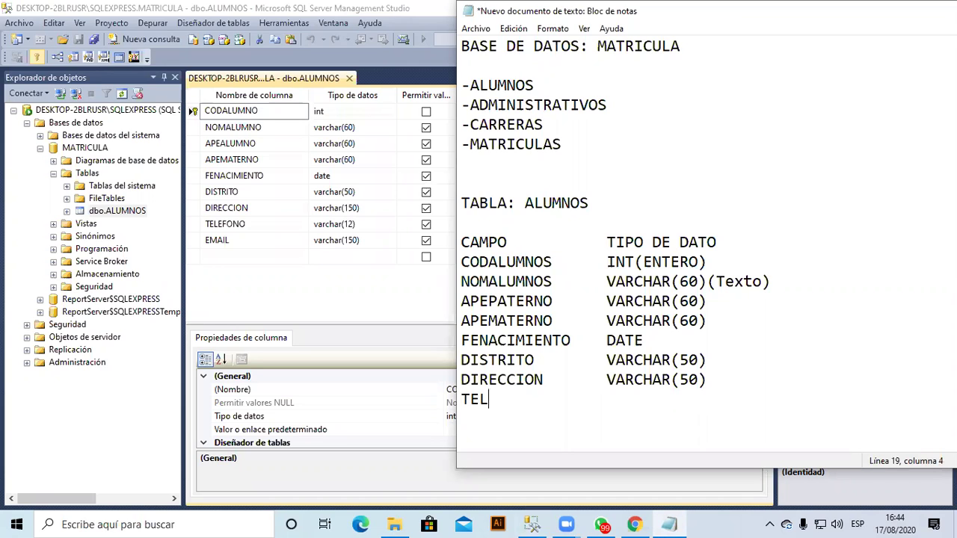
pyautogui.write('EFONO')
pyautogui.press('Tab')
pyautogui.write('VARC')
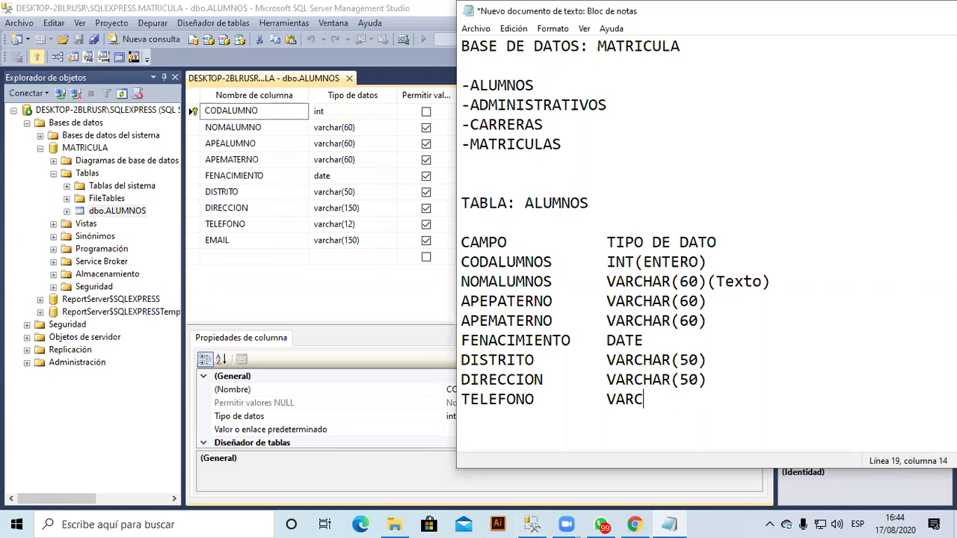
pyautogui.write('HAR(')
pyautogui.write('12)')
# Add an EMAIL line with its VARCHAR(150 data type aligned in the type column.
pyautogui.press('Return')
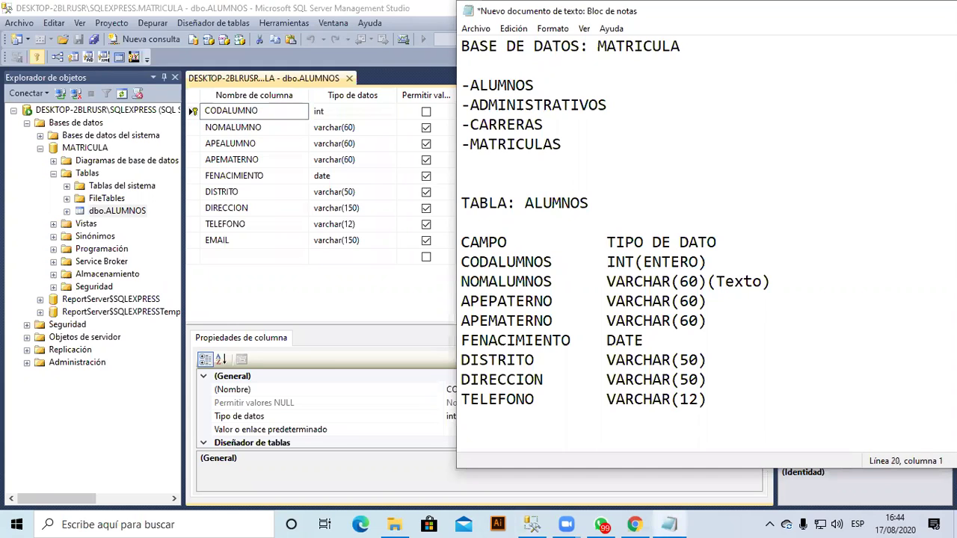
pyautogui.write('EMAIL')
pyautogui.press('Tab')
pyautogui.write('VA')
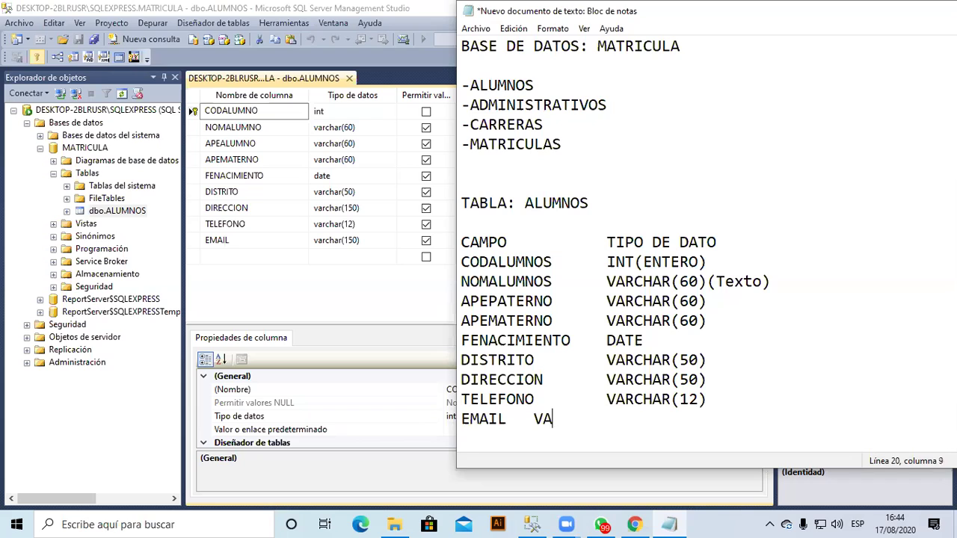
pyautogui.write('RCHAR(')
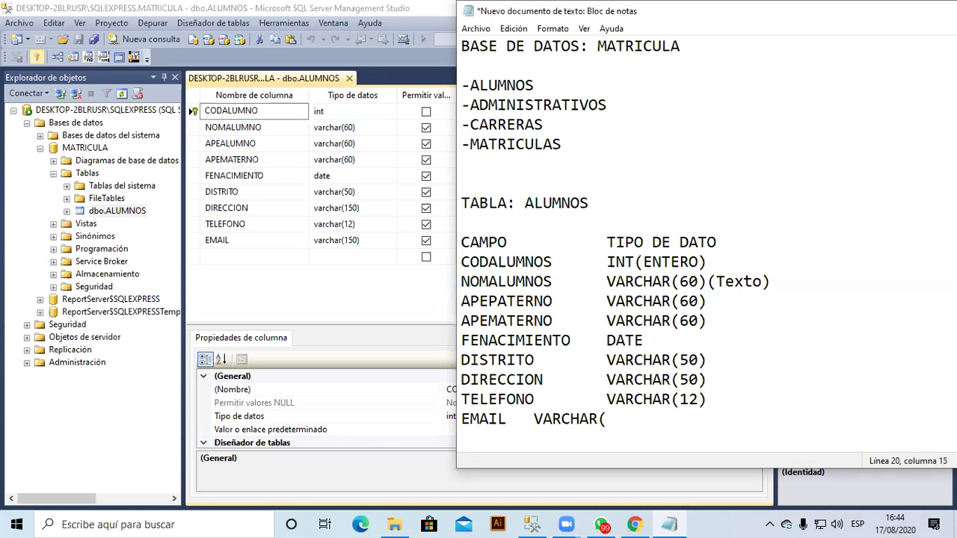
pyautogui.click(578, 418)
pyautogui.click(534, 419)
pyautogui.press('Tab')
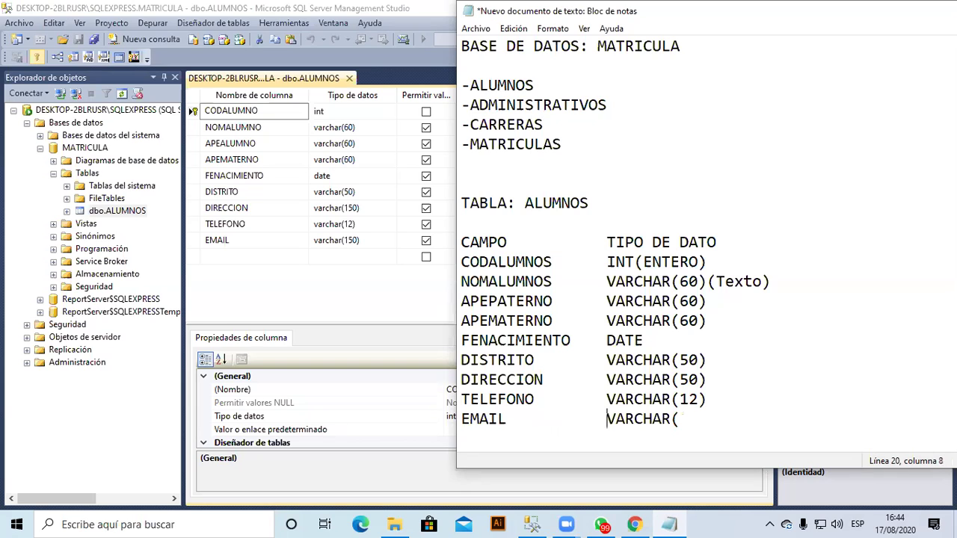
pyautogui.click(645, 418)
pyautogui.click(679, 419)
pyautogui.write('150=')
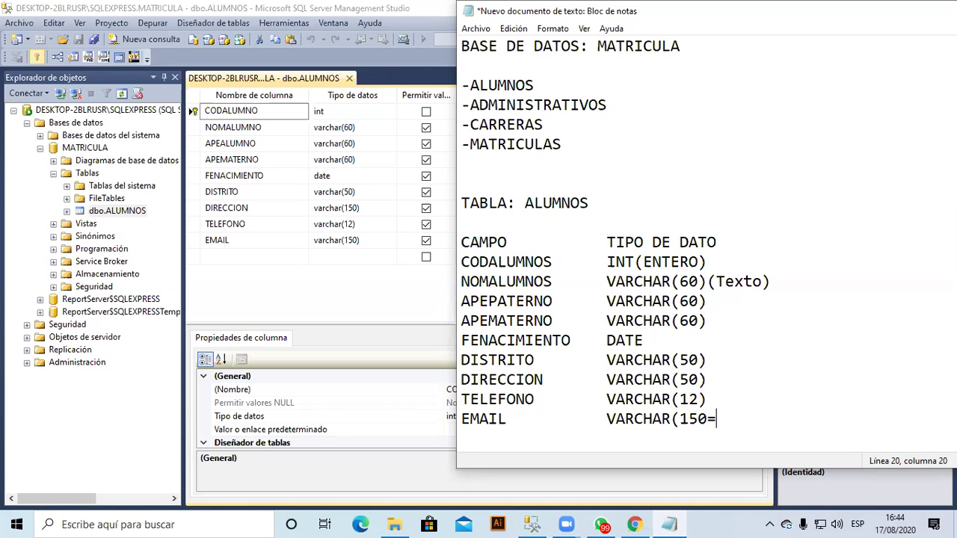